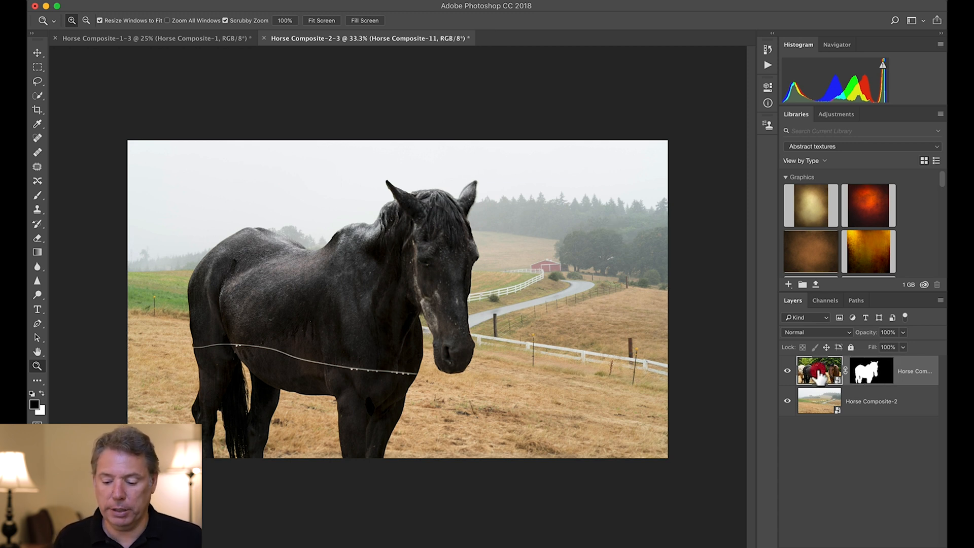
# Adjust the horse layer's raw settings to Exposure +0.50, Contrast +68, Blacks -28 and Clarity -1
pyautogui.doubleClick(818, 376)
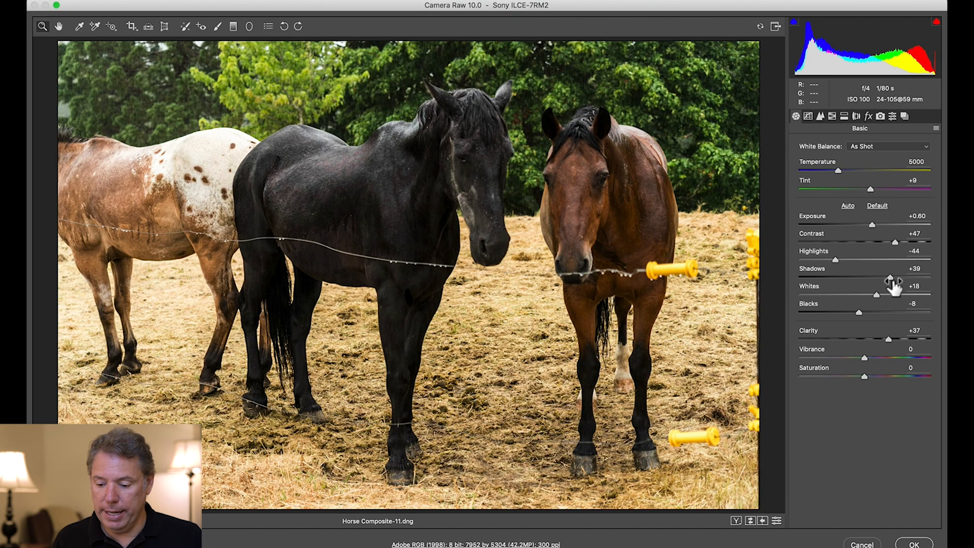
pyautogui.moveTo(856, 313); pyautogui.dragTo(863, 340)
pyautogui.moveTo(895, 242); pyautogui.dragTo(871, 225)
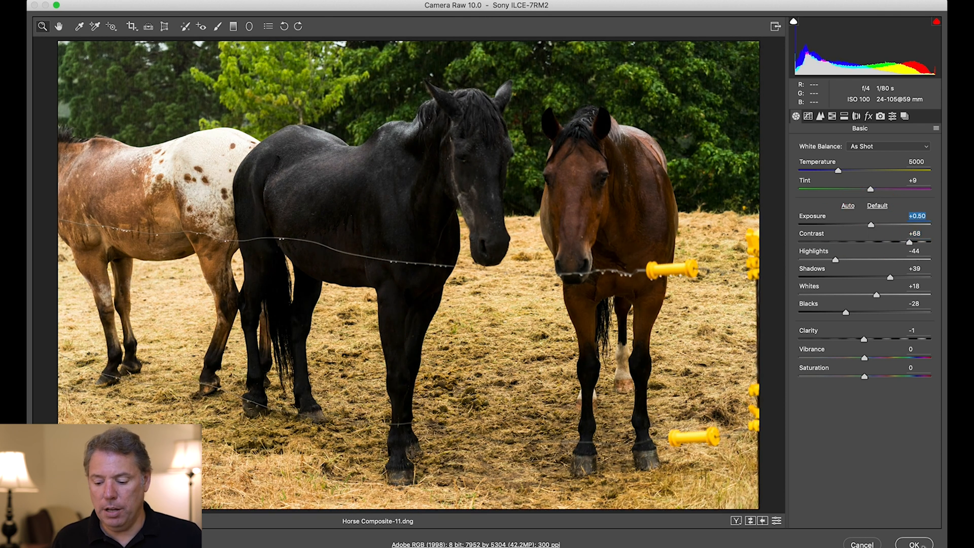
pyautogui.click(916, 544)
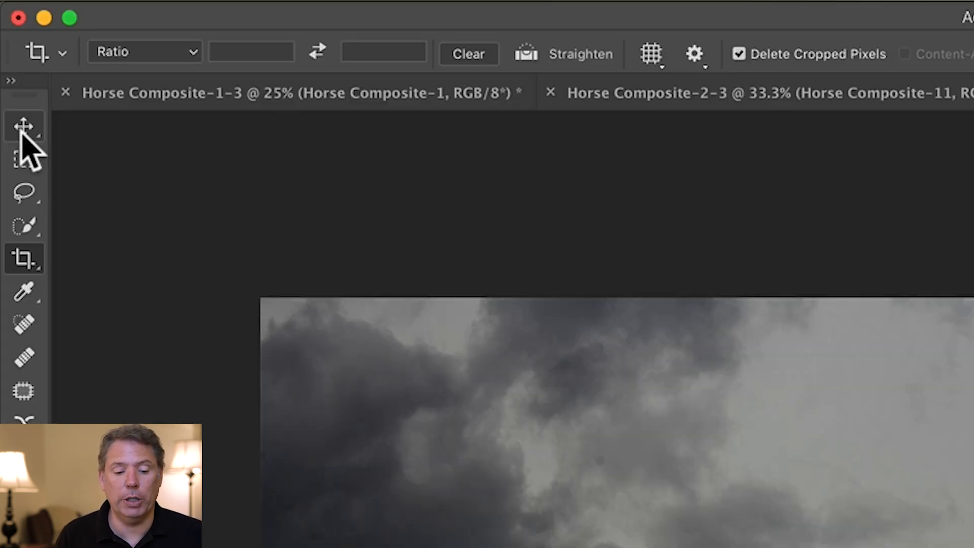
# Copy the dark cloud image from Untitled-1 into Horse Composite-2-3 and enlarge it over most of the canvas
pyautogui.click(37, 53)
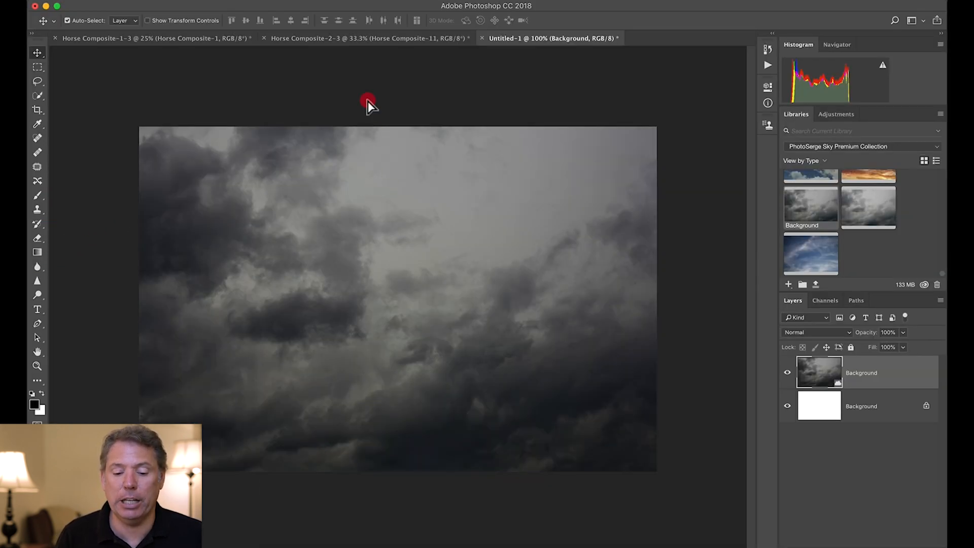
pyautogui.moveTo(367, 101); pyautogui.dragTo(348, 226)
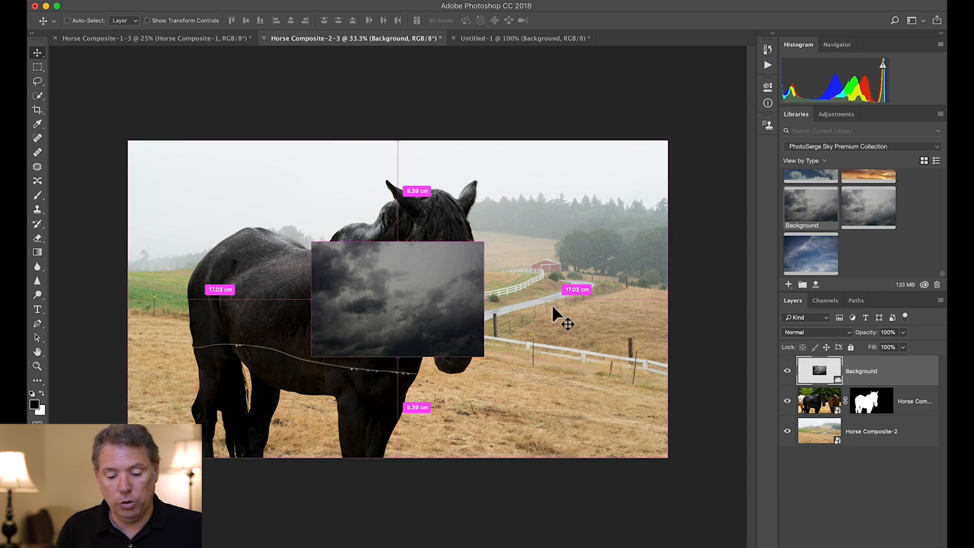
pyautogui.press('super+t')
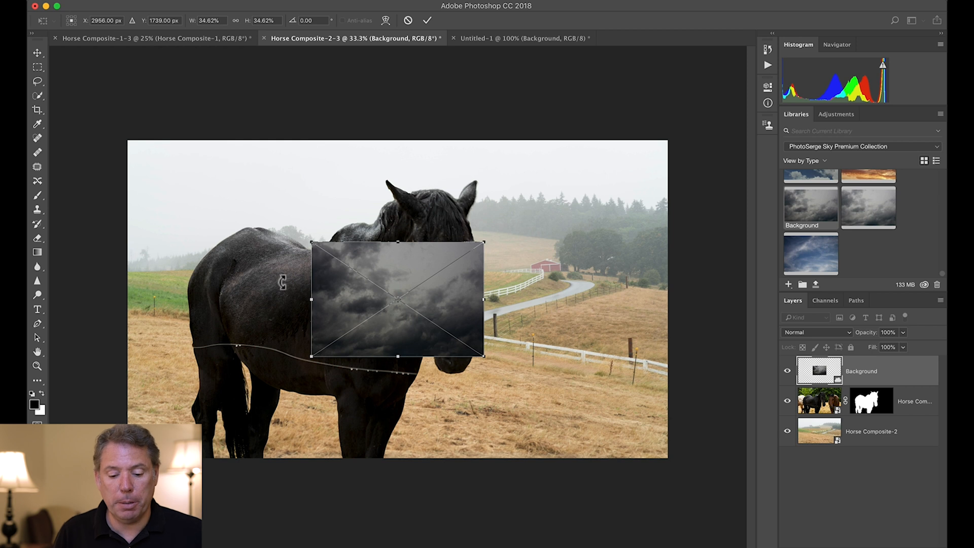
pyautogui.moveTo(310, 242); pyautogui.dragTo(137, 130)
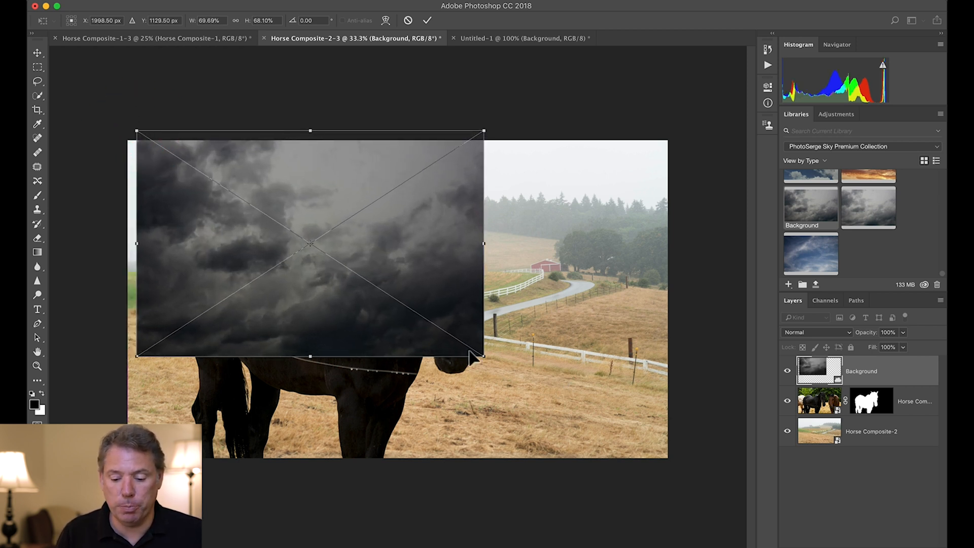
pyautogui.moveTo(482, 355); pyautogui.dragTo(666, 430)
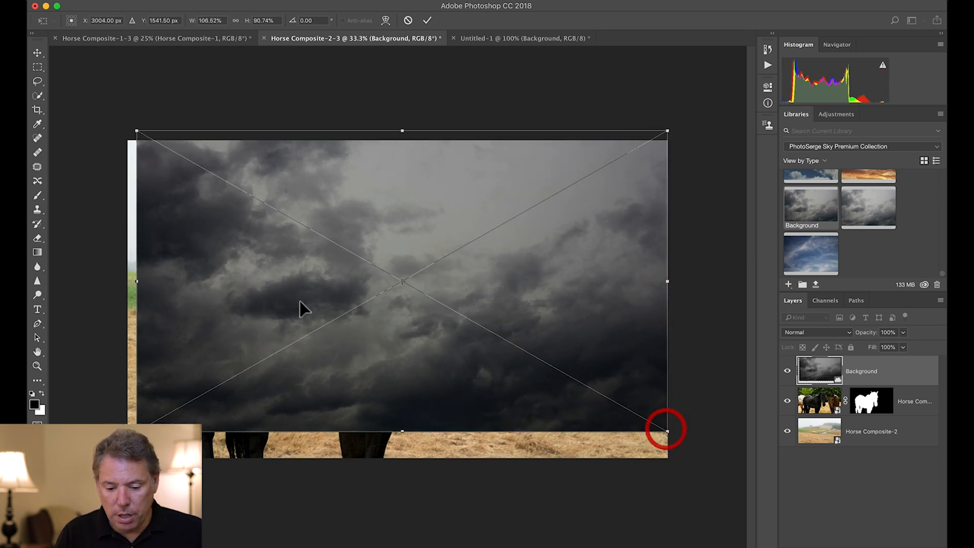
# Flip the cloud image vertically, then reposition and stretch it to cover the whole canvas
pyautogui.rightClick(574, 264)
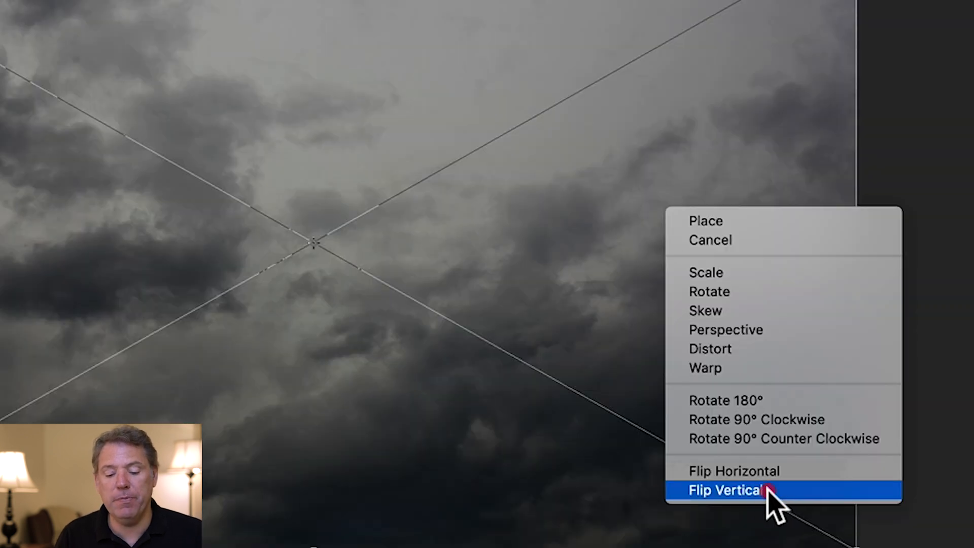
pyautogui.click(622, 403)
pyautogui.moveTo(385, 223); pyautogui.dragTo(376, 198)
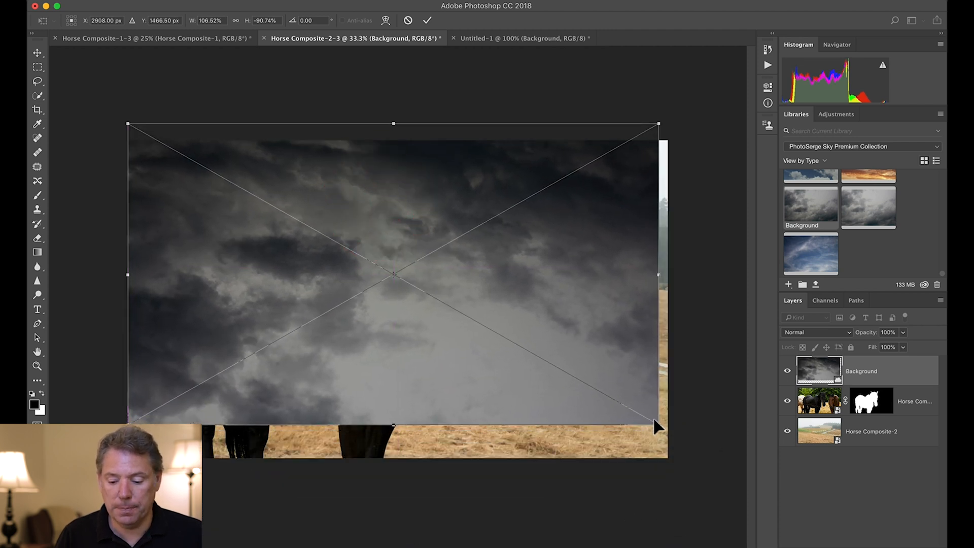
pyautogui.moveTo(658, 424); pyautogui.dragTo(674, 461)
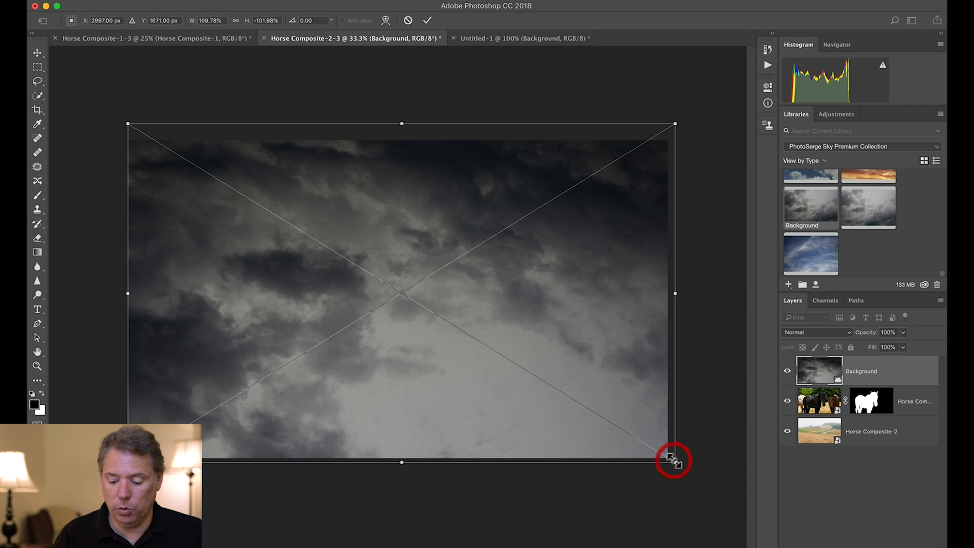
pyautogui.press('Return')
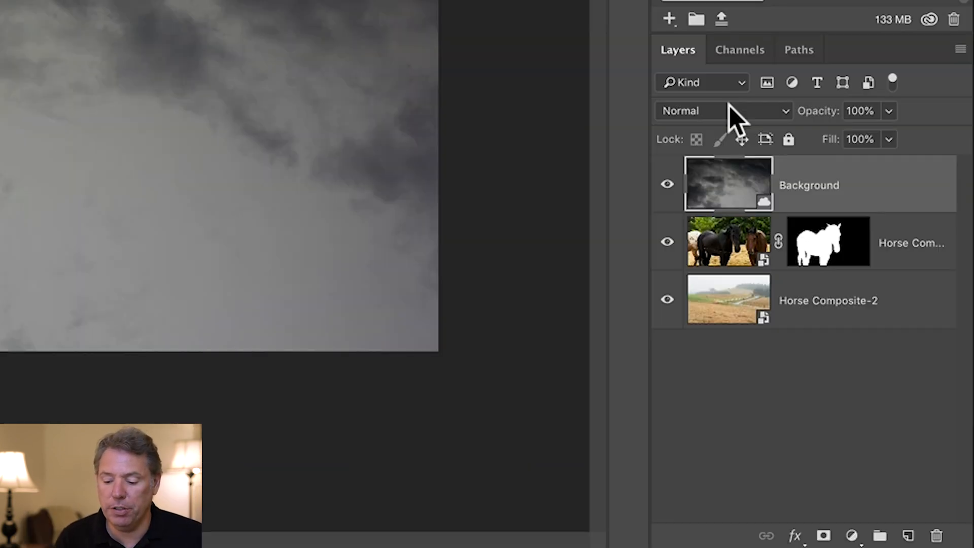
# Set the cloud layer's blend mode to Multiply and check how it blends around the horse
pyautogui.click(820, 331)
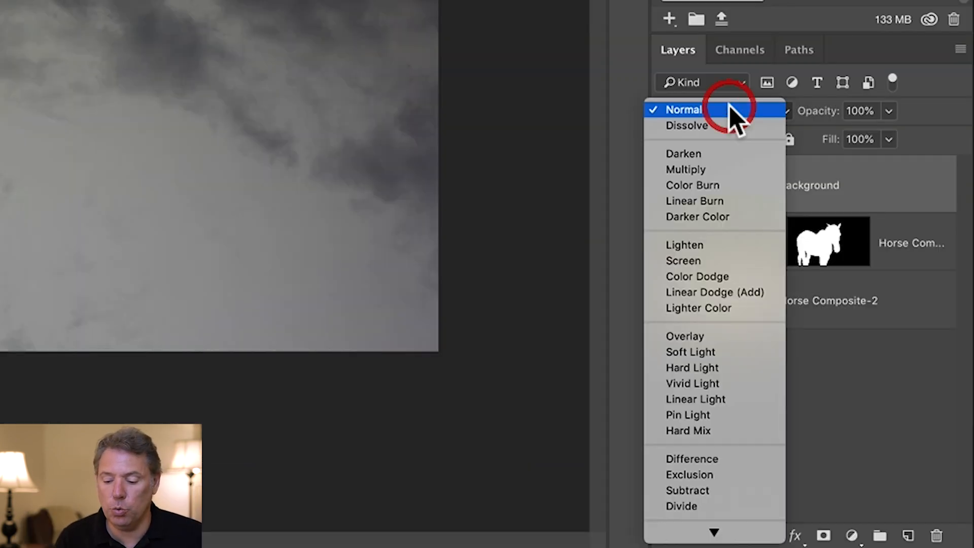
pyautogui.click(685, 170)
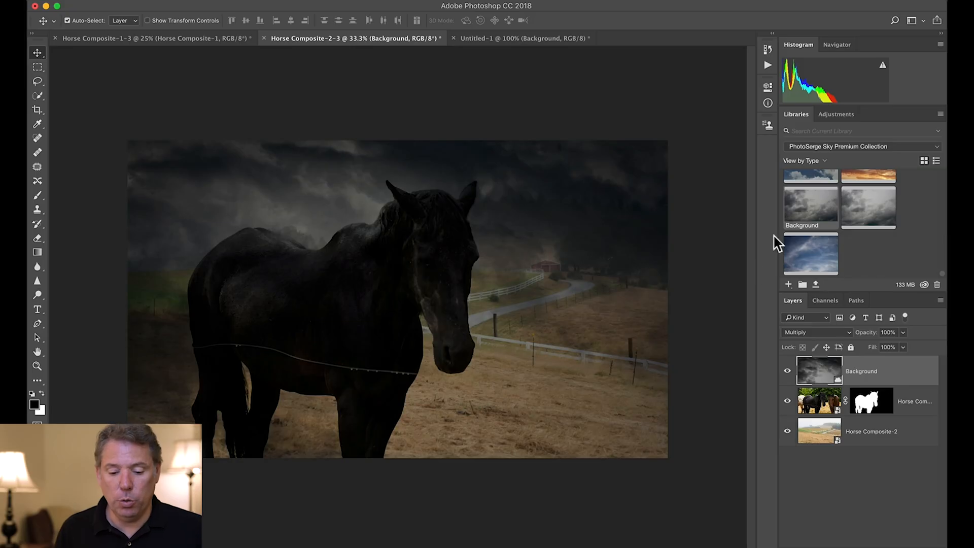
pyautogui.press('z')
pyautogui.click(335, 194)
pyautogui.click(334, 193)
pyautogui.keyDown('alt'); pyautogui.click(452, 246); pyautogui.keyUp('alt')
pyautogui.keyDown('alt'); pyautogui.click(435, 217); pyautogui.keyUp('alt')
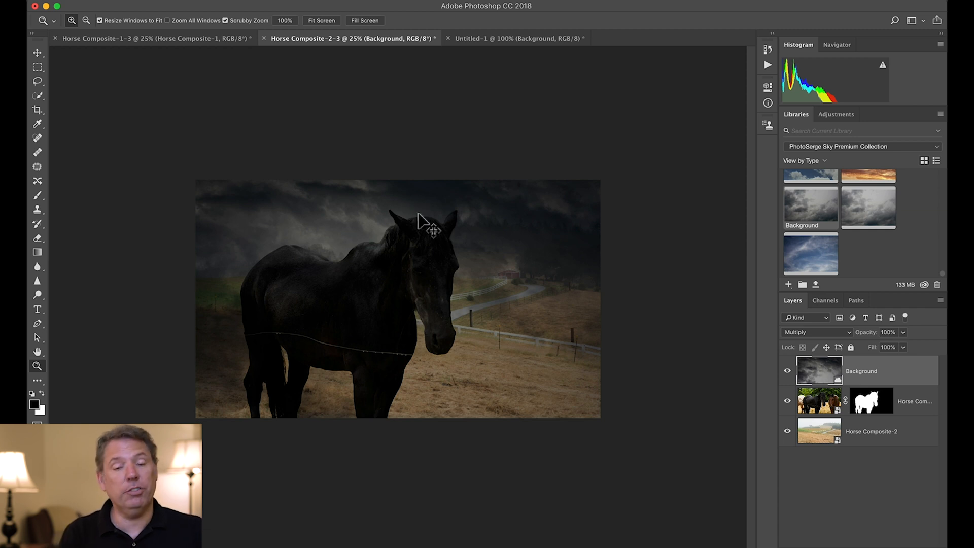
# Brighten the cloud layer with a Levels adjustment, setting the midtone input level to 1.37
pyautogui.press('super+l')
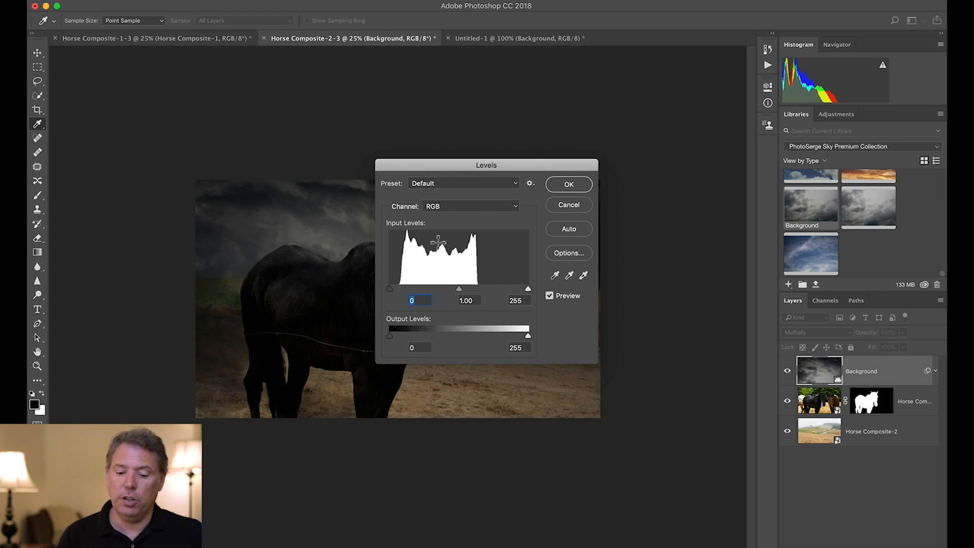
pyautogui.moveTo(460, 289); pyautogui.dragTo(458, 289)
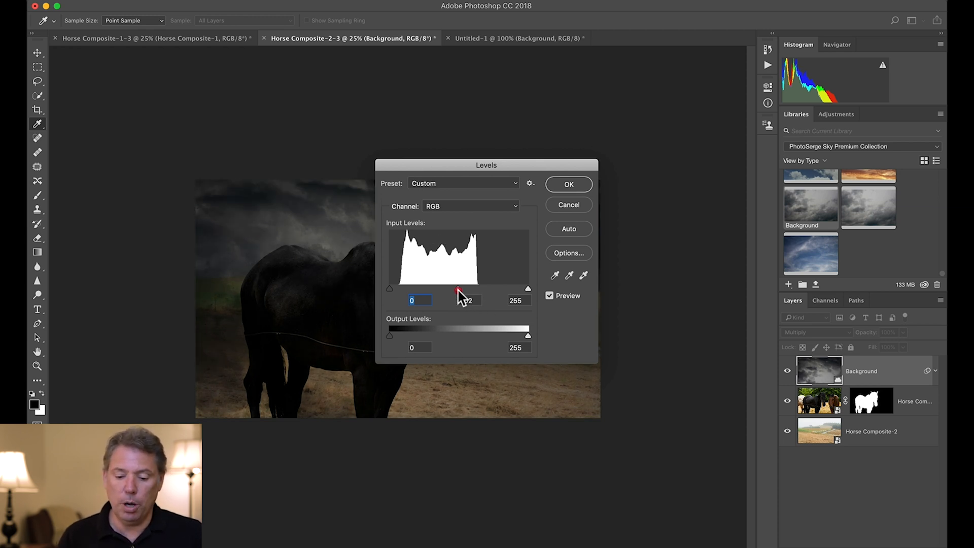
pyautogui.press('Tab')
pyautogui.moveTo(454, 163); pyautogui.dragTo(707, 89)
pyautogui.moveTo(702, 214); pyautogui.dragTo(696, 214)
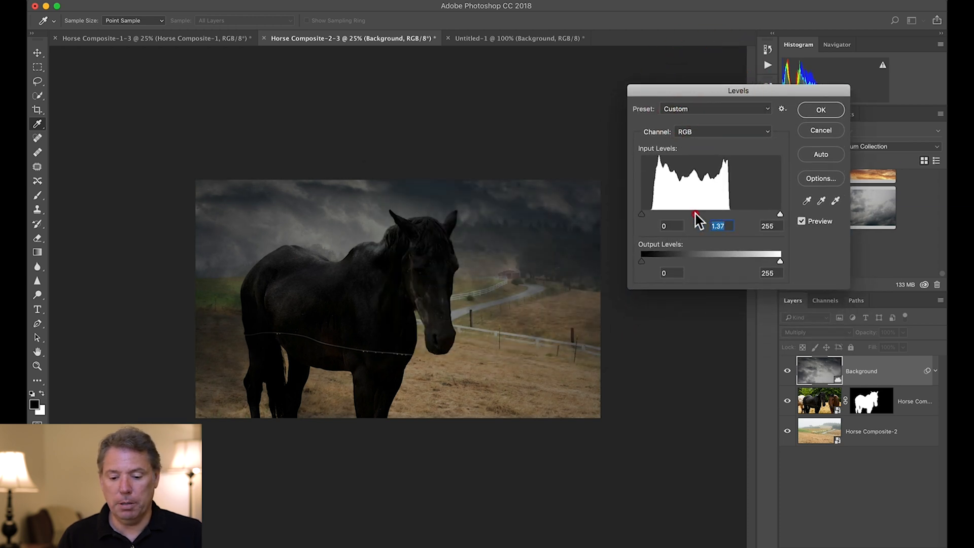
pyautogui.click(826, 110)
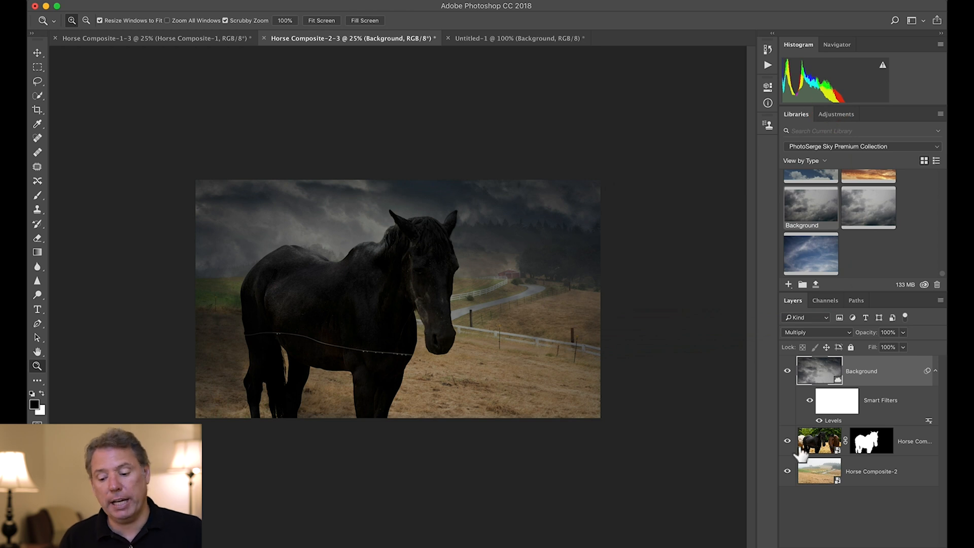
# Brighten the horse layer's raw settings to Exposure +0.90 and Shadows +70
pyautogui.doubleClick(818, 440)
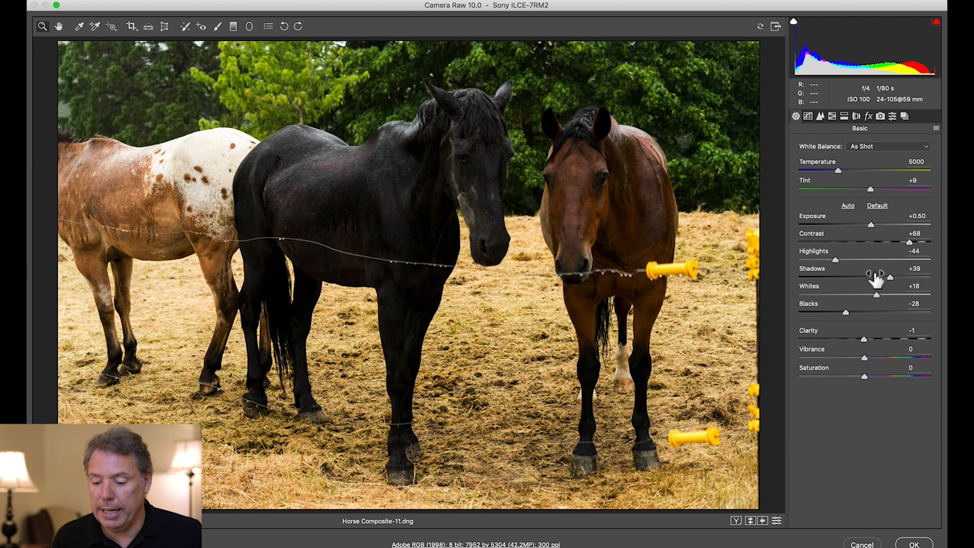
pyautogui.moveTo(873, 227); pyautogui.dragTo(876, 225)
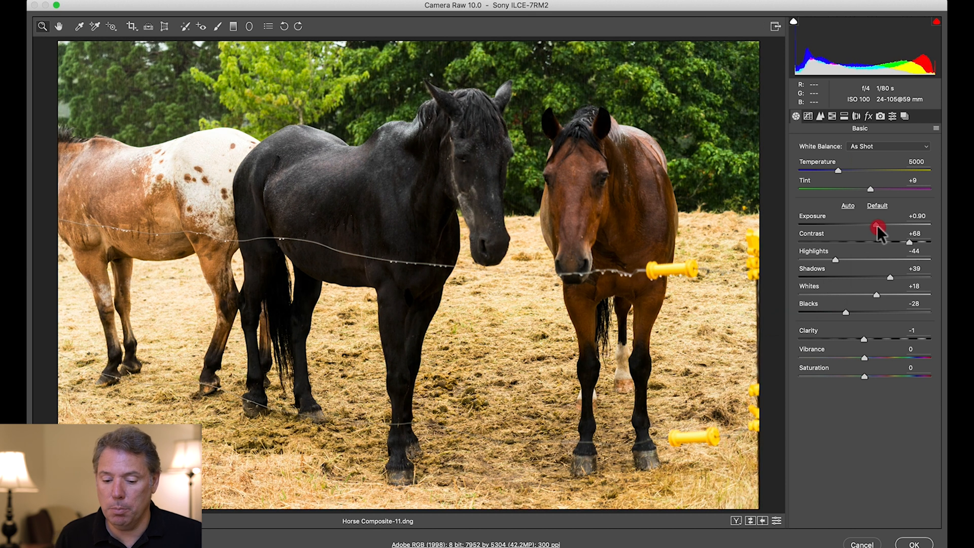
pyautogui.moveTo(896, 277); pyautogui.dragTo(916, 277)
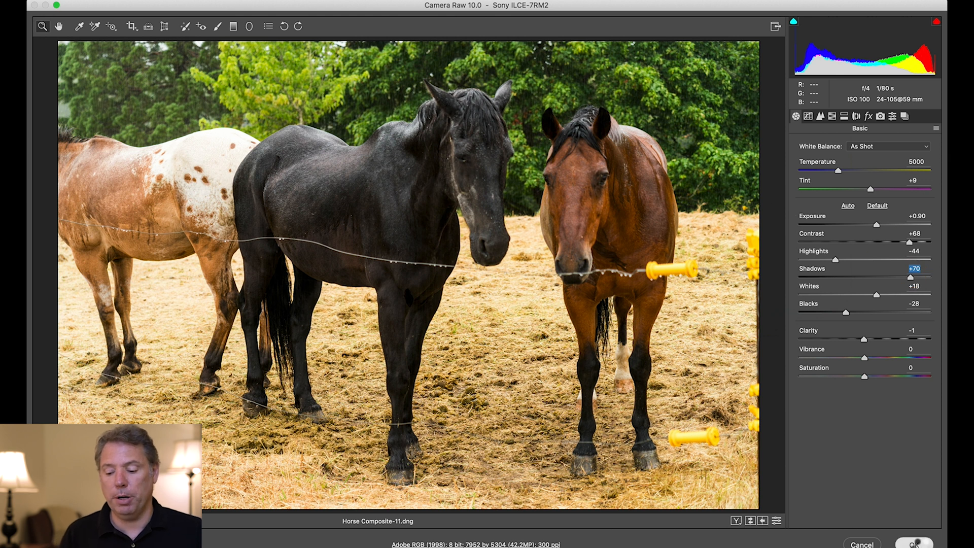
pyautogui.click(916, 543)
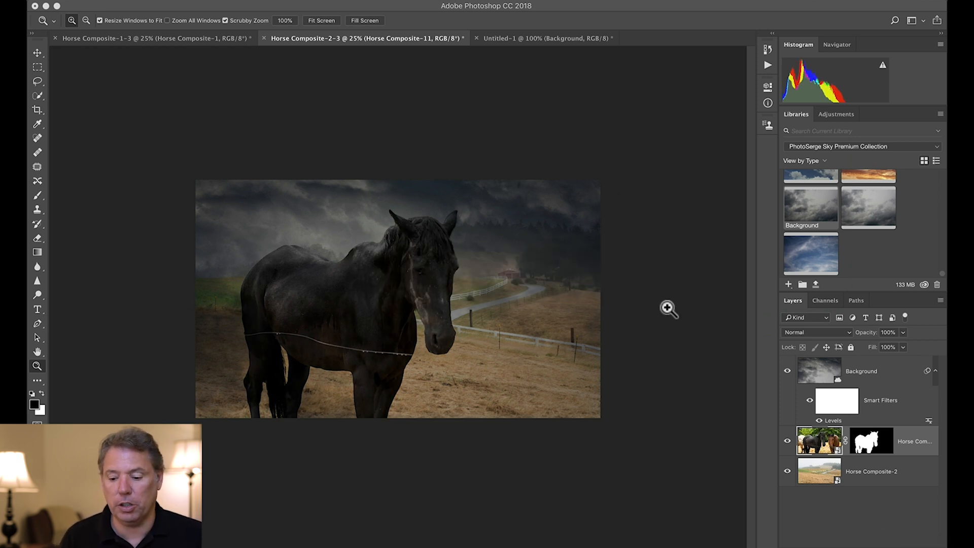
# Reduce the cloud layer's opacity to 92%
pyautogui.click(868, 377)
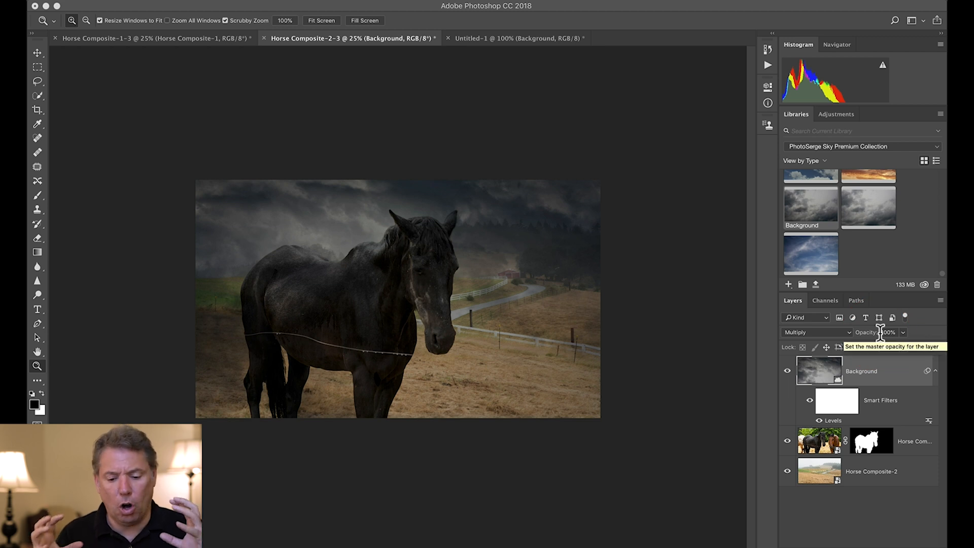
pyautogui.moveTo(869, 340); pyautogui.dragTo(866, 343)
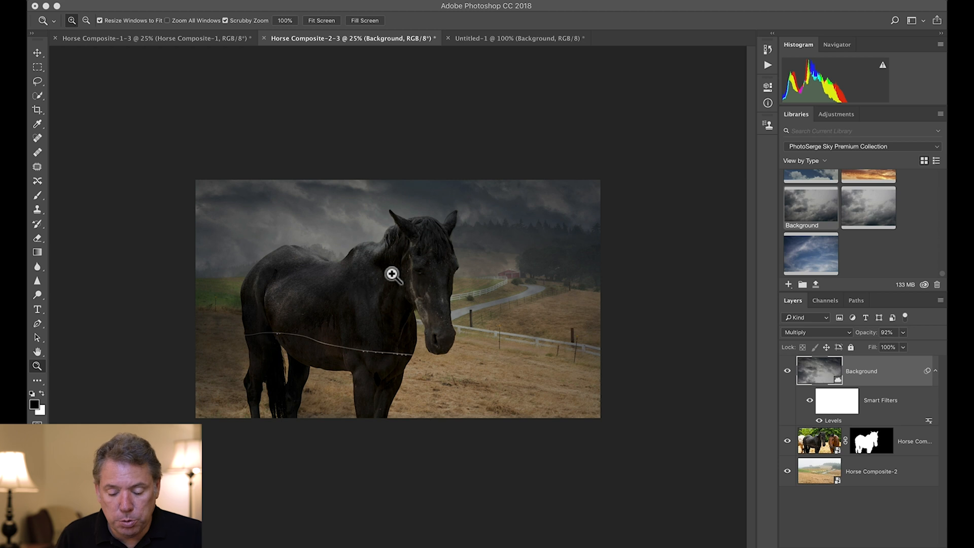
# Examine the horse's outline, the tree line and the foreground up close to judge the blend with the clouds
pyautogui.click(409, 266)
pyautogui.click(409, 266)
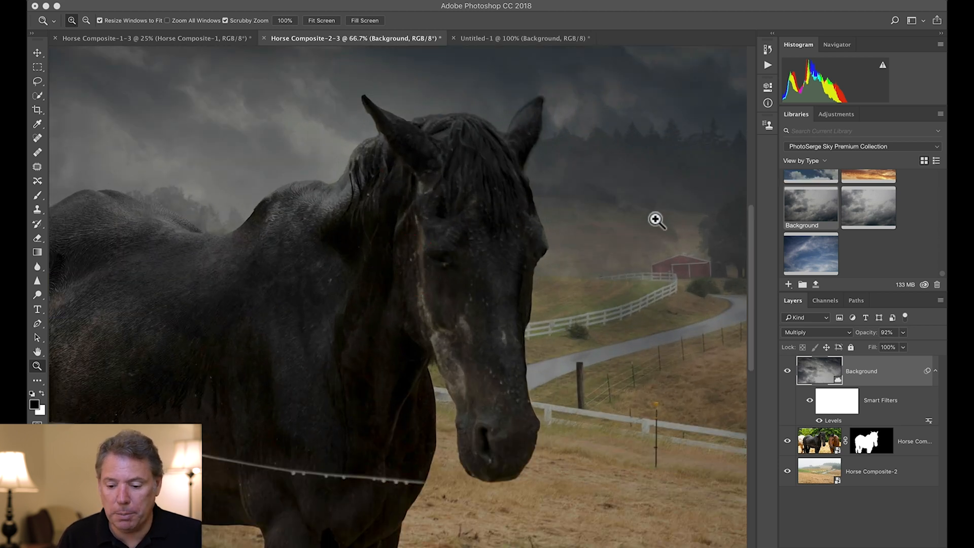
pyautogui.moveTo(678, 215); pyautogui.dragTo(494, 220)
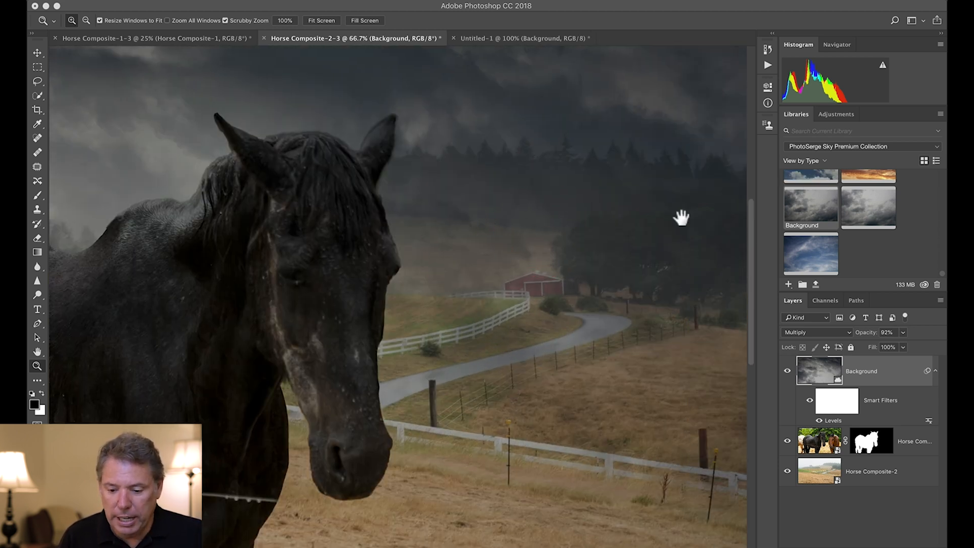
pyautogui.moveTo(147, 300); pyautogui.dragTo(513, 238)
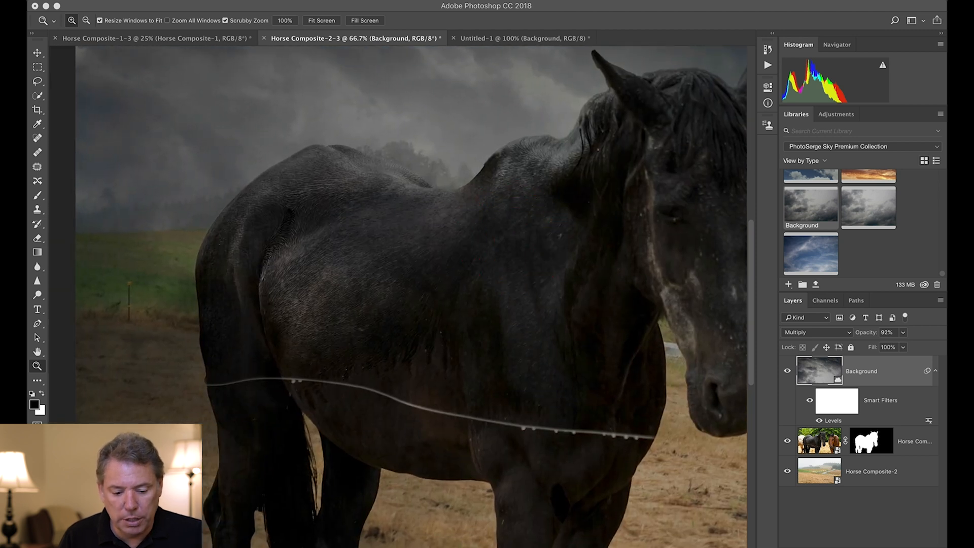
pyautogui.moveTo(714, 425); pyautogui.dragTo(515, 277)
pyautogui.moveTo(546, 229); pyautogui.dragTo(594, 277)
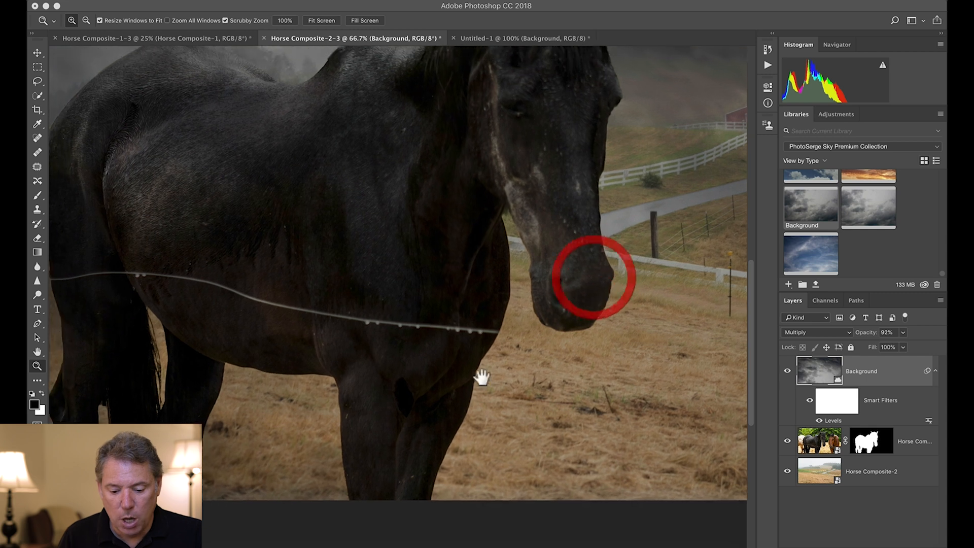
pyautogui.moveTo(691, 184); pyautogui.dragTo(669, 241)
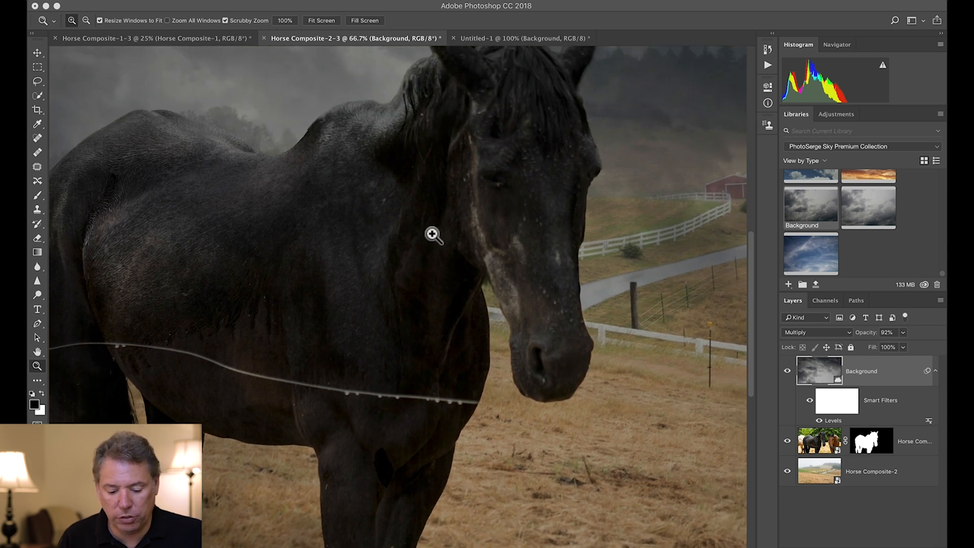
pyautogui.keyDown('alt'); pyautogui.click(383, 192); pyautogui.keyUp('alt')
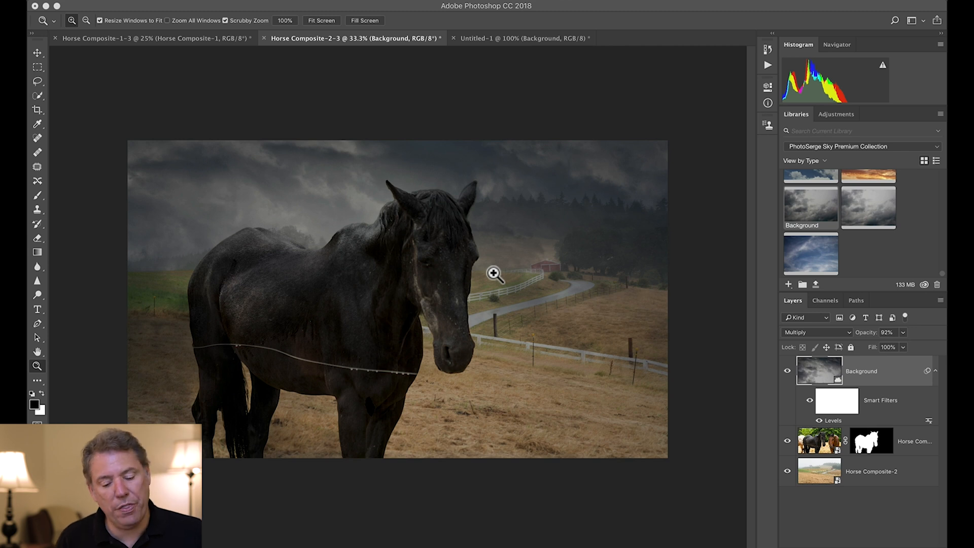
# Hide the cloud layer and choose the Quick Selection tool
pyautogui.click(788, 371)
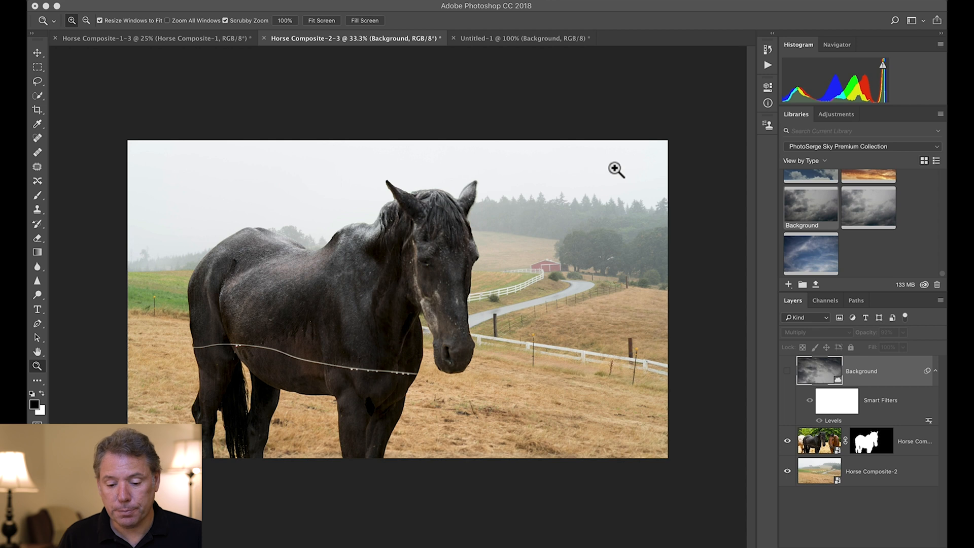
pyautogui.click(37, 95)
pyautogui.moveTo(36, 95); pyautogui.dragTo(59, 95)
pyautogui.click(107, 95)
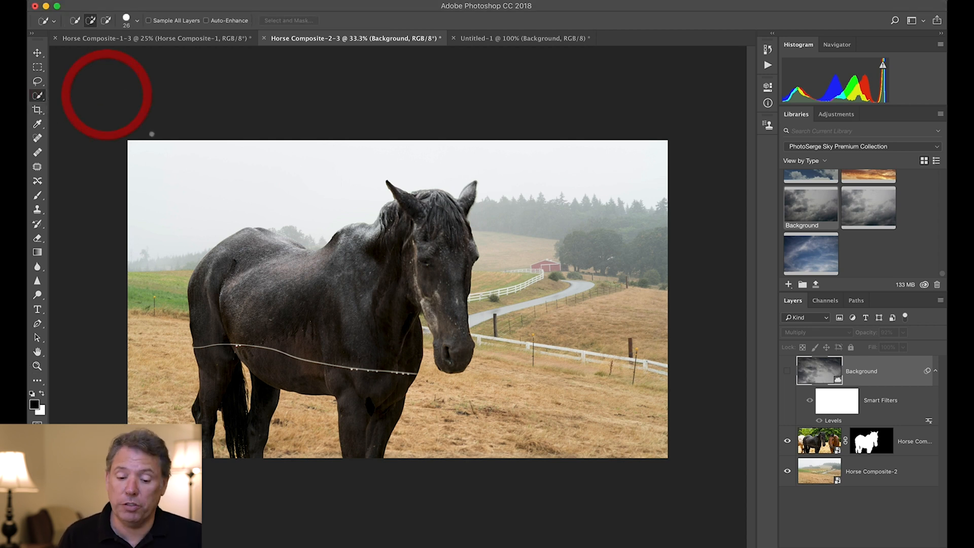
pyautogui.moveTo(201, 197)
pyautogui.keyDown('ctrl'); pyautogui.keyDown('alt'); pyautogui.mouseDown()
pyautogui.moveTo(179, 194)
pyautogui.moveTo(385, 163)
pyautogui.moveTo(526, 157)
pyautogui.mouseUp(); pyautogui.keyUp('alt'); pyautogui.keyUp('ctrl')
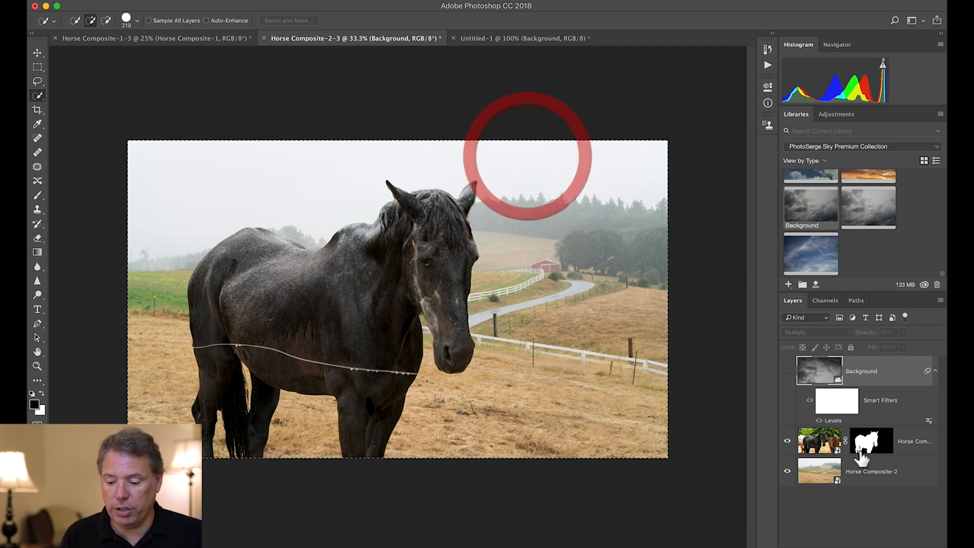
pyautogui.click(824, 440)
pyautogui.click(824, 469)
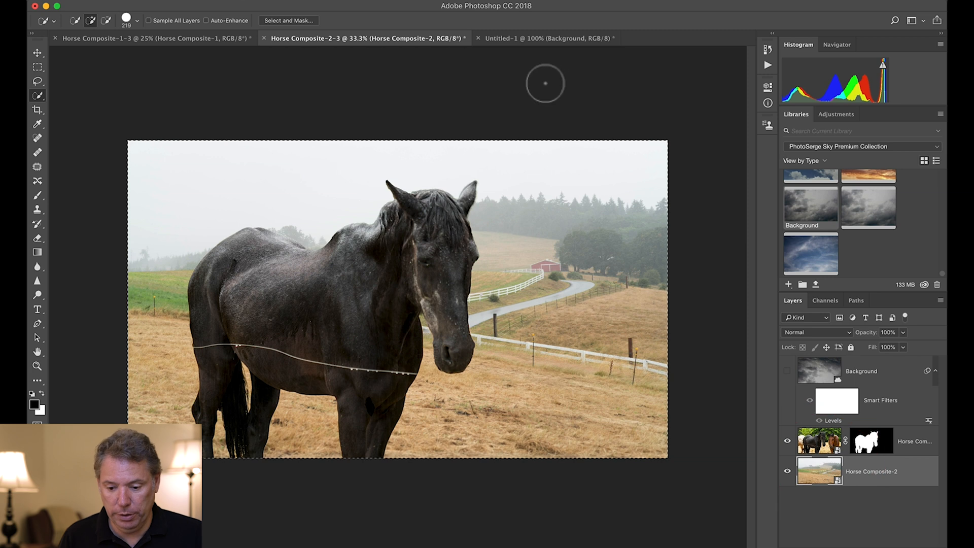
pyautogui.press('super+d')
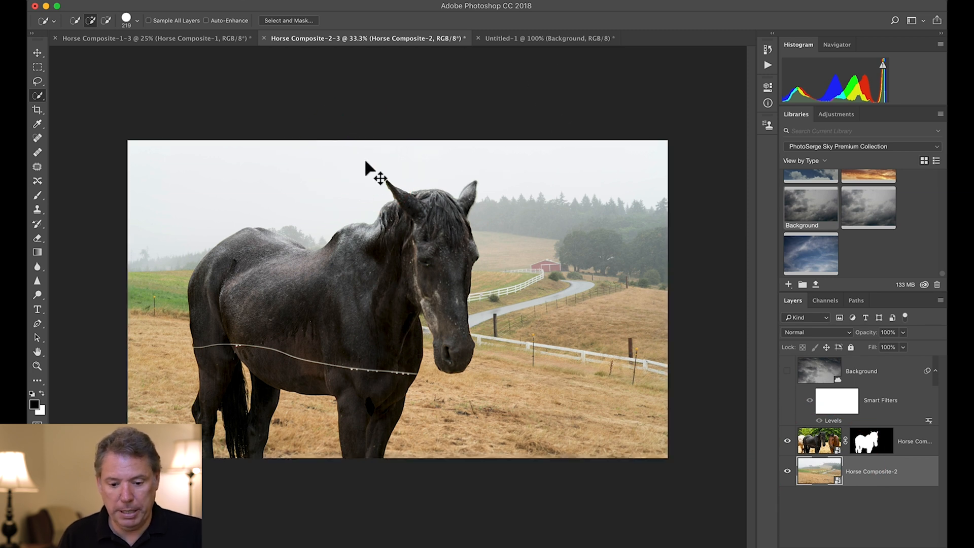
pyautogui.click(181, 198)
pyautogui.moveTo(180, 198)
pyautogui.mouseDown()
pyautogui.moveTo(311, 179)
pyautogui.moveTo(390, 153)
pyautogui.mouseUp()
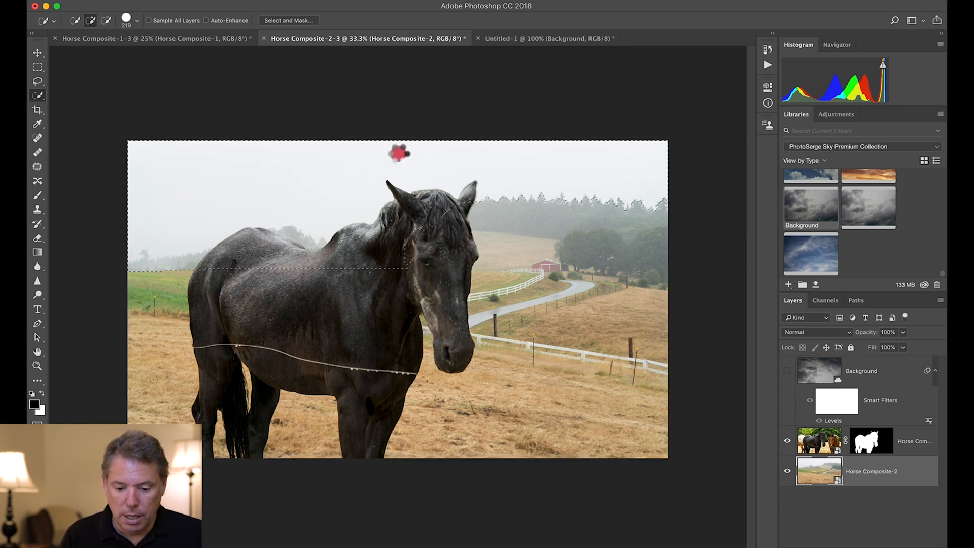
pyautogui.moveTo(502, 153); pyautogui.dragTo(491, 157)
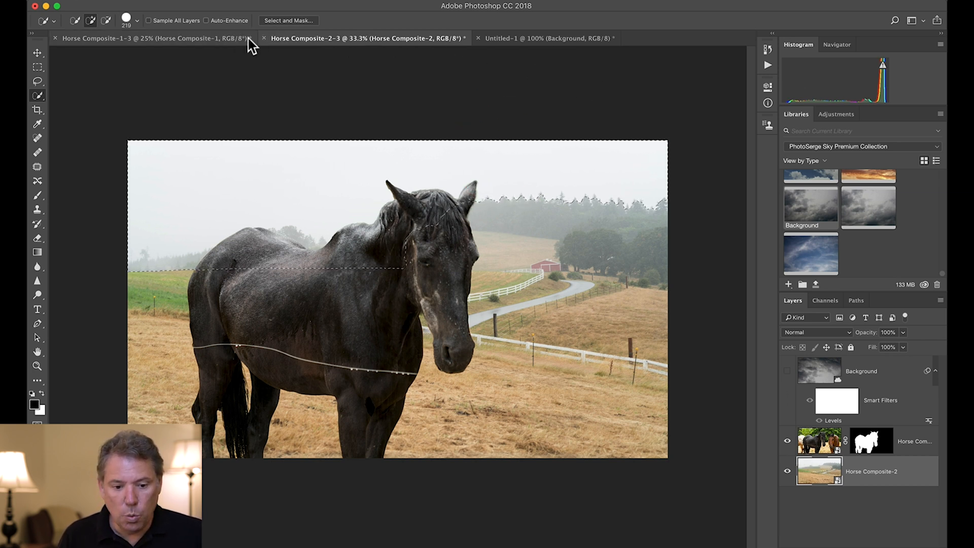
# With only the Horse Composite-2 layer shown, quick-select the sky down to the tree line and invert the selection to the land
pyautogui.keyDown('alt'); pyautogui.click(787, 470); pyautogui.keyUp('alt')
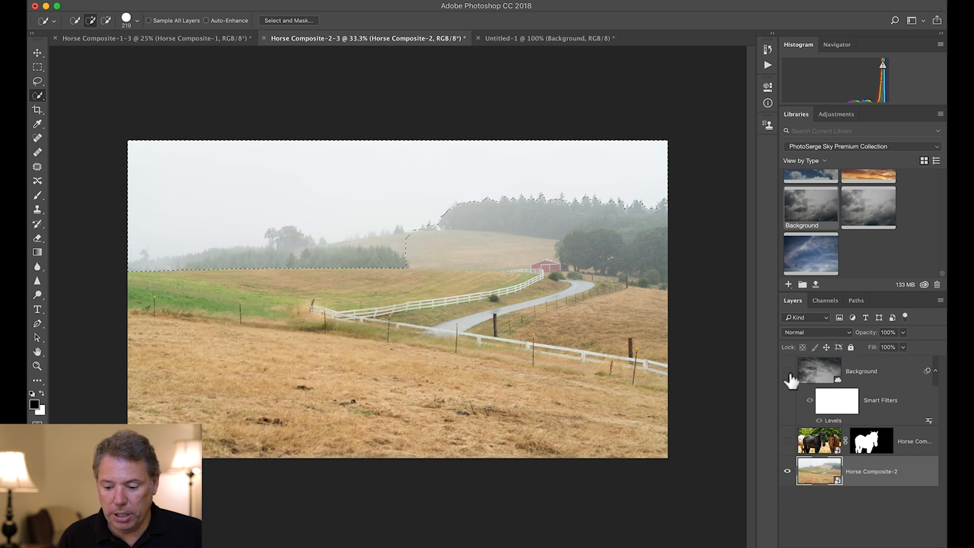
pyautogui.click(827, 467)
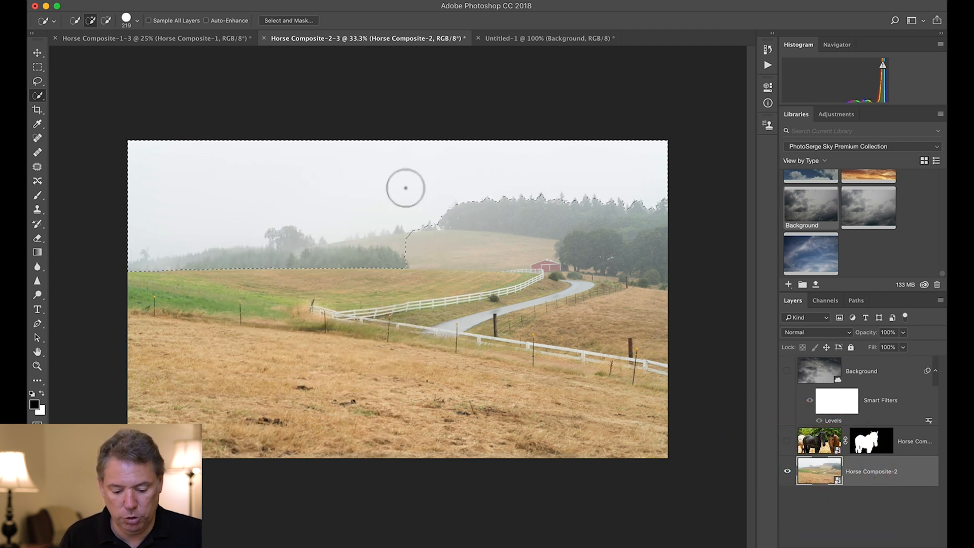
pyautogui.press('cmd+d')
pyautogui.moveTo(170, 177); pyautogui.dragTo(336, 172)
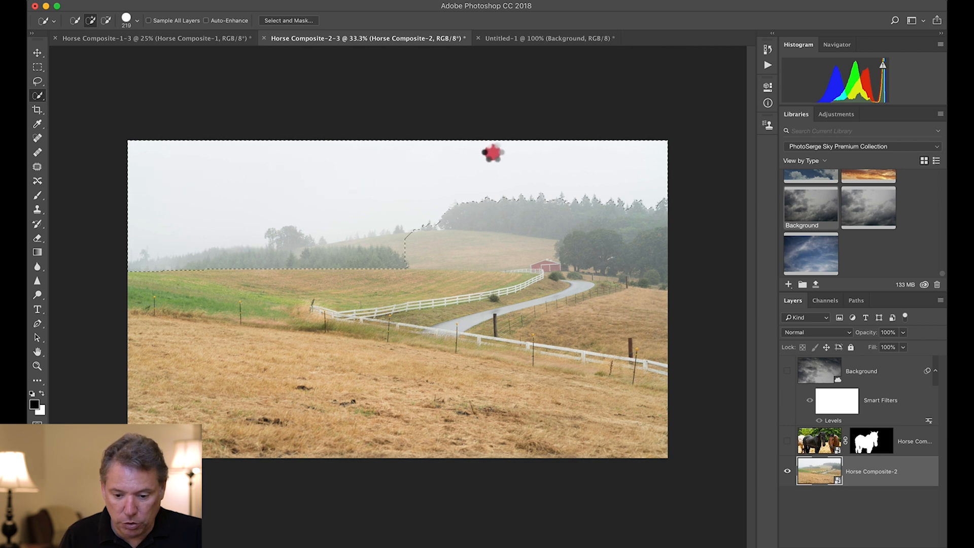
pyautogui.moveTo(633, 158); pyautogui.dragTo(632, 158)
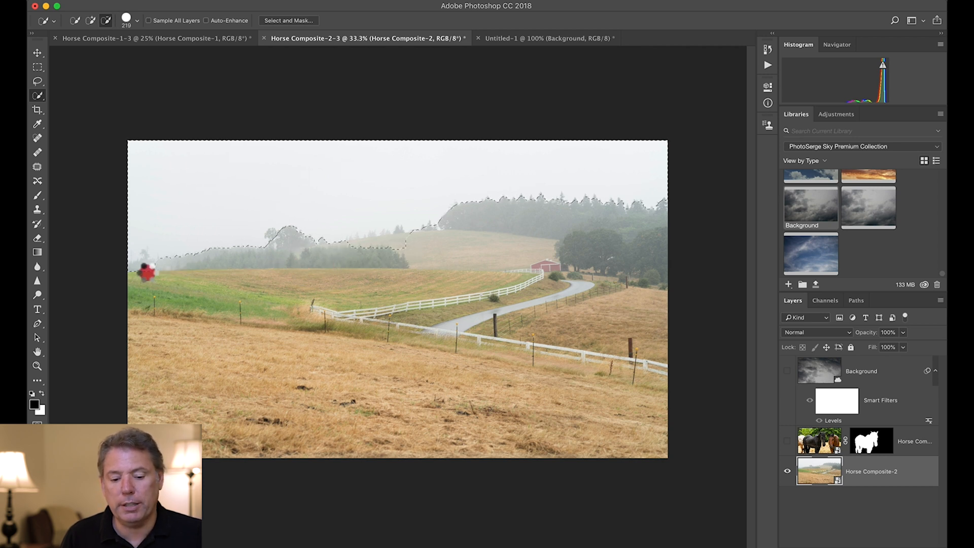
pyautogui.press('alt')
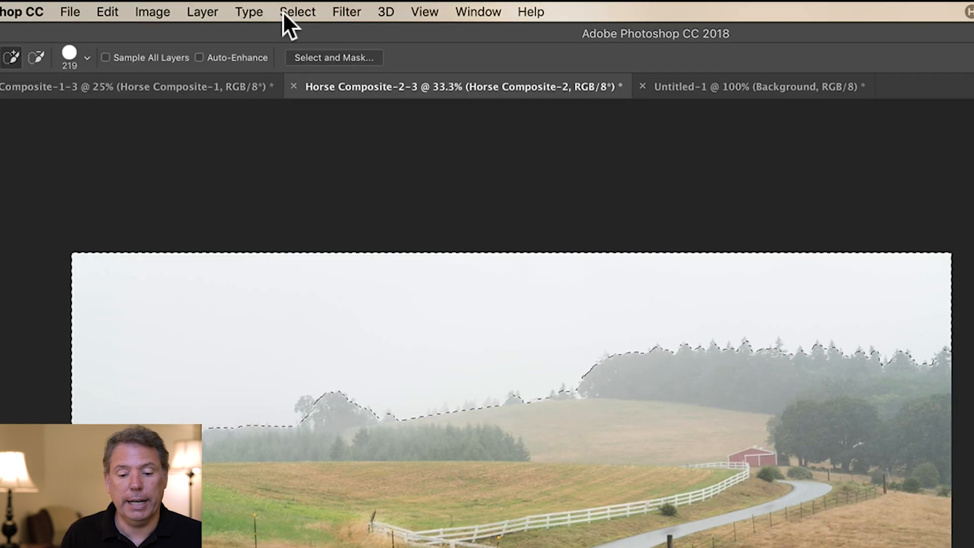
pyautogui.click(264, 0)
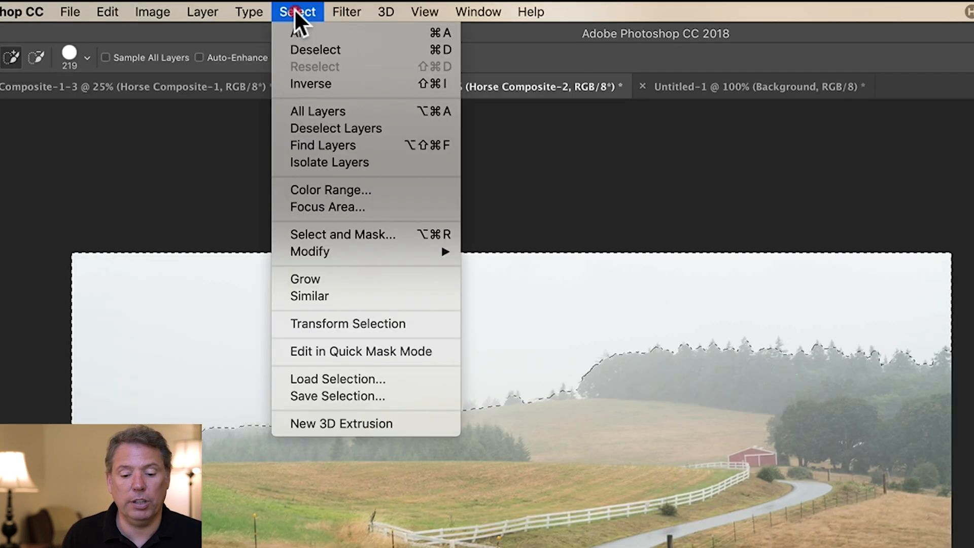
pyautogui.click(309, 84)
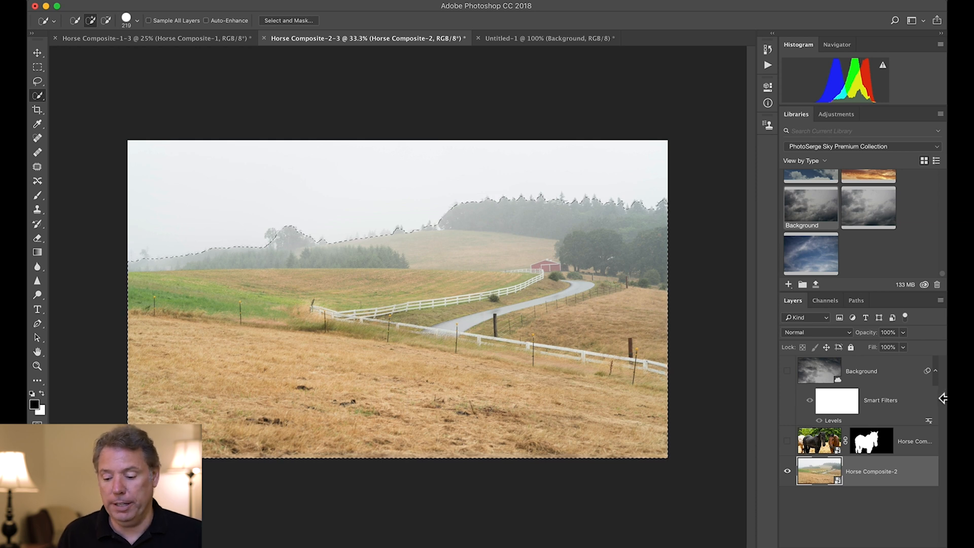
# Show the cloud and horse layers again and rasterize the cloud layer
pyautogui.click(908, 376)
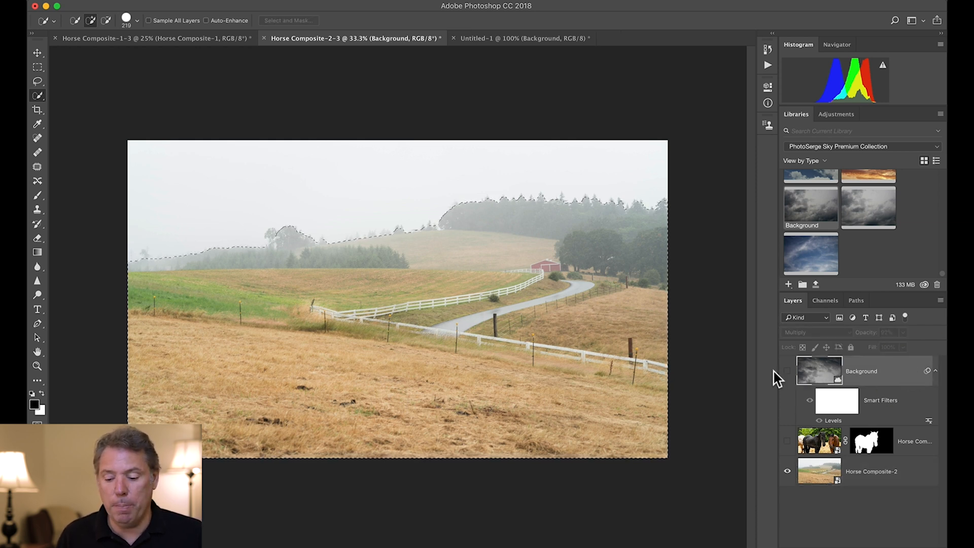
pyautogui.click(787, 371)
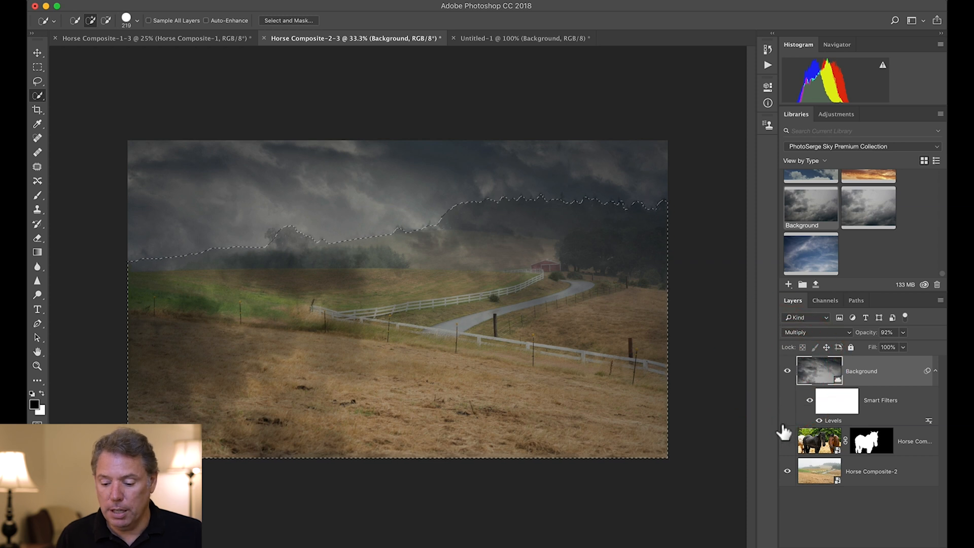
pyautogui.click(787, 442)
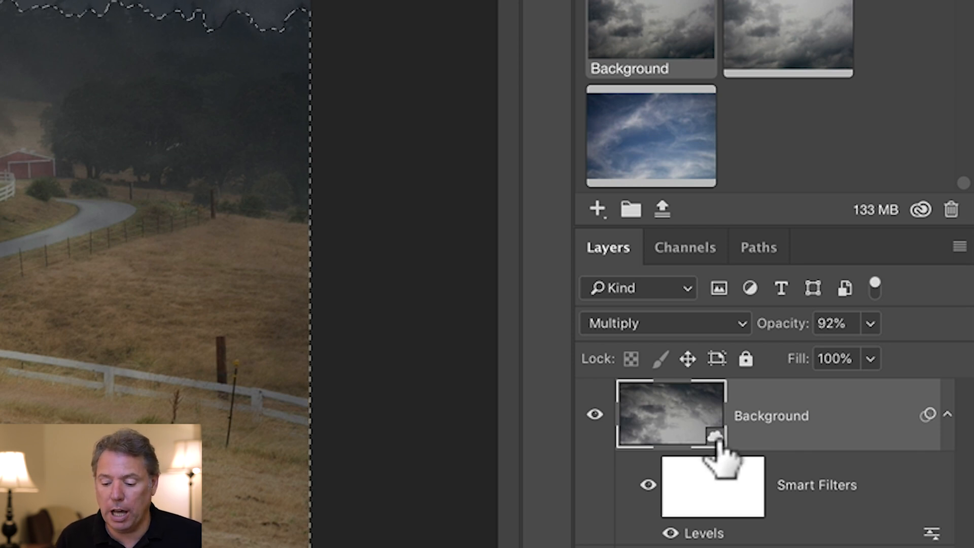
pyautogui.rightClick(862, 406)
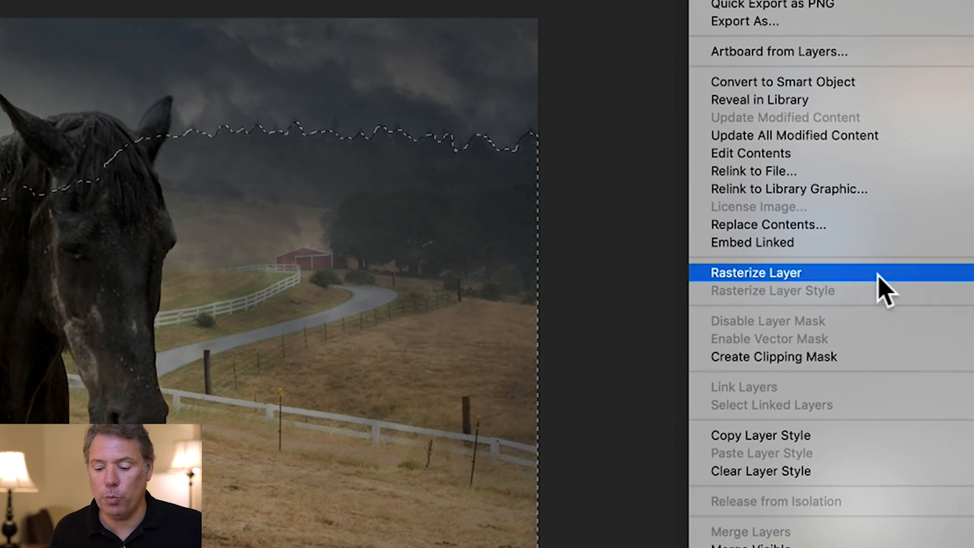
pyautogui.click(877, 274)
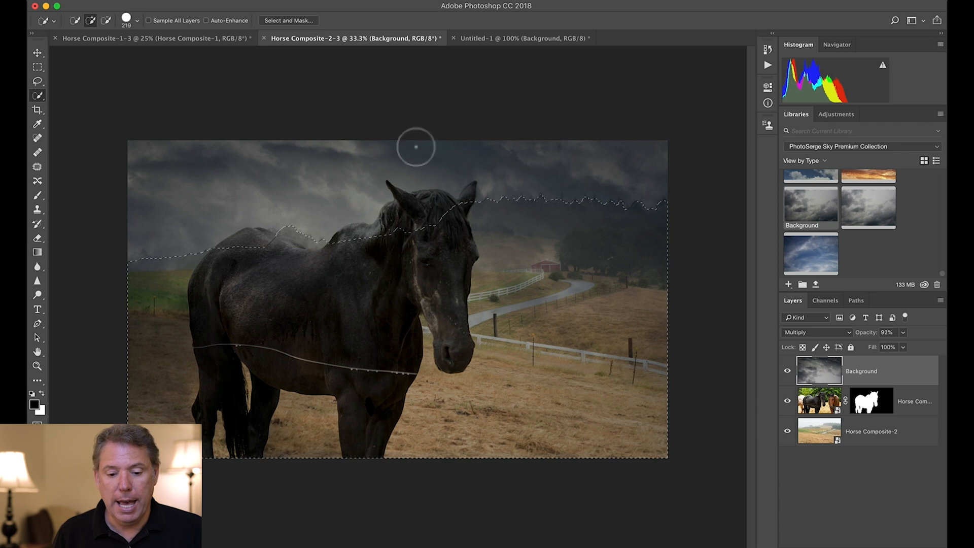
# Blur the clouds inside the landscape selection with a Gaussian Blur of 73.7 pixels radius
pyautogui.click(297, 0)
pyautogui.moveTo(402, 122)
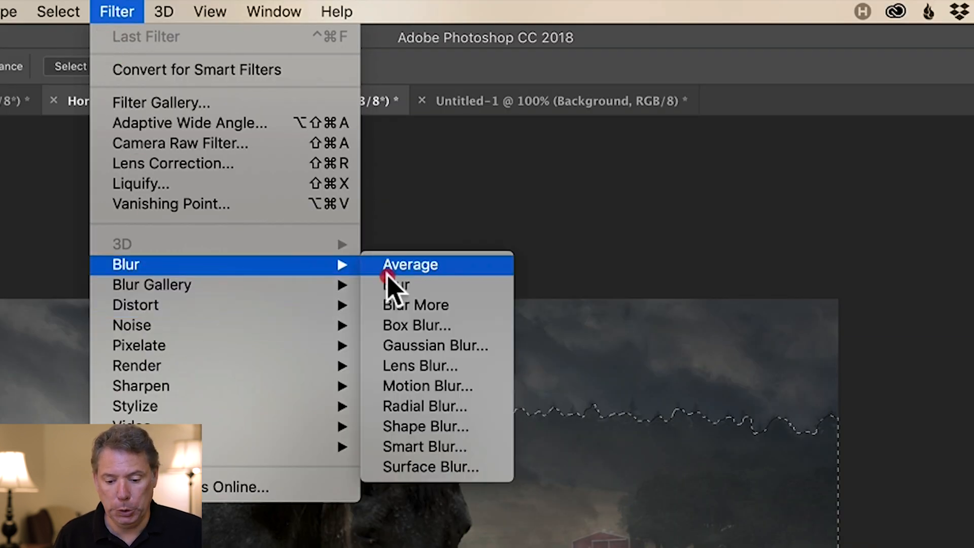
pyautogui.click(433, 347)
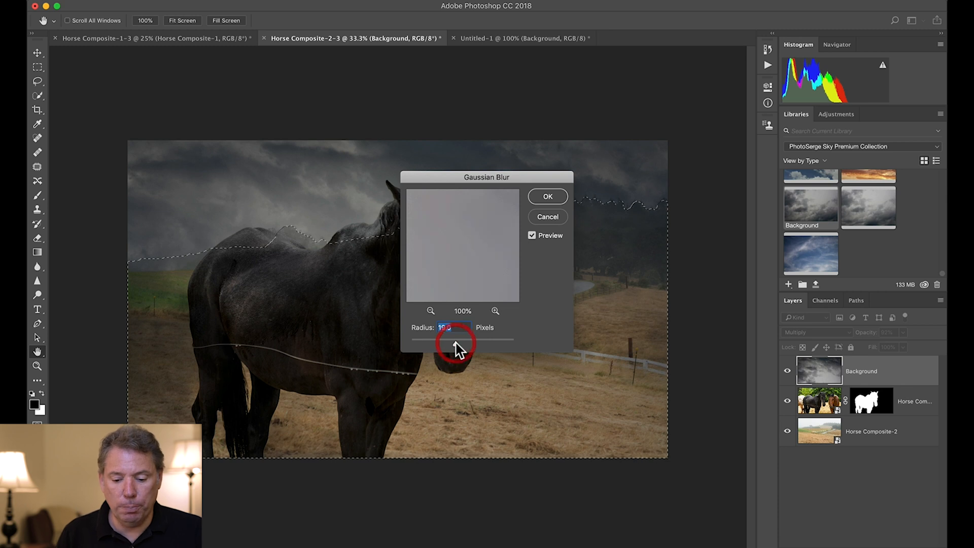
pyautogui.moveTo(455, 343); pyautogui.dragTo(472, 345)
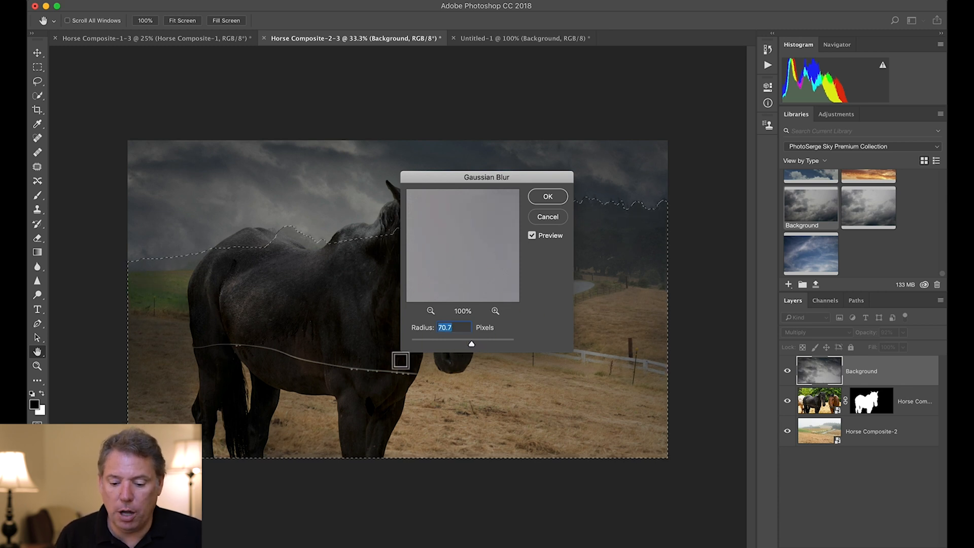
pyautogui.moveTo(525, 177); pyautogui.dragTo(839, 123)
pyautogui.click(846, 181)
pyautogui.click(846, 181)
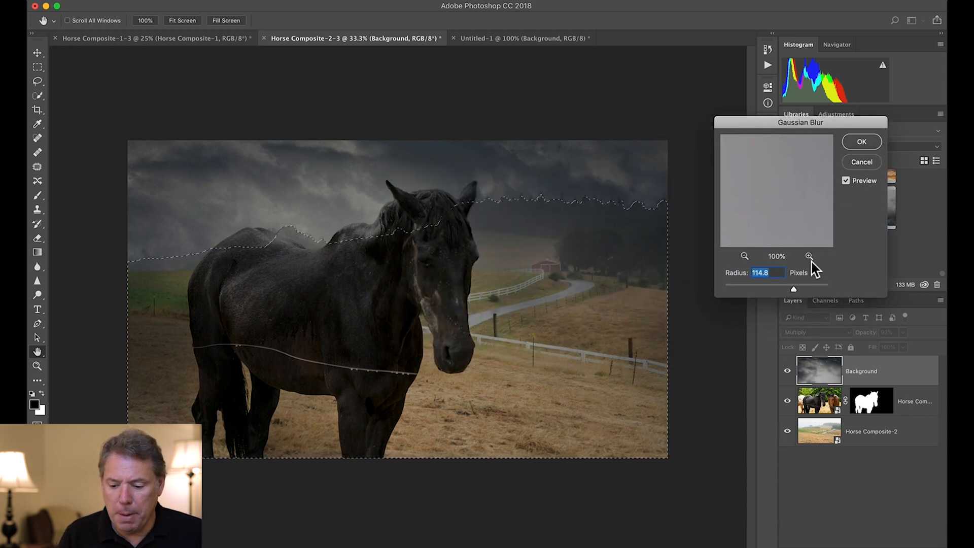
pyautogui.click(778, 289)
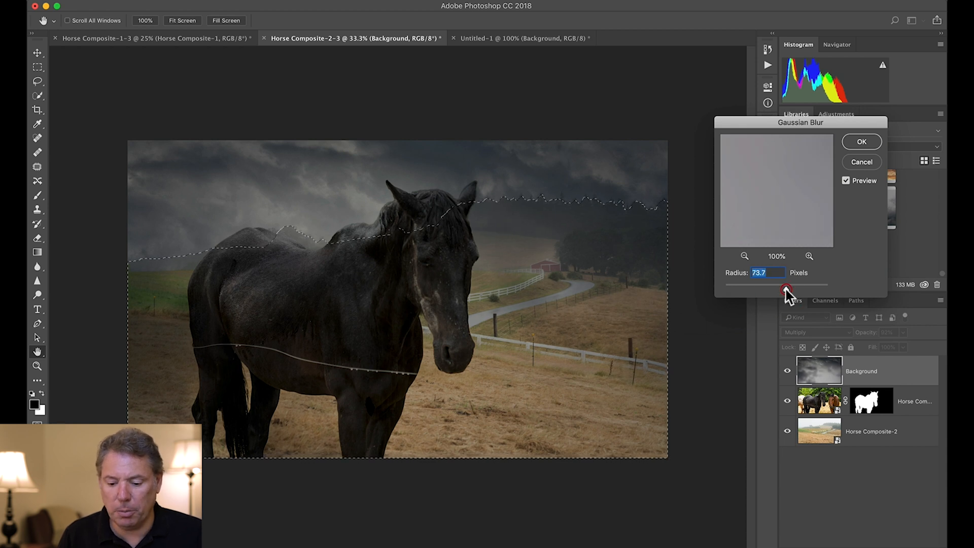
pyautogui.click(862, 143)
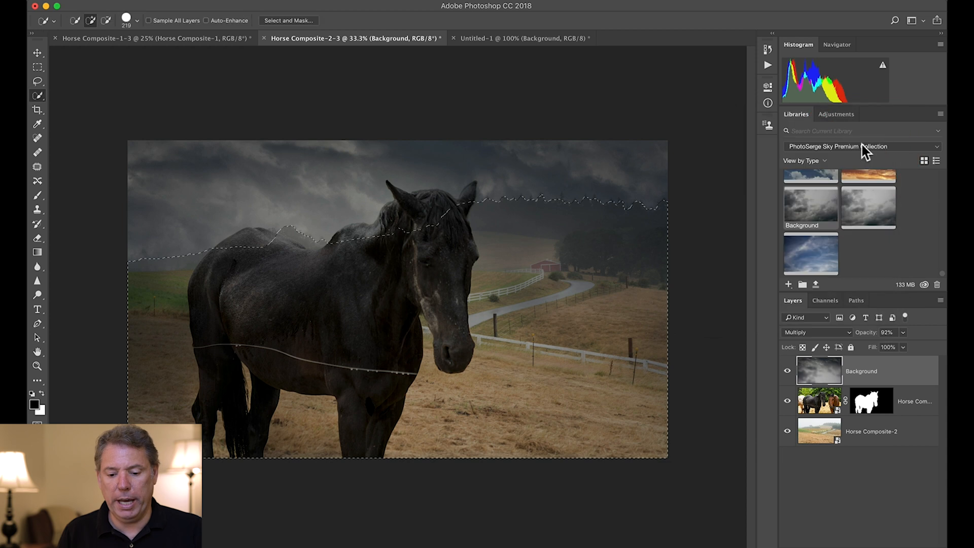
# Clear the selection and compare the composite with the cloud layer hidden and shown
pyautogui.press('super+d')
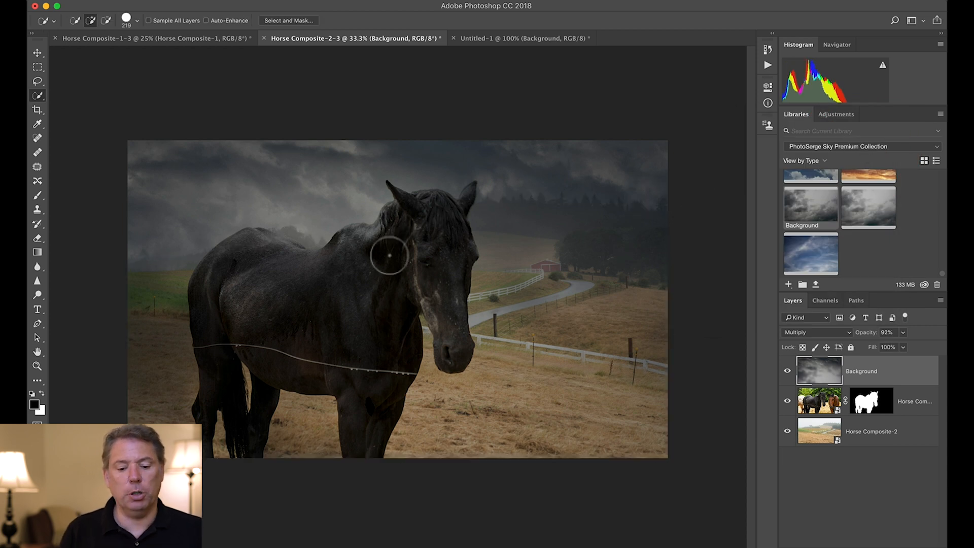
pyautogui.click(788, 371)
pyautogui.click(788, 371)
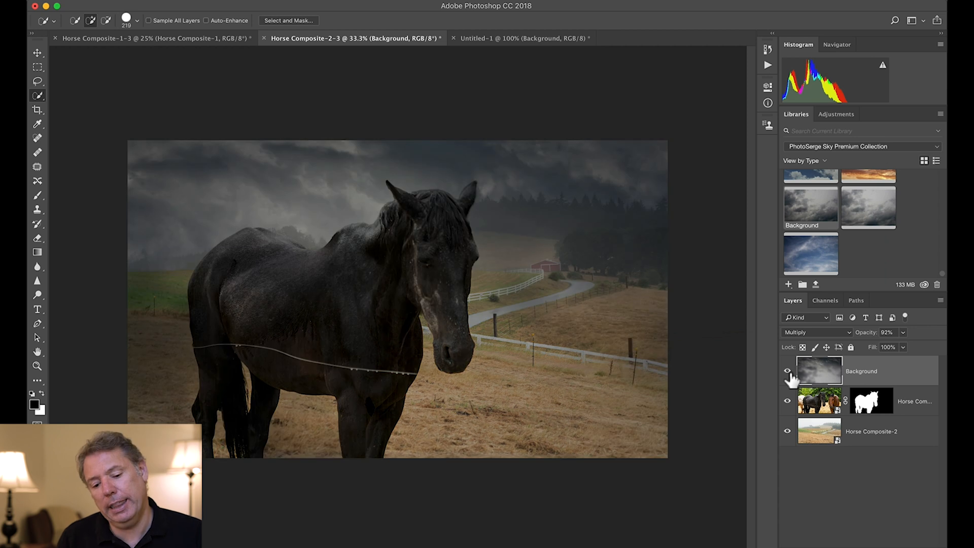
# Raise the horse layer's raw settings to Shadows +88 and Whites +30
pyautogui.doubleClick(820, 405)
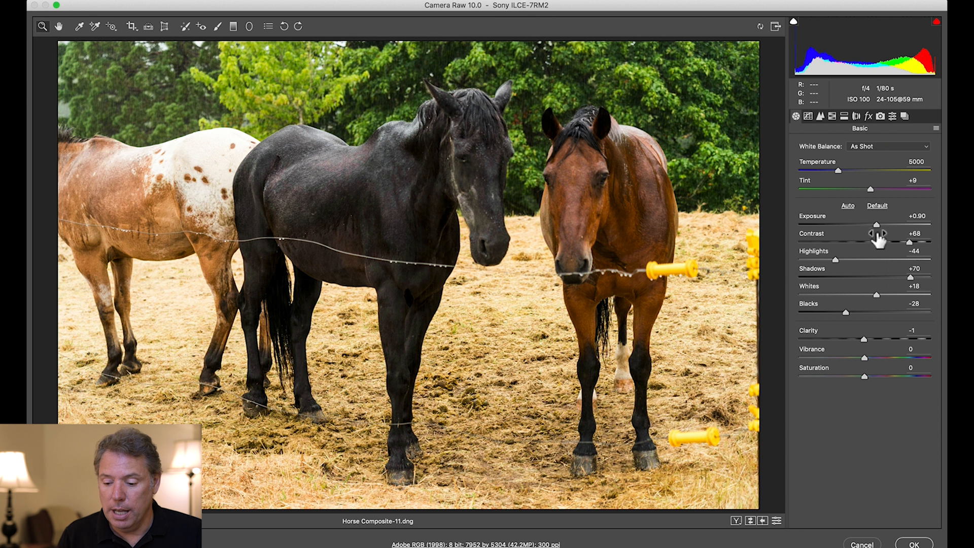
pyautogui.click(922, 277)
pyautogui.moveTo(878, 295); pyautogui.dragTo(884, 296)
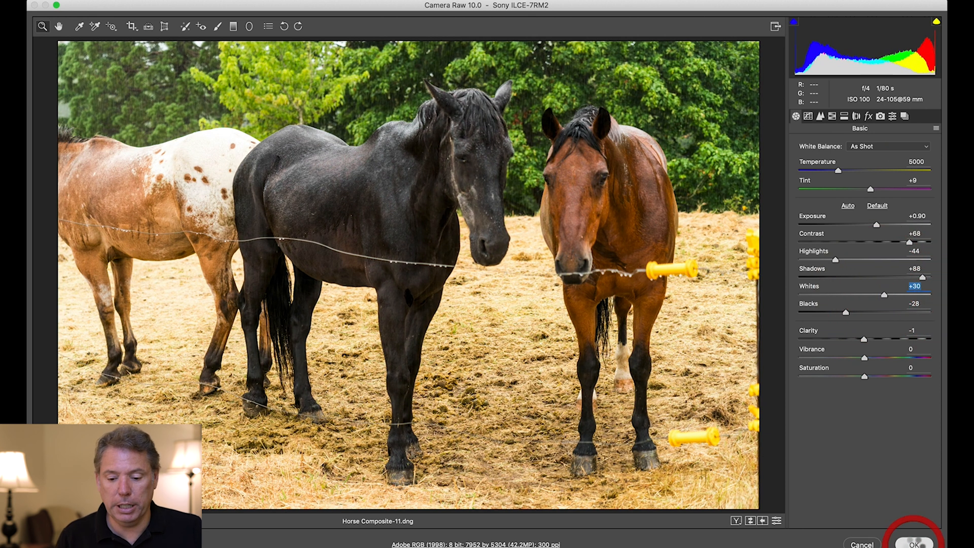
pyautogui.click(913, 545)
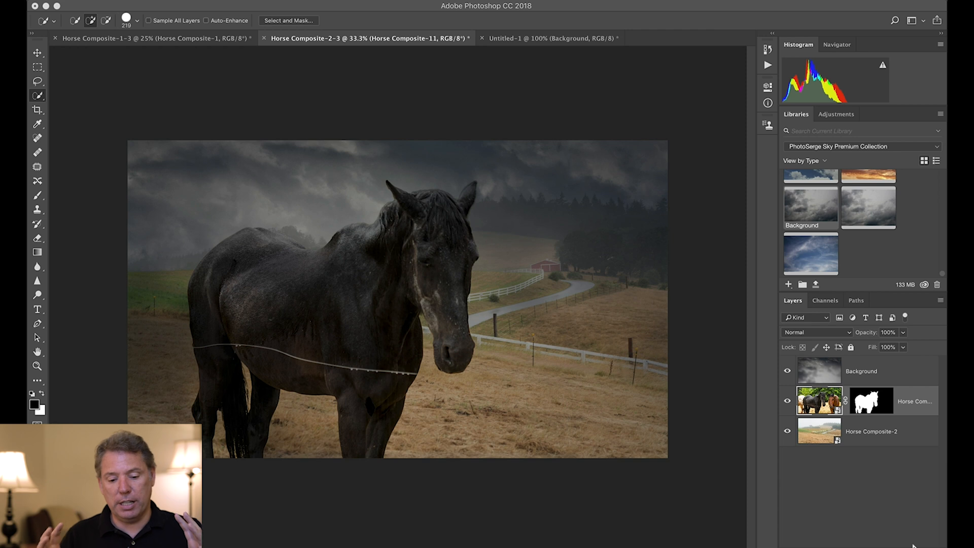
# Try brightening the landscape layer's raw settings to Exposure +0.70 and Shadows +55
pyautogui.doubleClick(818, 431)
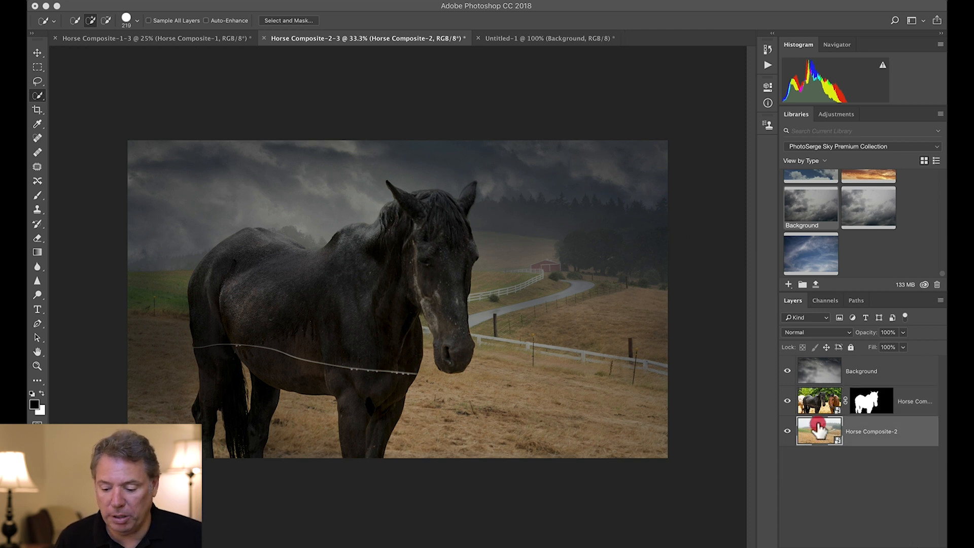
pyautogui.moveTo(864, 277); pyautogui.dragTo(901, 277)
pyautogui.moveTo(864, 225); pyautogui.dragTo(873, 224)
pyautogui.click(915, 544)
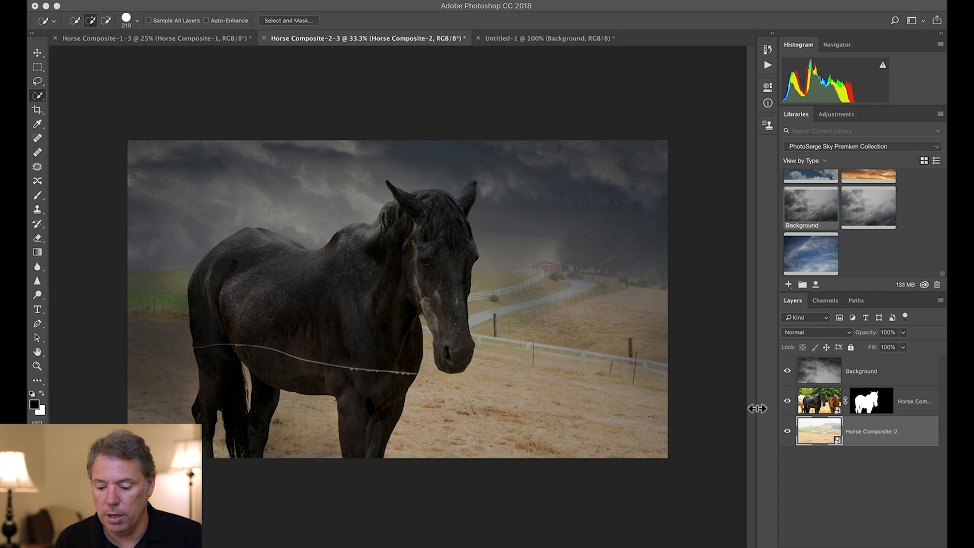
# Undo the landscape layer's raw brightening, setting Exposure back to 0.00
pyautogui.doubleClick(825, 430)
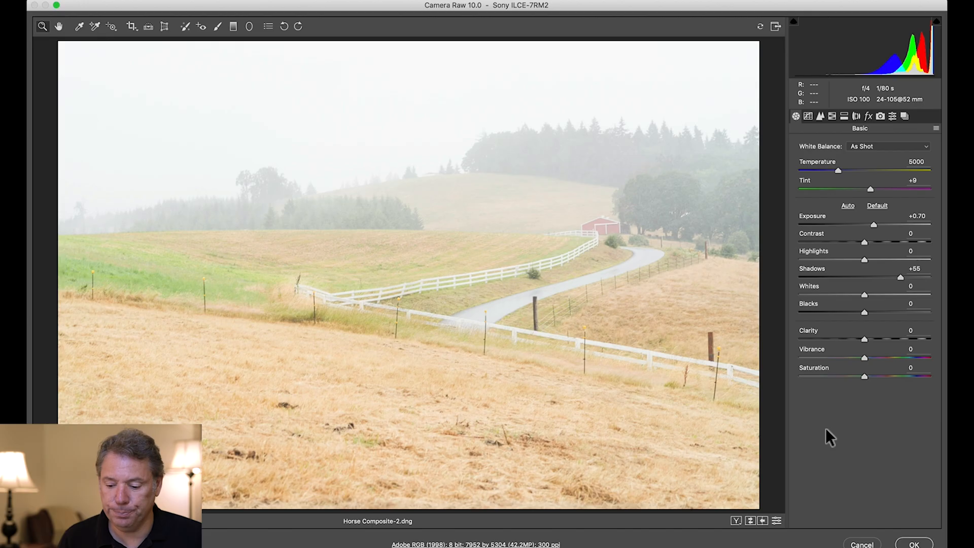
pyautogui.doubleClick(870, 225)
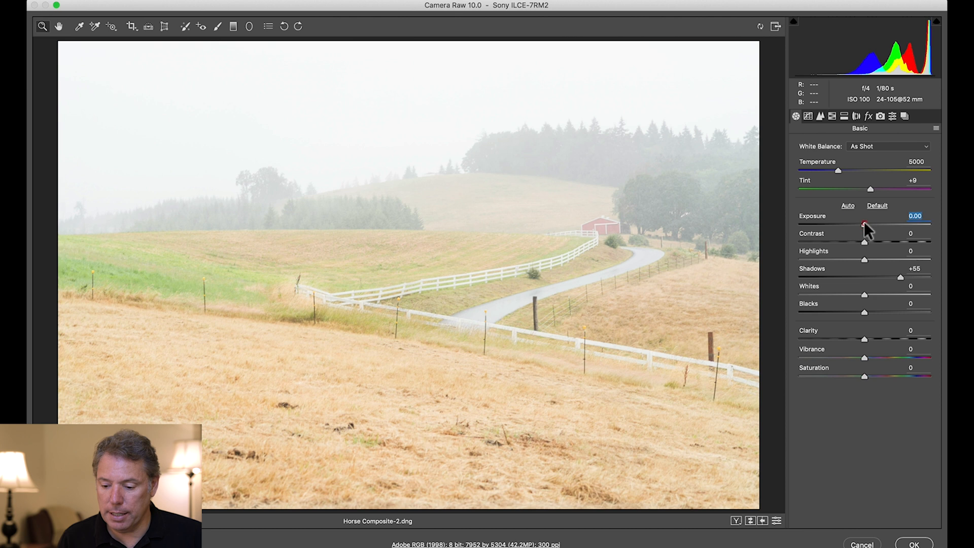
pyautogui.click(915, 544)
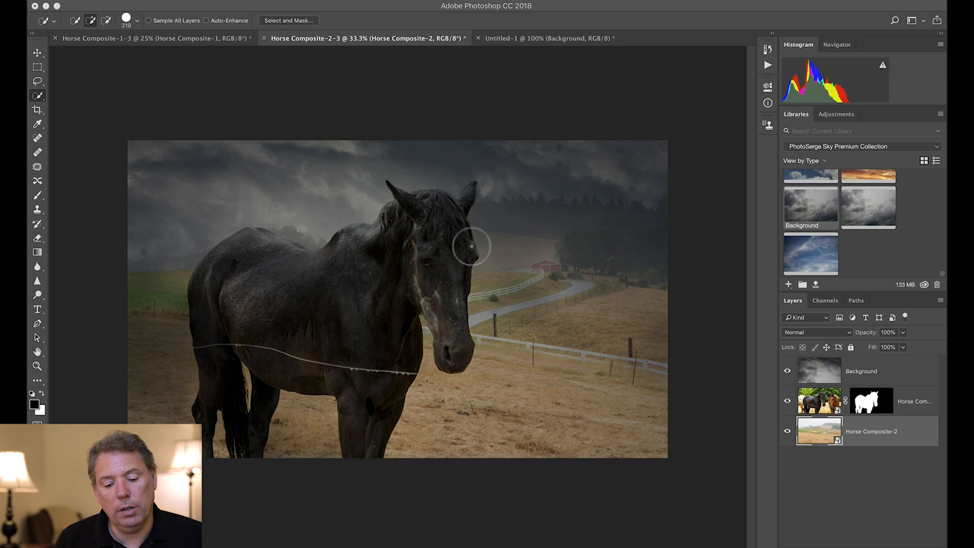
# Reduce the Shadows amount in the horse layer's raw settings
pyautogui.press('z')
pyautogui.click(282, 282)
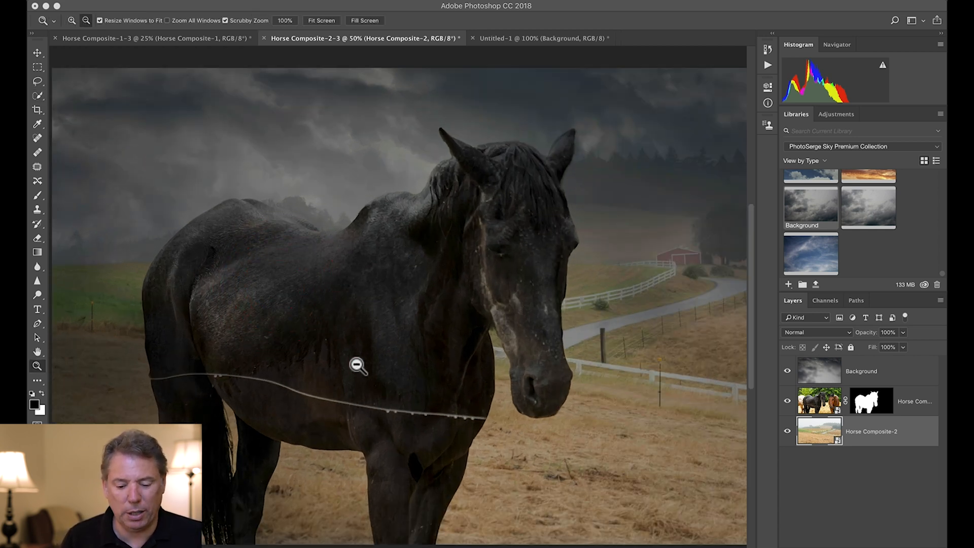
pyautogui.keyDown('alt'); pyautogui.click(330, 365); pyautogui.keyUp('alt')
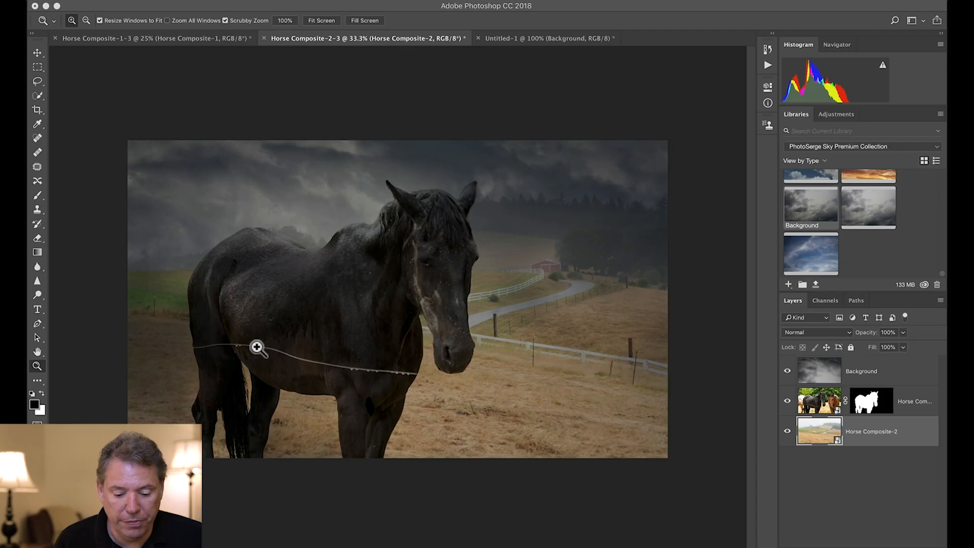
pyautogui.click(257, 343)
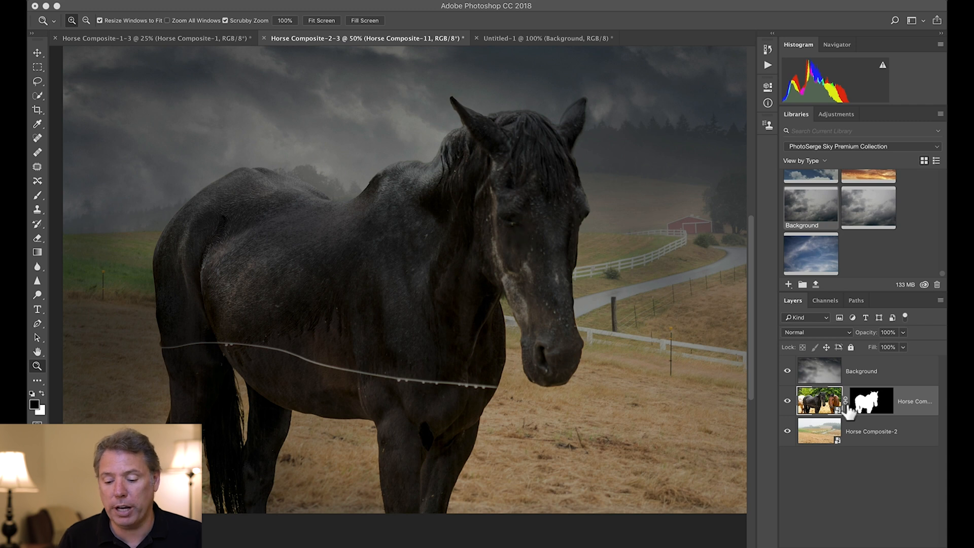
pyautogui.doubleClick(819, 400)
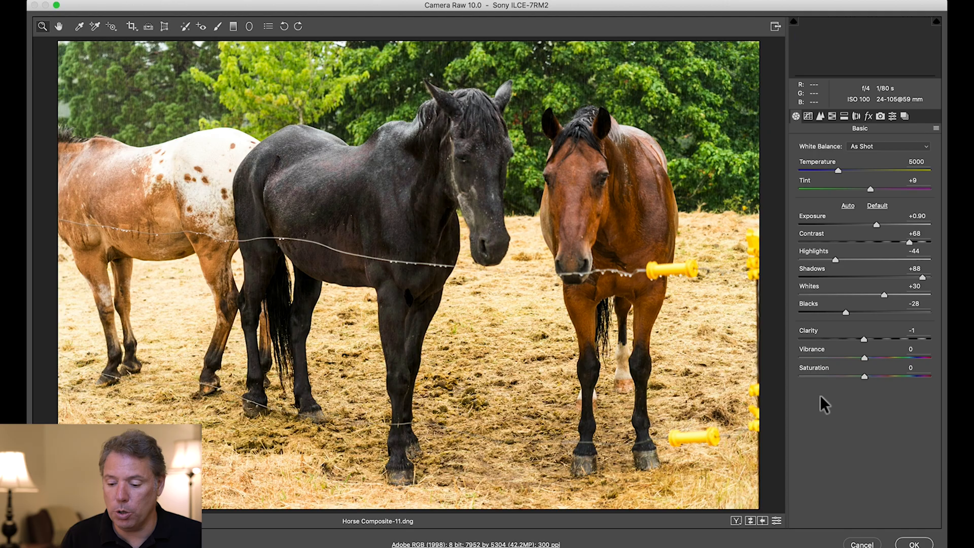
pyautogui.moveTo(903, 279); pyautogui.dragTo(891, 282)
pyautogui.click(916, 545)
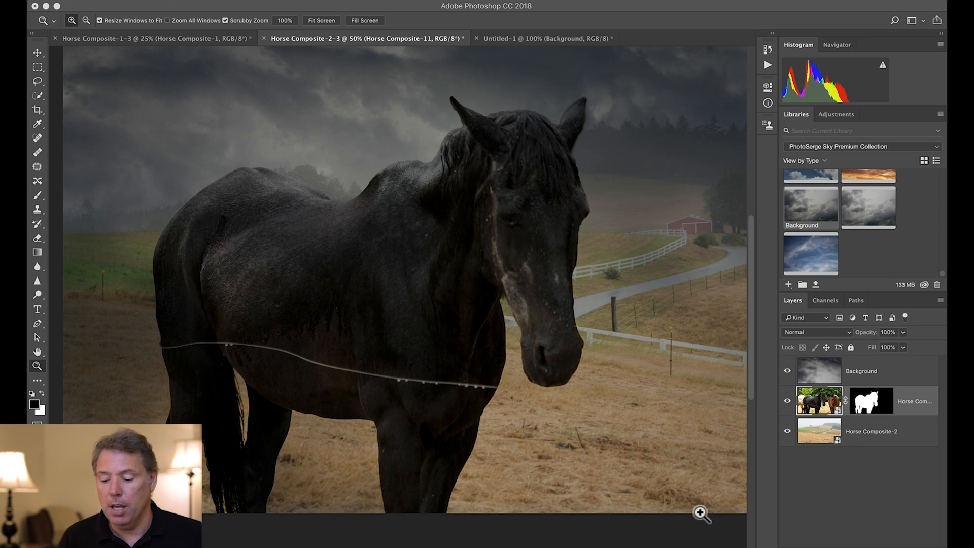
# Rasterize the horse layer while keeping its layer mask
pyautogui.rightClick(811, 405)
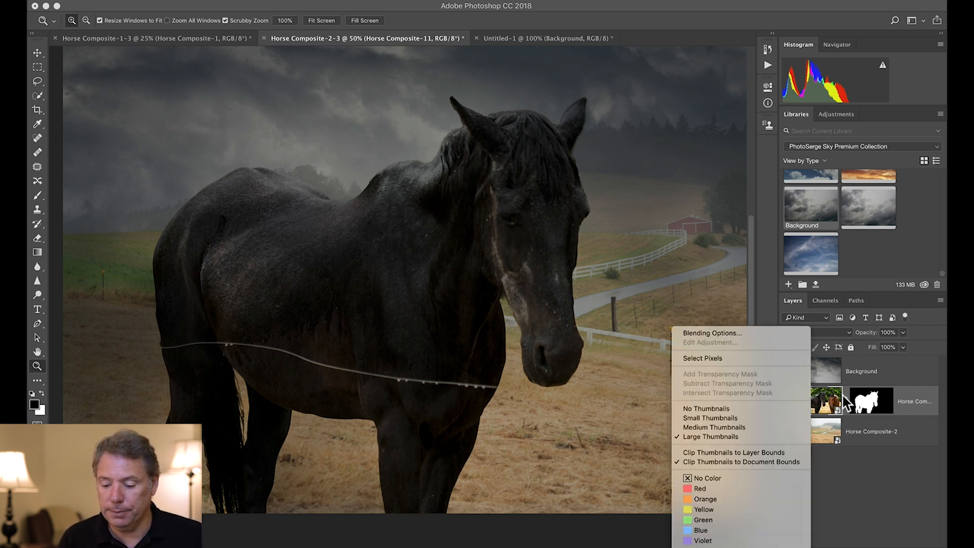
pyautogui.rightClick(916, 396)
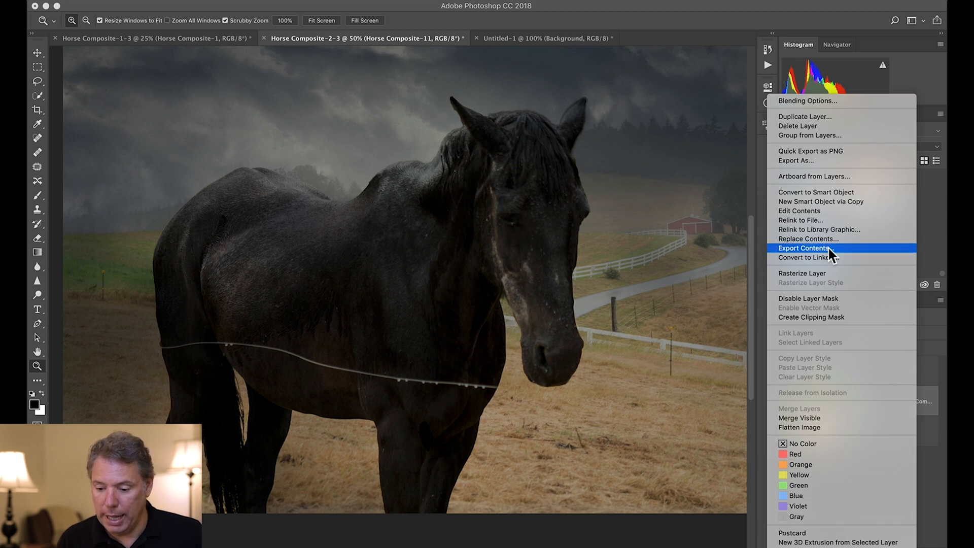
pyautogui.click(820, 273)
# Remove the wire across the horse's hindquarters and belly with a 44 px Content-Aware Spot Healing Brush
pyautogui.click(443, 411)
pyautogui.click(38, 138)
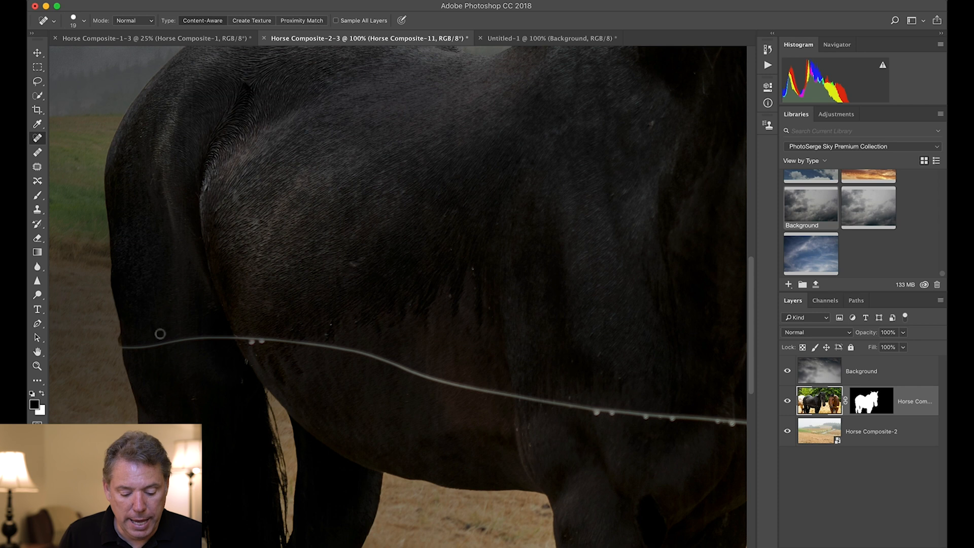
pyautogui.moveTo(213, 361); pyautogui.dragTo(213, 360)
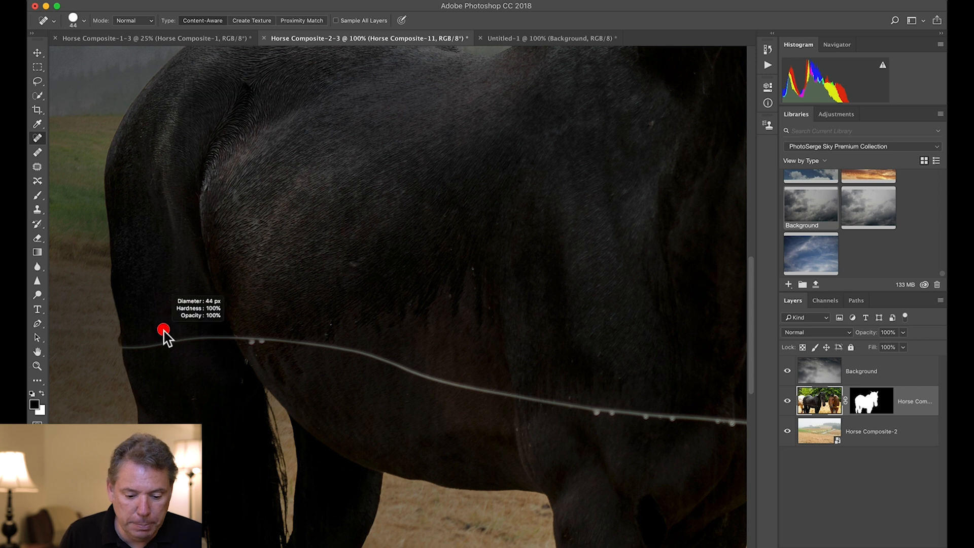
pyautogui.click(132, 347)
pyautogui.moveTo(131, 349)
pyautogui.mouseDown()
pyautogui.moveTo(316, 345)
pyautogui.moveTo(458, 385)
pyautogui.moveTo(591, 403)
pyautogui.moveTo(556, 408)
pyautogui.moveTo(663, 424)
pyautogui.mouseUp()
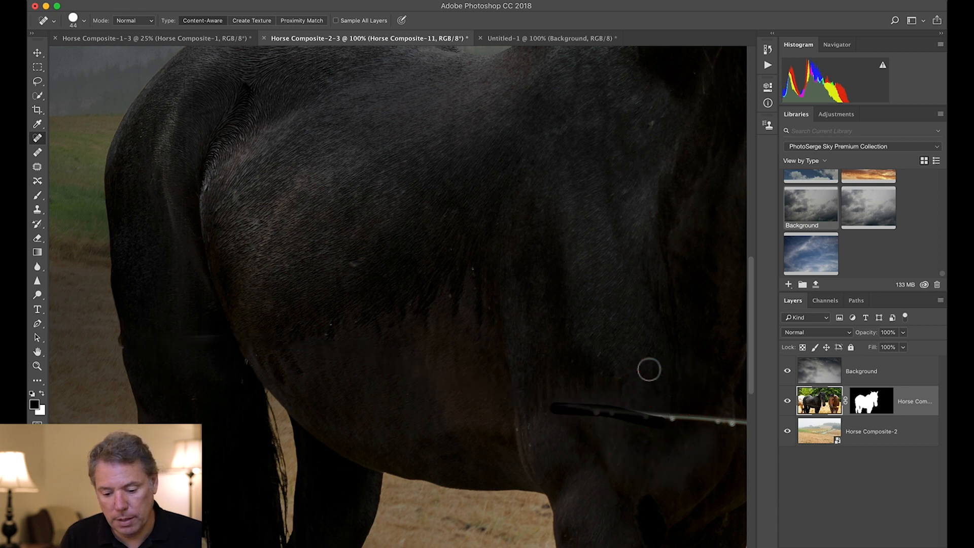
# Heal the remaining stretch of wire across the horse's chest and check the repaired flank
pyautogui.hscroll(10, 382, 298)
pyautogui.scroll(-3, 383, 298)
pyautogui.moveTo(366, 344); pyautogui.dragTo(507, 358)
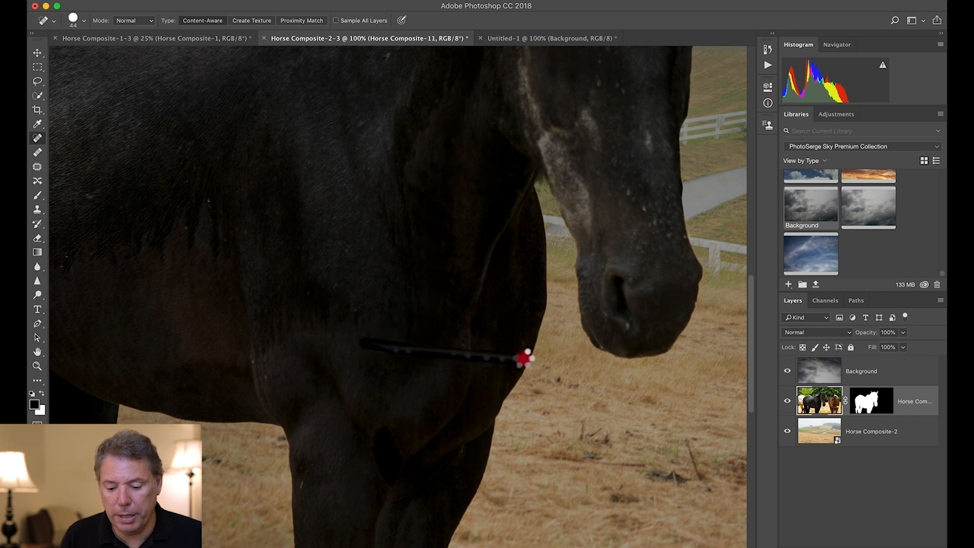
pyautogui.moveTo(279, 317); pyautogui.dragTo(500, 386)
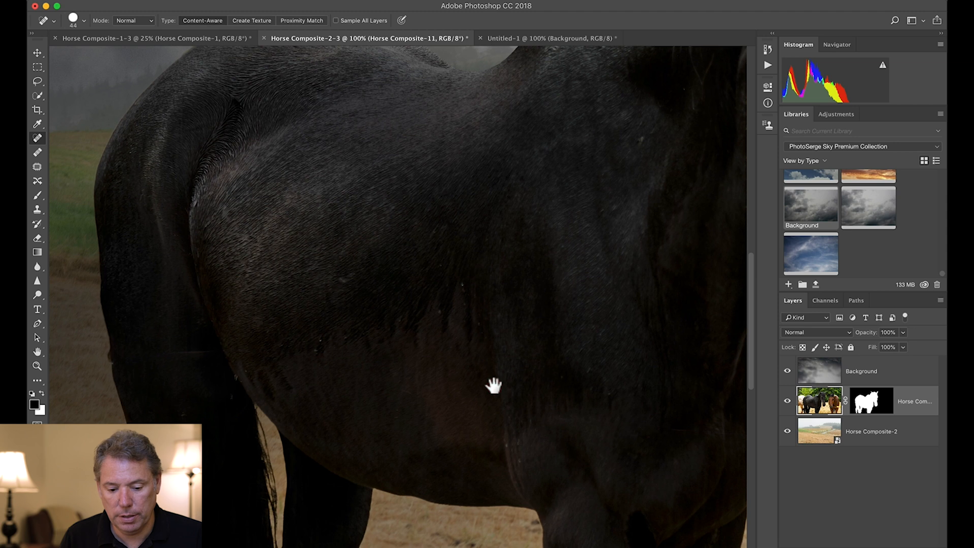
pyautogui.moveTo(335, 357); pyautogui.dragTo(420, 363)
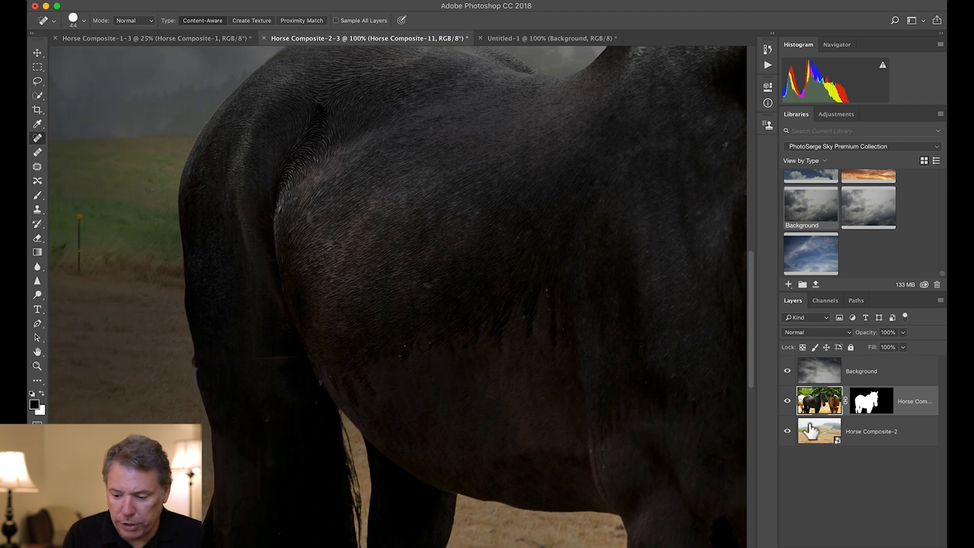
# Mask out the bump on the hind leg's outer edge with a 35 px black brush at 77% hardness and 100% opacity
pyautogui.click(885, 401)
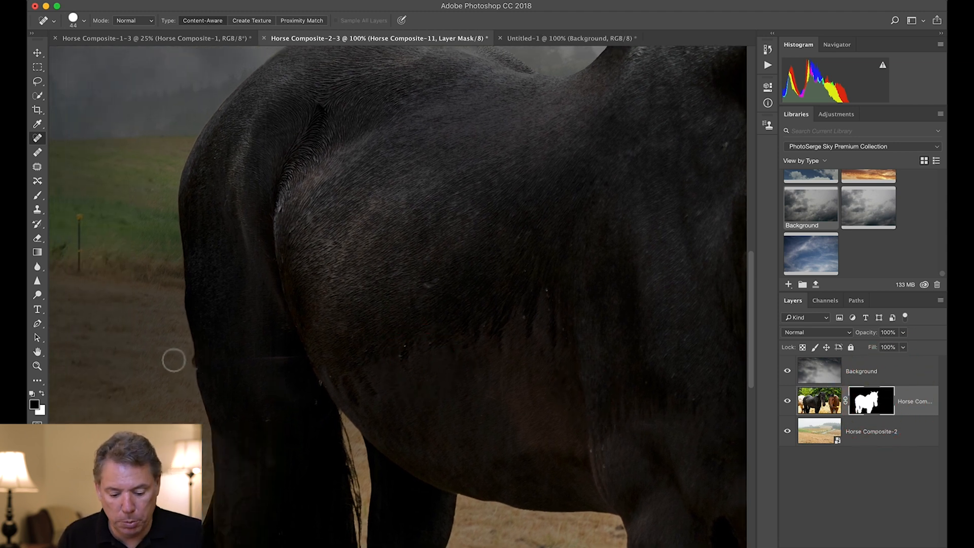
pyautogui.press('z')
pyautogui.click(179, 356)
pyautogui.click(179, 356)
pyautogui.press('b')
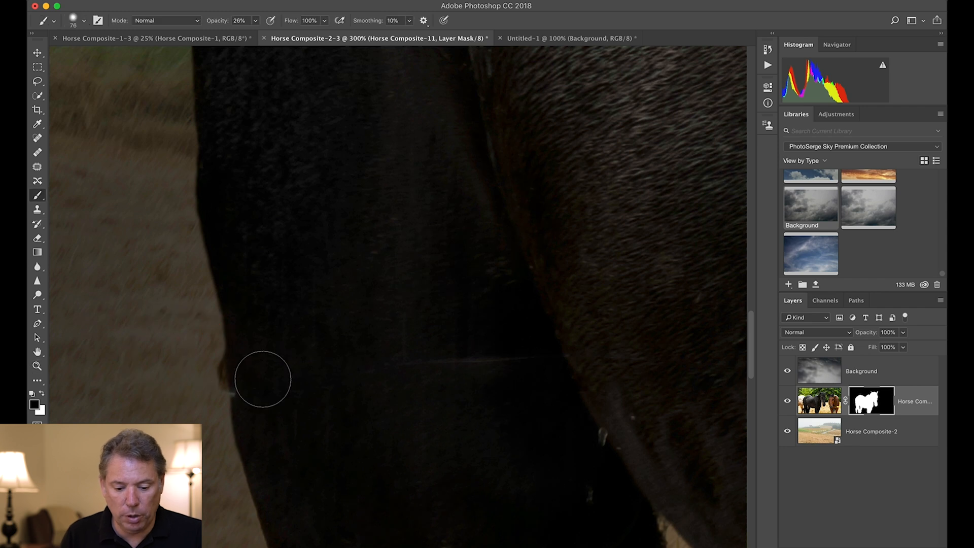
pyautogui.moveTo(354, 382); pyautogui.dragTo(320, 390)
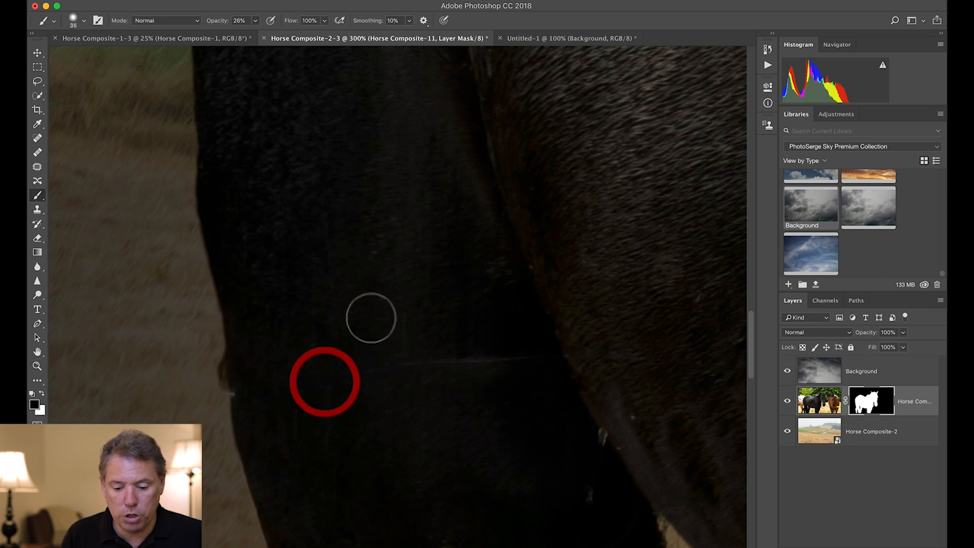
pyautogui.rightClick(371, 318)
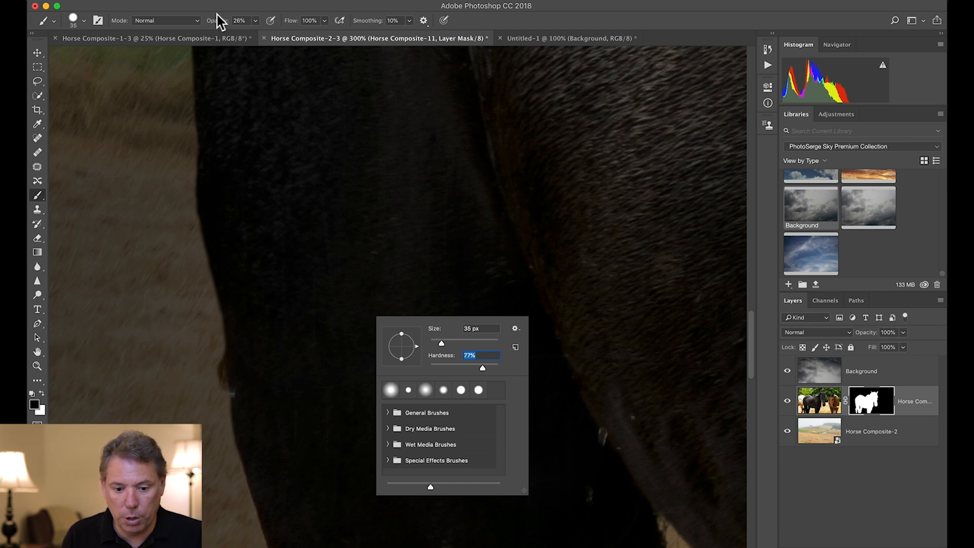
pyautogui.moveTo(219, 22); pyautogui.dragTo(348, 26)
pyautogui.moveTo(209, 356)
pyautogui.mouseDown()
pyautogui.moveTo(209, 394)
pyautogui.moveTo(213, 364)
pyautogui.mouseUp()
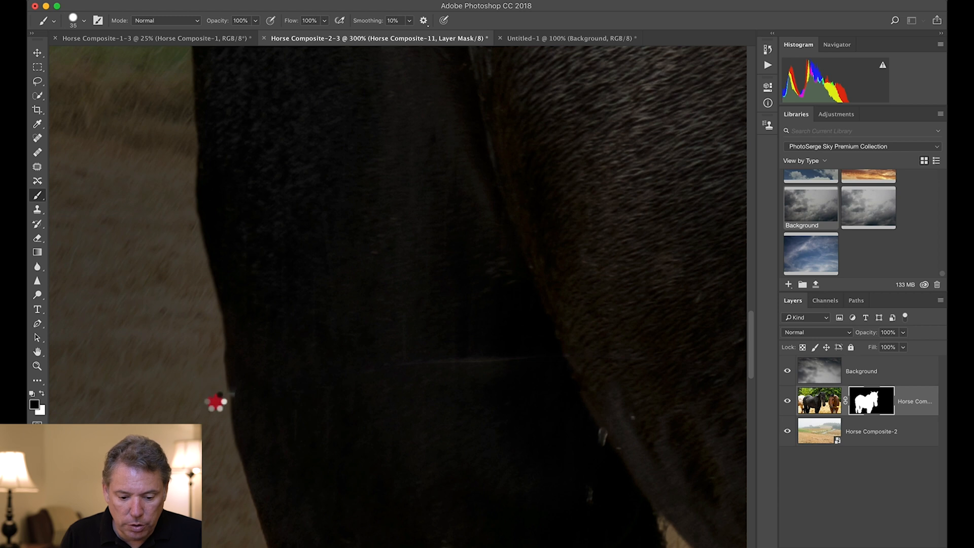
# Paint white on the horse's layer mask to restore the hind leg's edge beside the removed bump
pyautogui.press('x')
pyautogui.moveTo(241, 389); pyautogui.dragTo(243, 394)
pyautogui.click(243, 394)
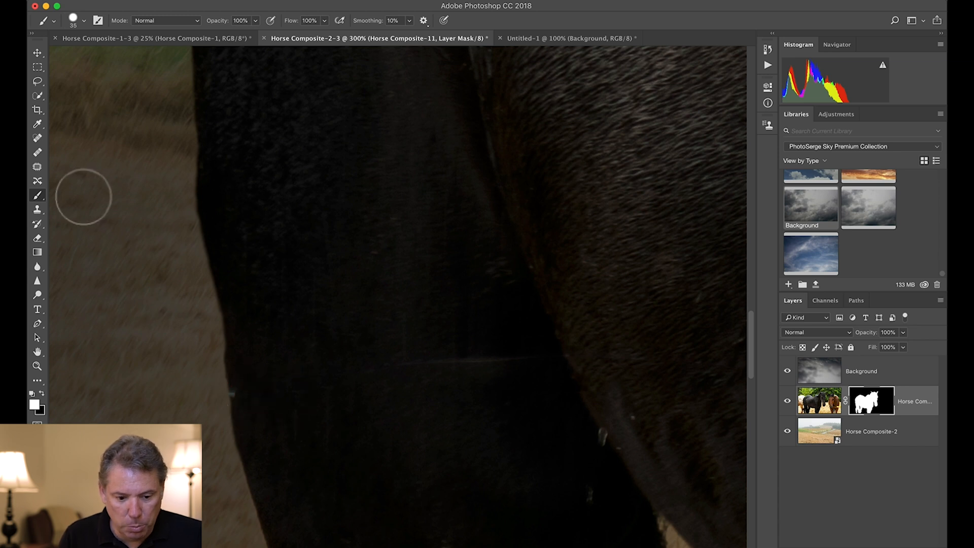
# Heal the leftover wire specks on the hind leg's edge and near the belly in the horse image with a 20 px healing brush
pyautogui.click(37, 139)
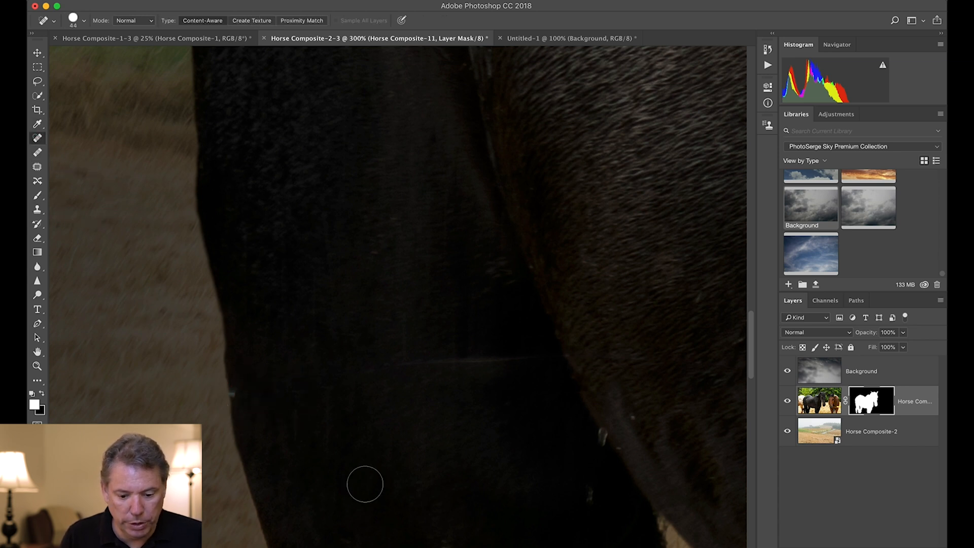
pyautogui.click(826, 406)
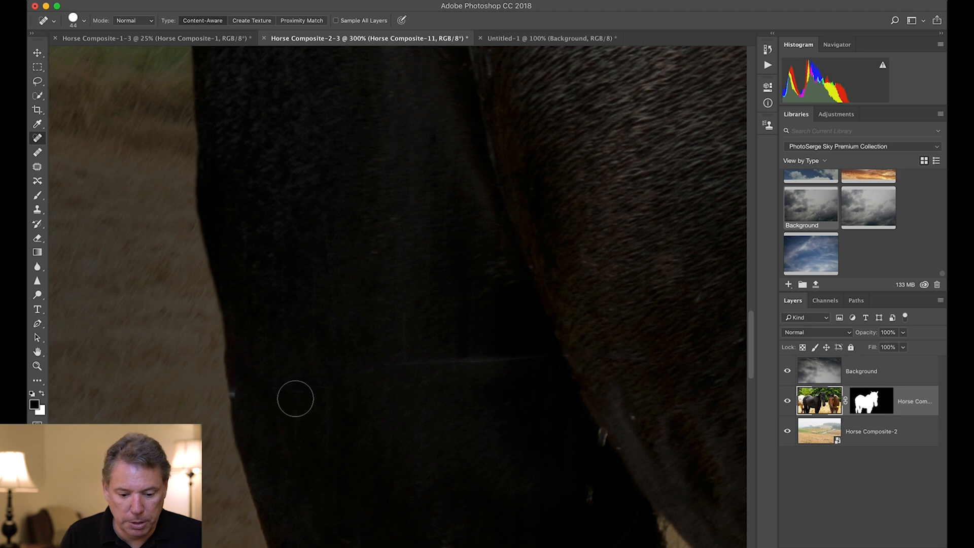
pyautogui.moveTo(295, 399); pyautogui.dragTo(274, 403)
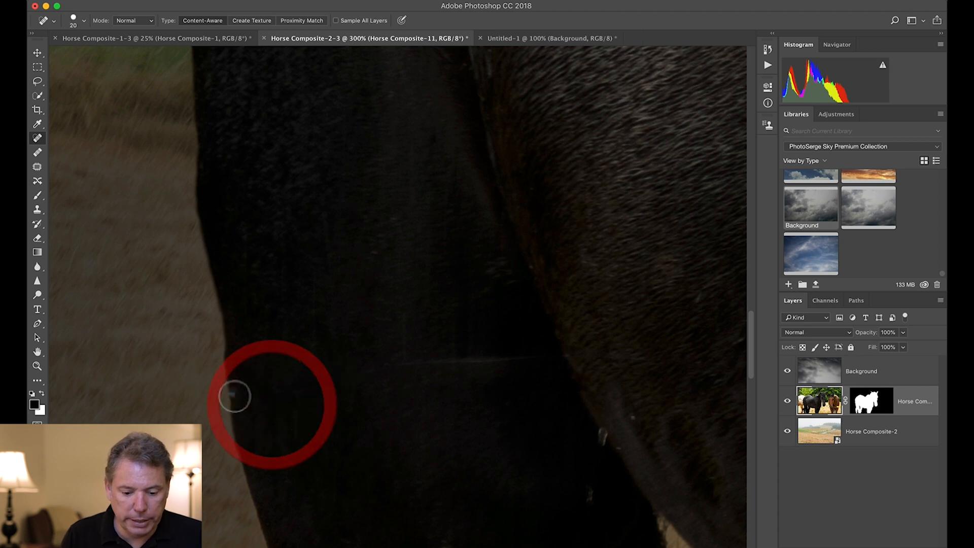
pyautogui.click(235, 394)
pyautogui.click(604, 435)
# Examine the horse's body and head up close for leftover flaws, and review the whole composite
pyautogui.moveTo(627, 195); pyautogui.dragTo(239, 439)
pyautogui.moveTo(644, 231); pyautogui.dragTo(291, 306)
pyautogui.moveTo(608, 234); pyautogui.dragTo(224, 308)
pyautogui.moveTo(484, 252); pyautogui.dragTo(456, 355)
pyautogui.press('z')
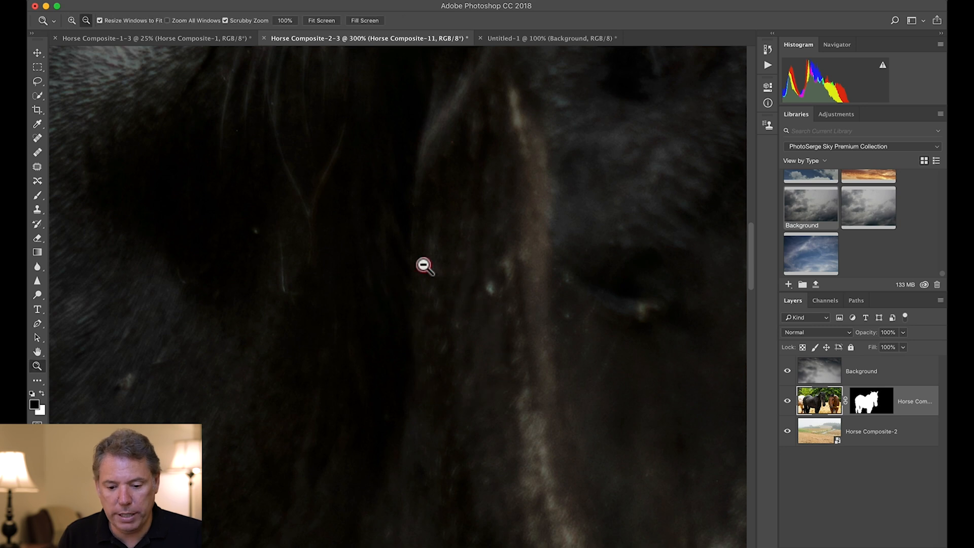
pyautogui.keyDown('alt'); pyautogui.click(424, 261); pyautogui.keyUp('alt')
pyautogui.keyDown('alt'); pyautogui.click(320, 333); pyautogui.keyUp('alt')
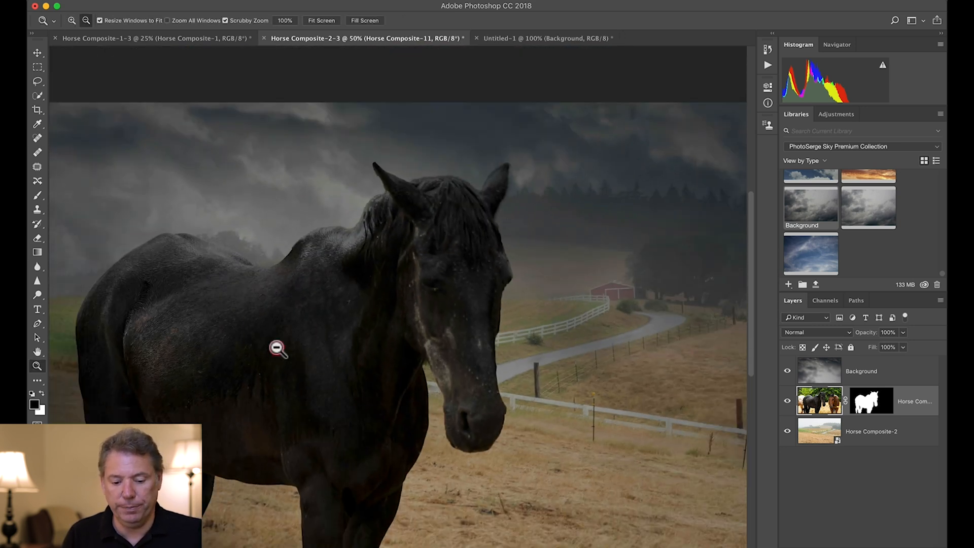
pyautogui.keyDown('alt'); pyautogui.click(277, 341); pyautogui.keyUp('alt')
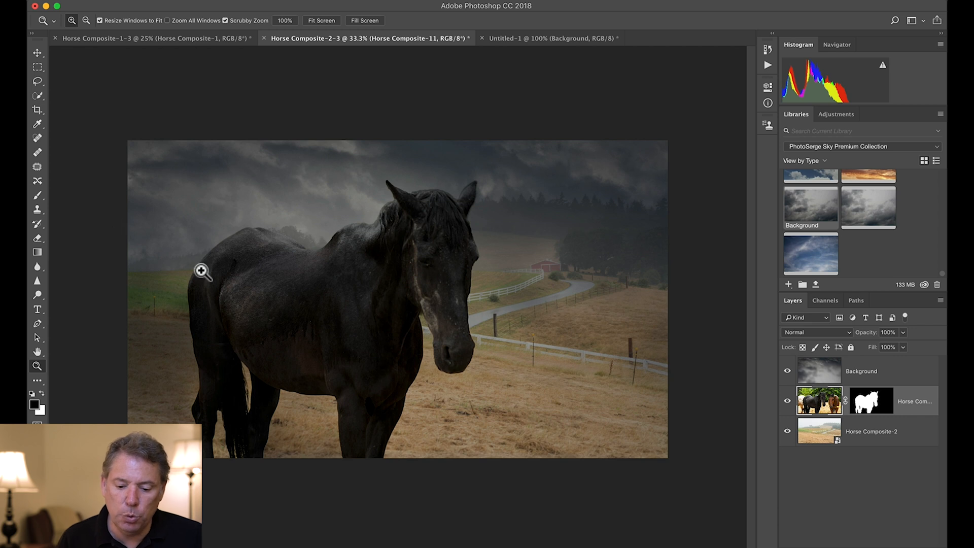
# Cool the landscape layer's raw settings to Temperature 3900 and lower Highlights to -93
pyautogui.click(820, 435)
pyautogui.doubleClick(818, 429)
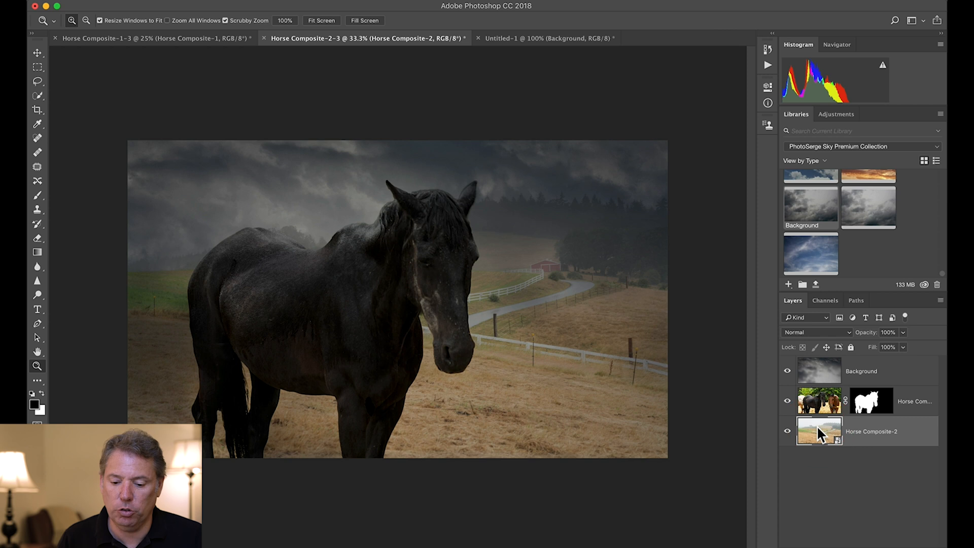
pyautogui.moveTo(838, 172); pyautogui.dragTo(822, 172)
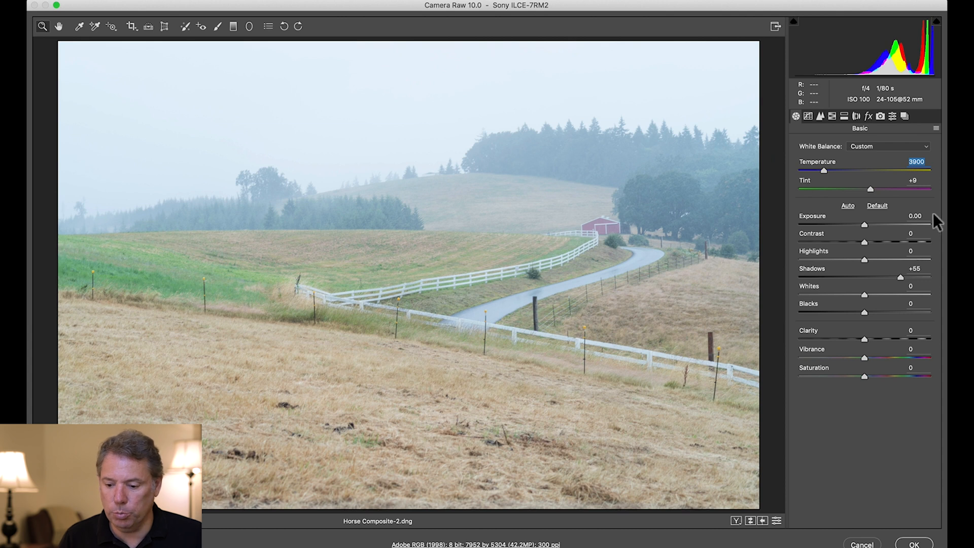
pyautogui.moveTo(813, 260); pyautogui.dragTo(804, 262)
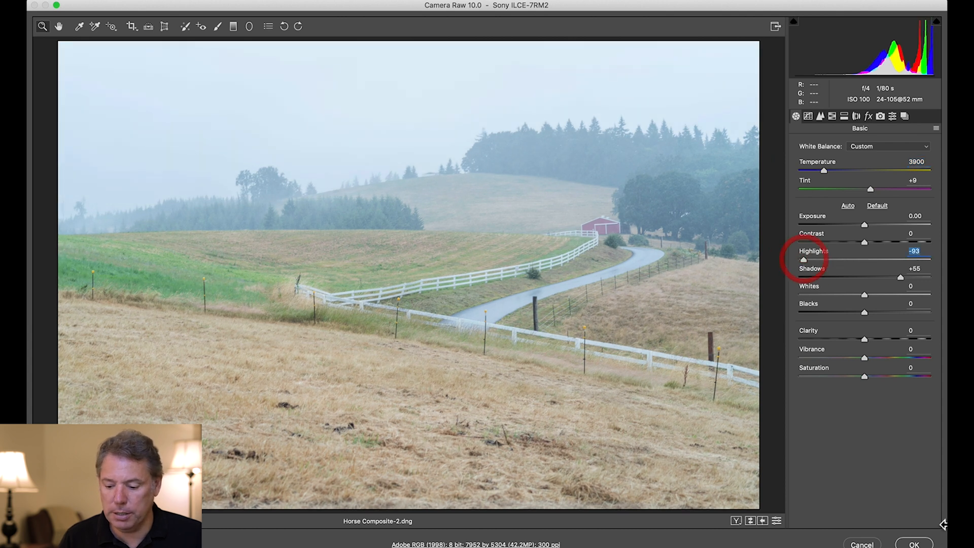
pyautogui.click(915, 545)
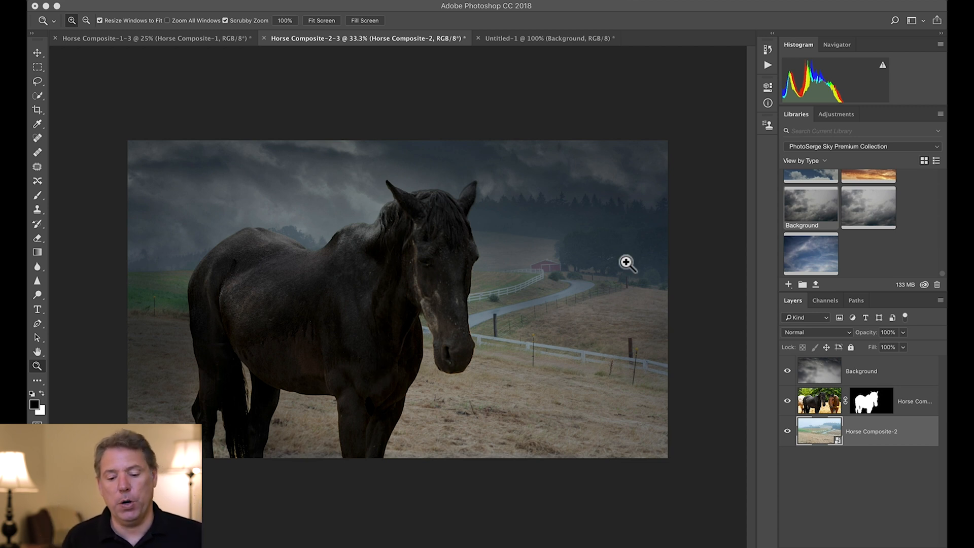
# Check how the cooler landscape blends around the horse and add a blank layer above the cloud layer
pyautogui.click(415, 279)
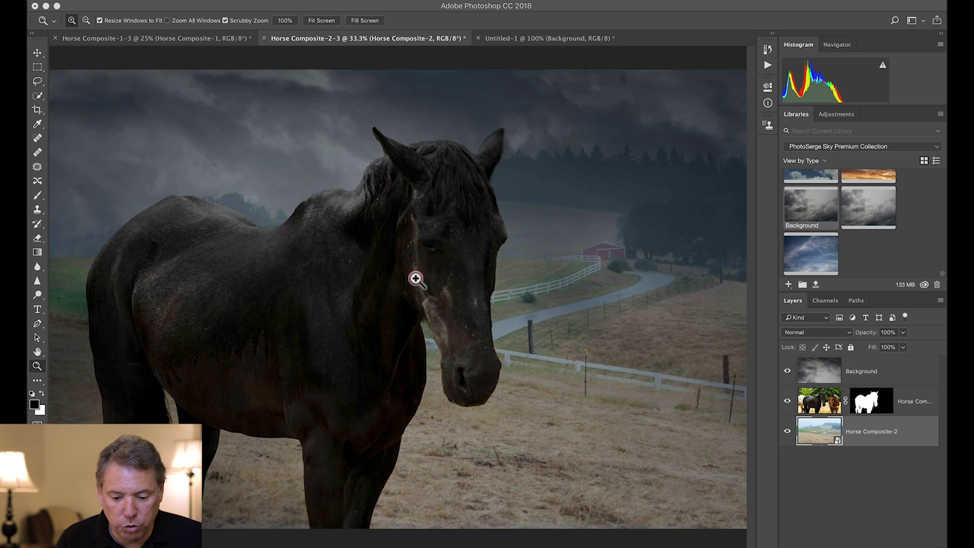
pyautogui.click(484, 257)
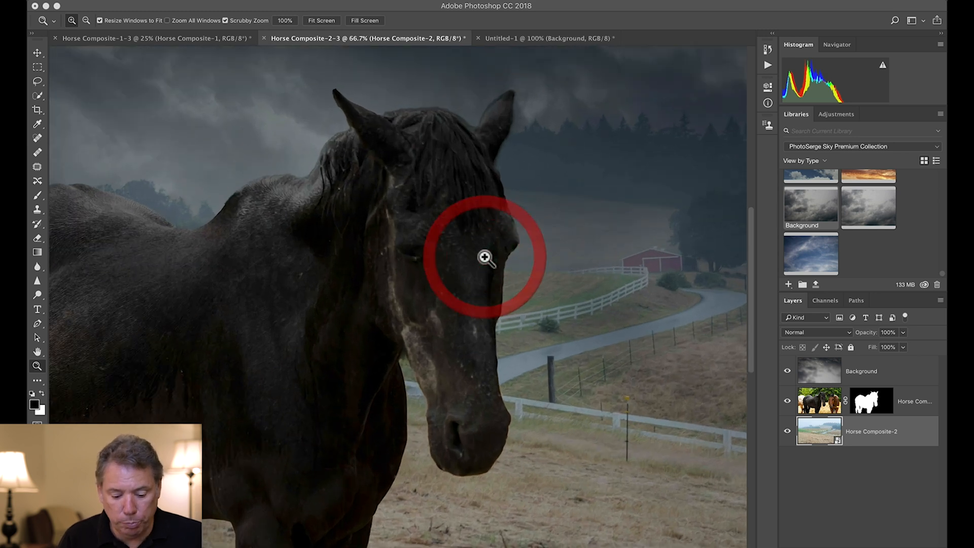
pyautogui.keyDown('alt'); pyautogui.click(515, 256); pyautogui.keyUp('alt')
pyautogui.keyDown('alt'); pyautogui.click(517, 258); pyautogui.keyUp('alt')
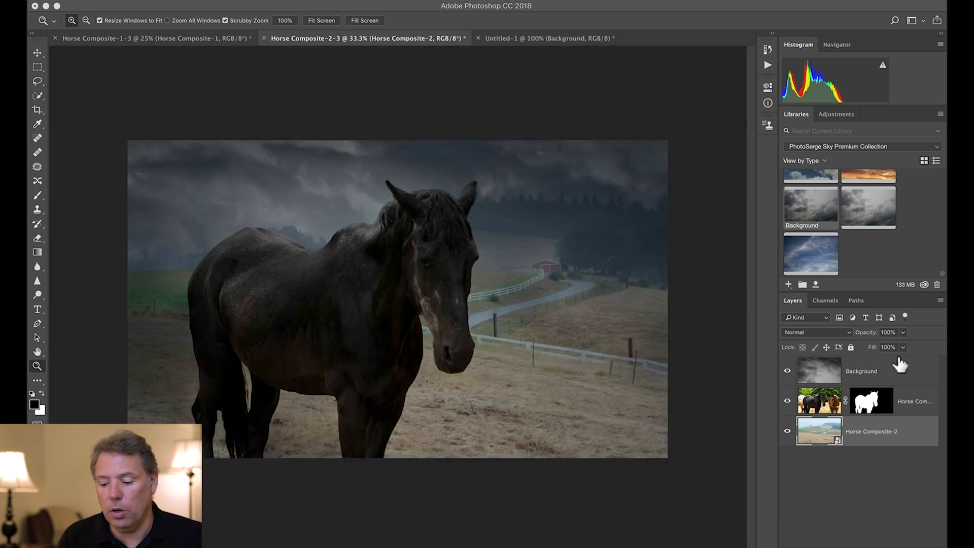
pyautogui.click(902, 367)
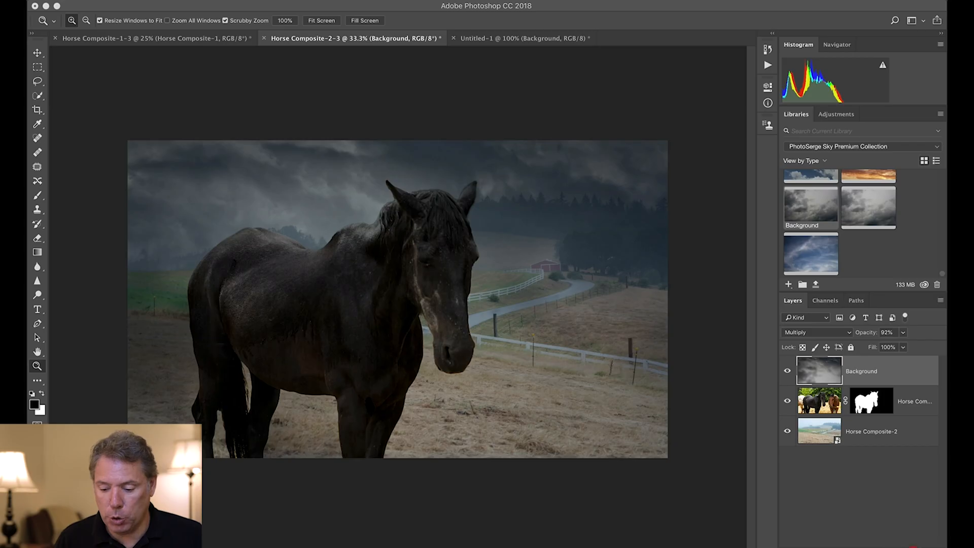
pyautogui.click(913, 545)
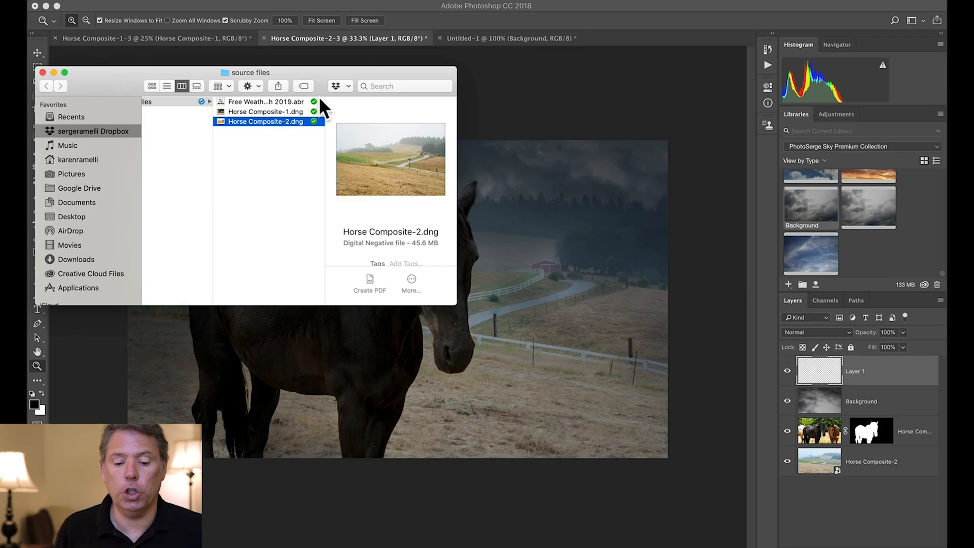
# Load the brush file Free Weather Brush 2019.abr from the source files folder
pyautogui.click(294, 101)
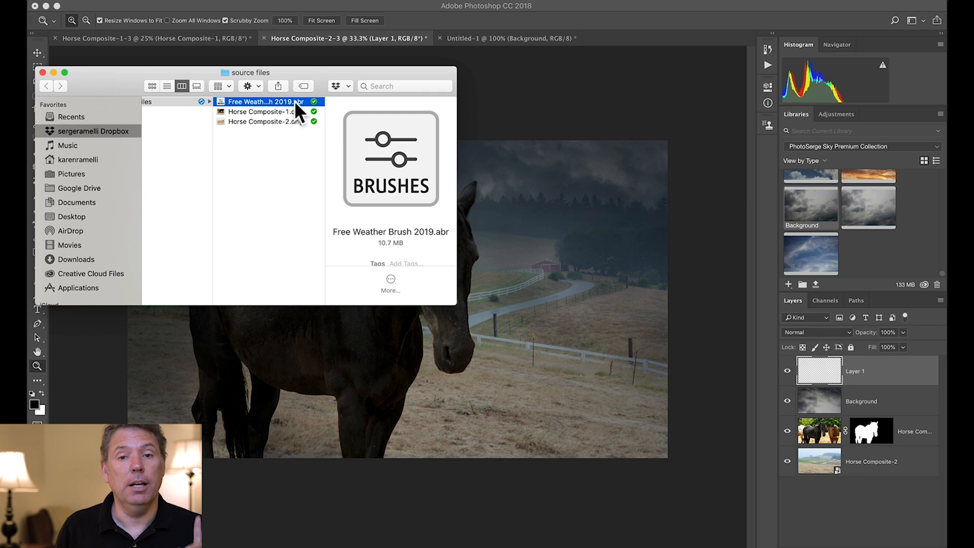
pyautogui.moveTo(220, 103); pyautogui.dragTo(220, 105)
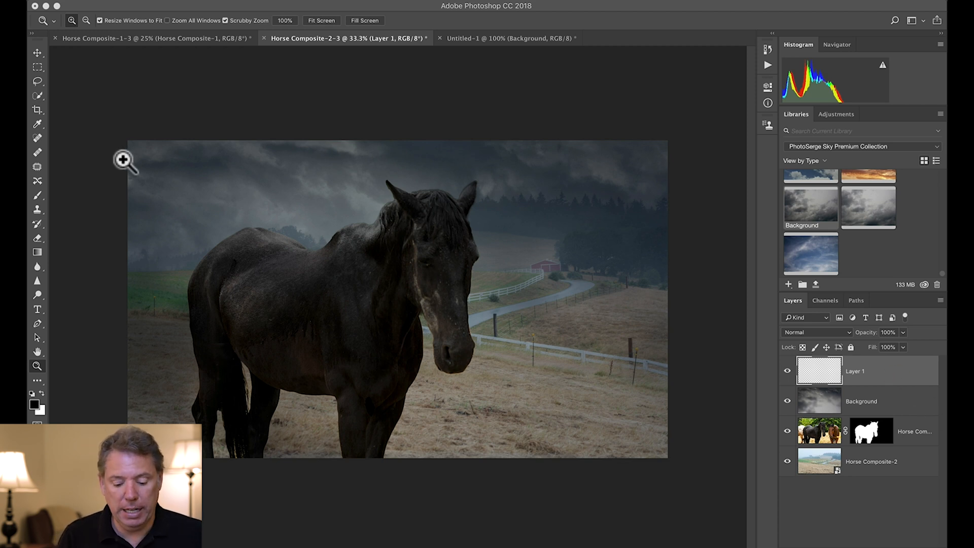
# Enlarge the brush previews and choose the Photo Serge: Rain - Small - Drag brush from the Free Weather Brush 2019 set
pyautogui.press('b')
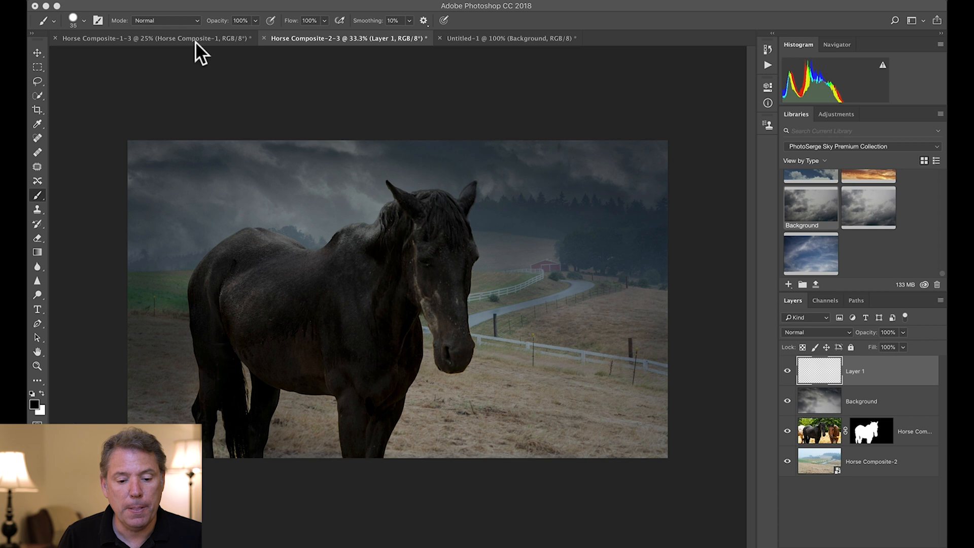
pyautogui.click(84, 20)
pyautogui.moveTo(184, 202)
pyautogui.mouseDown()
pyautogui.moveTo(255, 285)
pyautogui.moveTo(373, 358)
pyautogui.mouseUp()
pyautogui.moveTo(183, 364); pyautogui.dragTo(216, 364)
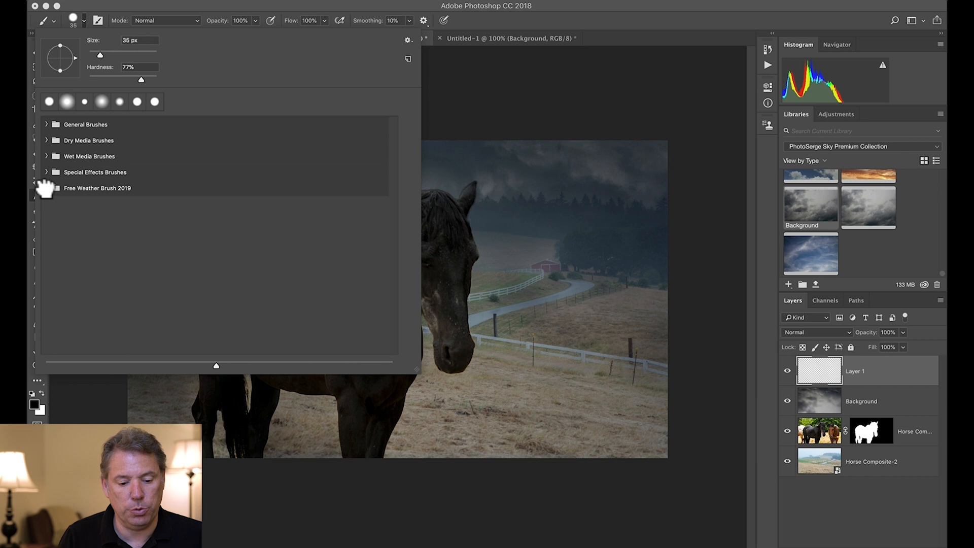
pyautogui.click(46, 188)
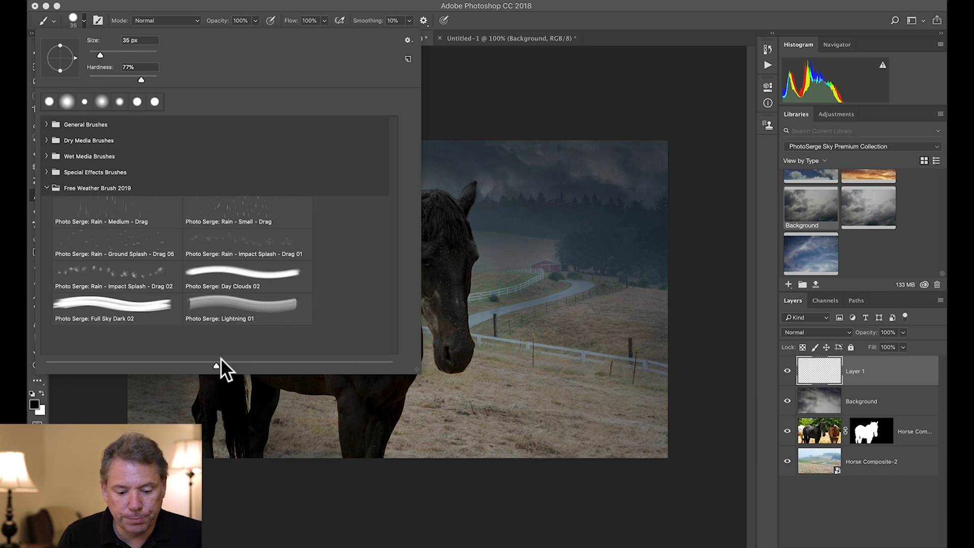
pyautogui.moveTo(216, 365); pyautogui.dragTo(421, 367)
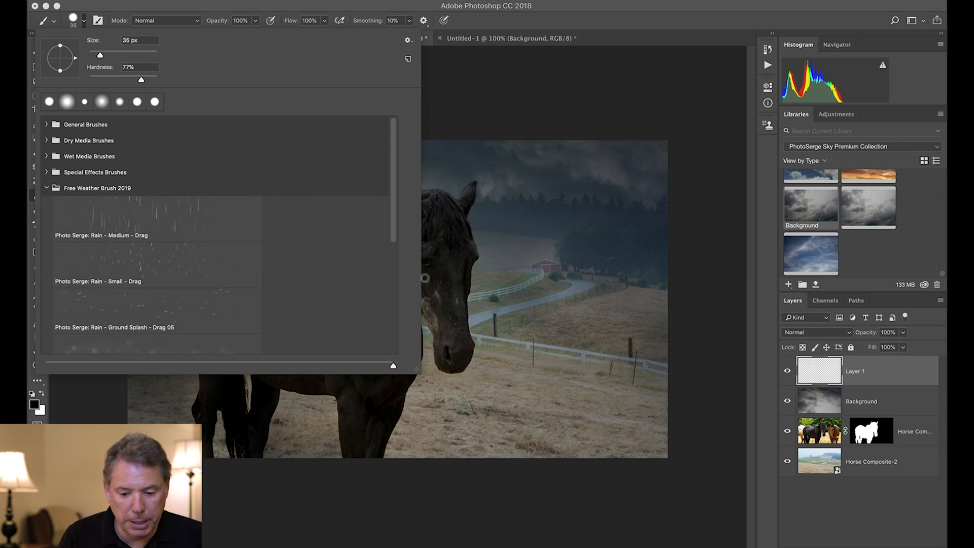
pyautogui.moveTo(395, 230)
pyautogui.mouseDown()
pyautogui.moveTo(391, 239)
pyautogui.moveTo(403, 197)
pyautogui.mouseUp()
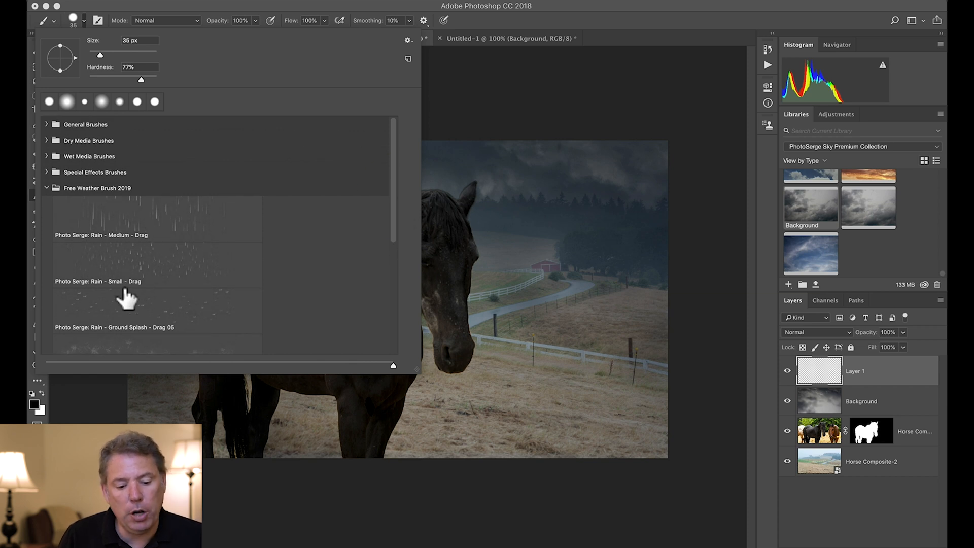
pyautogui.click(161, 273)
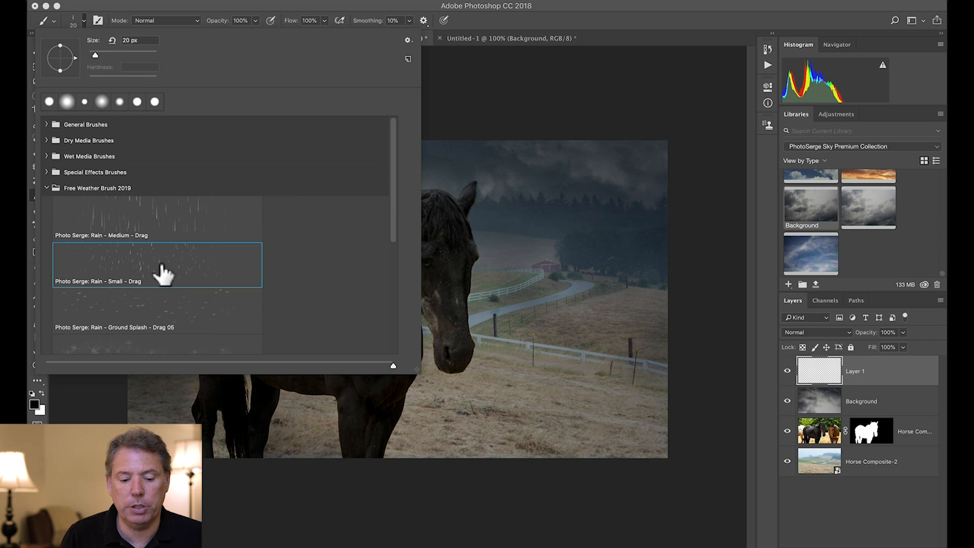
pyautogui.click(536, 100)
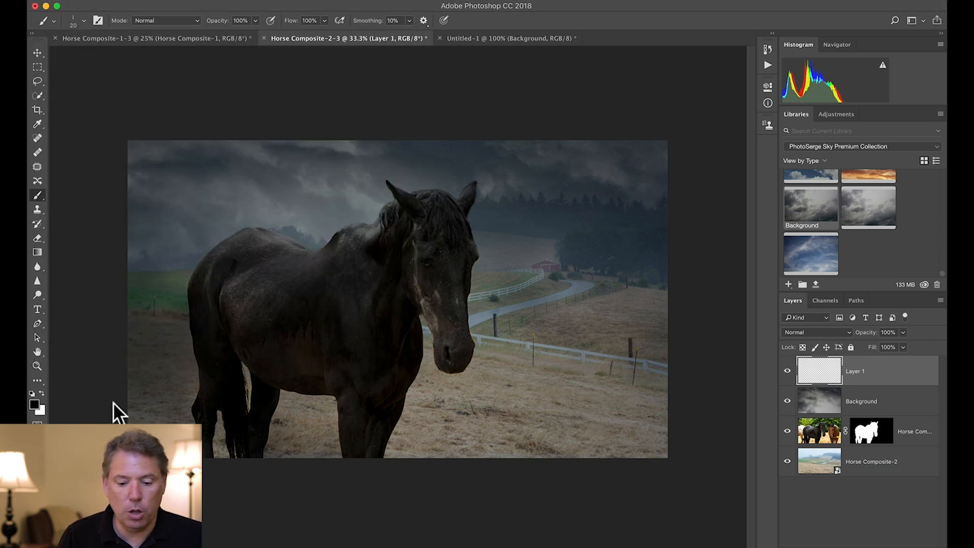
# Set the foreground color to the grayish blue 9fa1b8 for the rain
pyautogui.click(38, 409)
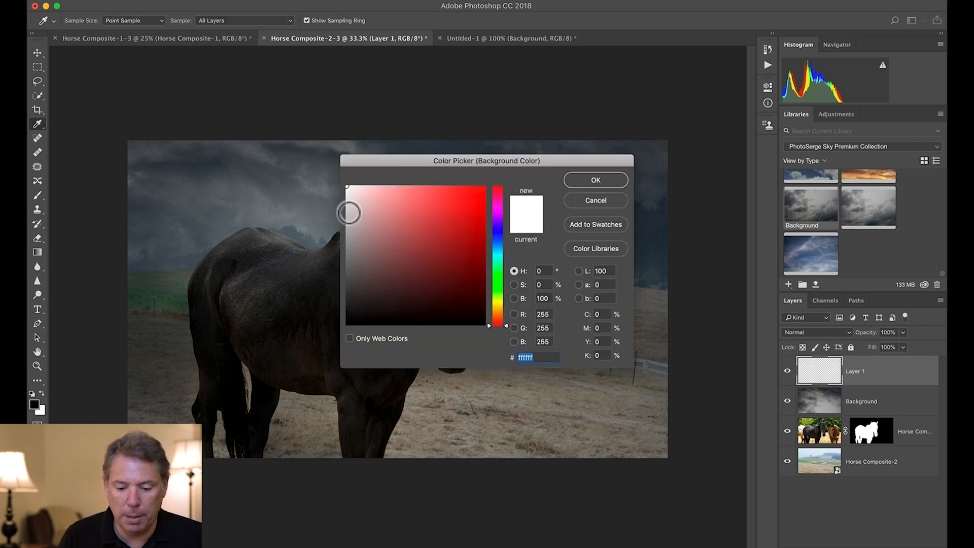
pyautogui.click(587, 181)
pyautogui.click(34, 404)
pyautogui.moveTo(344, 235)
pyautogui.mouseDown()
pyautogui.moveTo(358, 215)
pyautogui.moveTo(347, 248)
pyautogui.moveTo(358, 217)
pyautogui.moveTo(352, 247)
pyautogui.moveTo(363, 246)
pyautogui.moveTo(365, 224)
pyautogui.mouseUp()
pyautogui.click(497, 235)
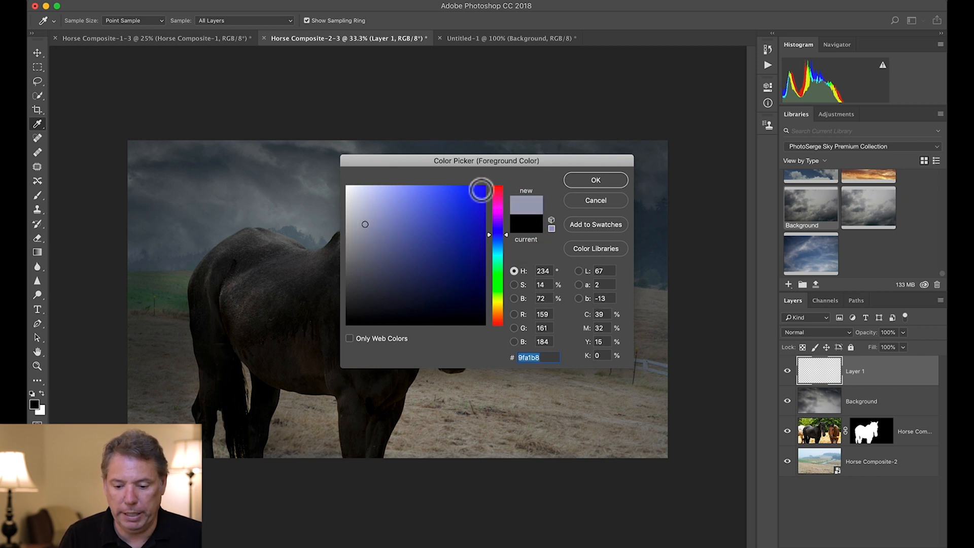
pyautogui.click(588, 180)
# Paint small raindrops on Layer 1 across the sky, the distant trees and the horse's head
pyautogui.press('b')
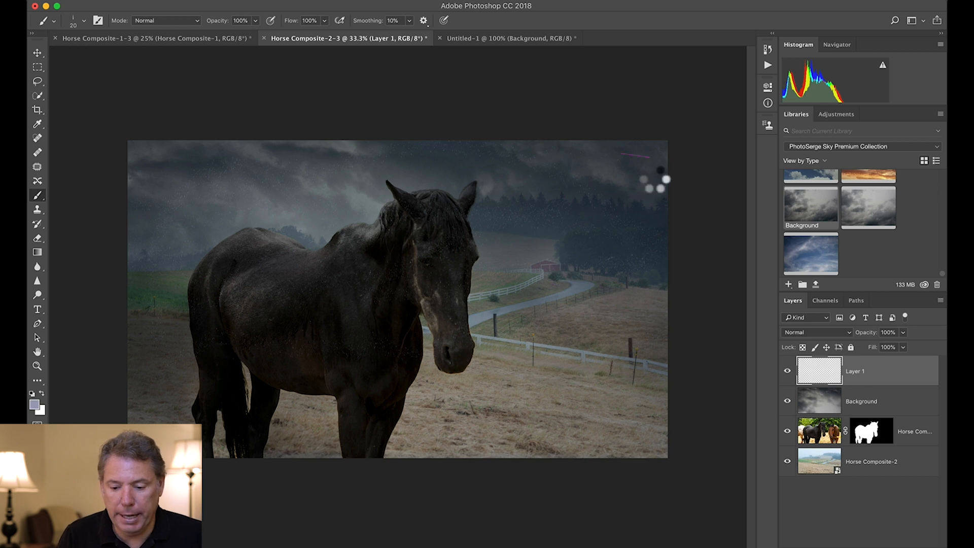
pyautogui.press('z')
pyautogui.click(365, 337)
pyautogui.click(487, 193)
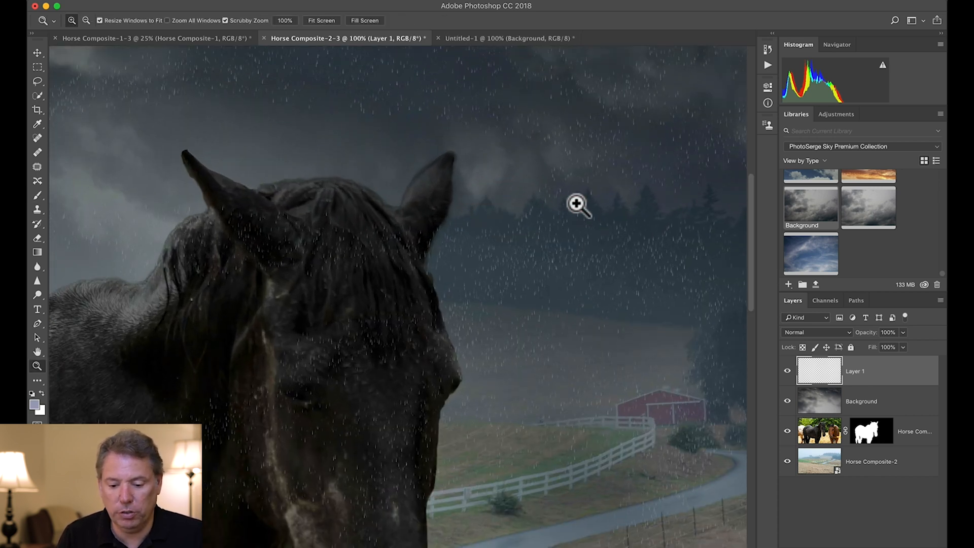
pyautogui.press('b')
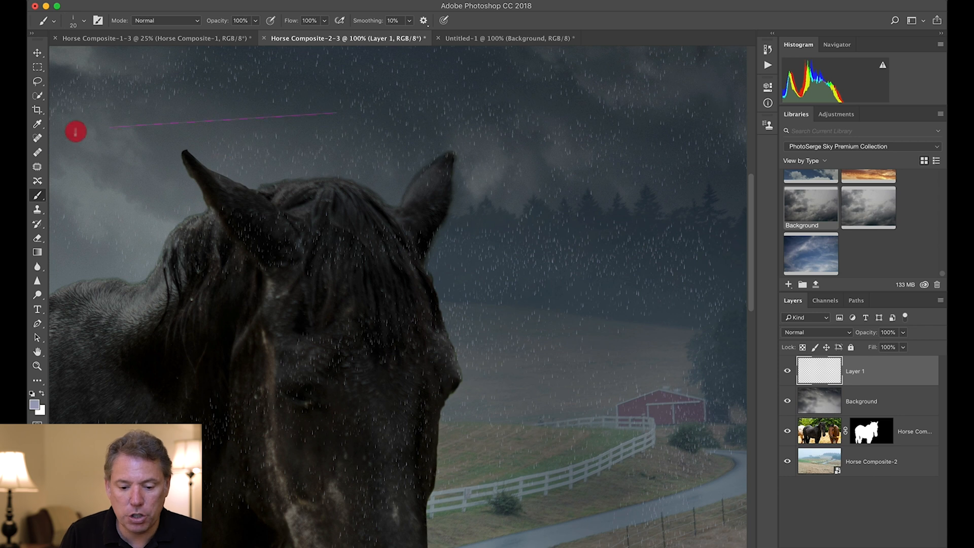
# Paint more small rain over the horse's body and hindquarters and the sky around them
pyautogui.moveTo(663, 404); pyautogui.dragTo(662, 169)
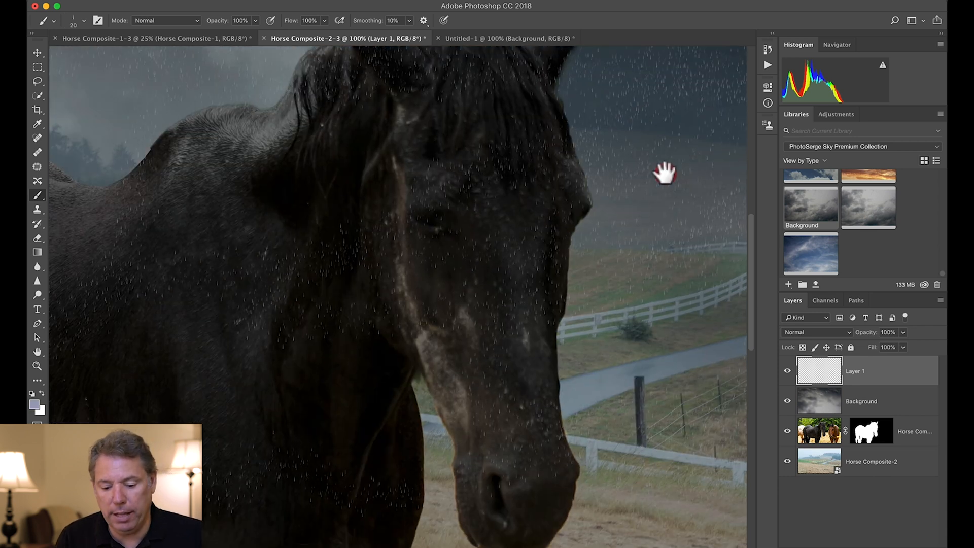
pyautogui.moveTo(540, 341); pyautogui.dragTo(304, 268)
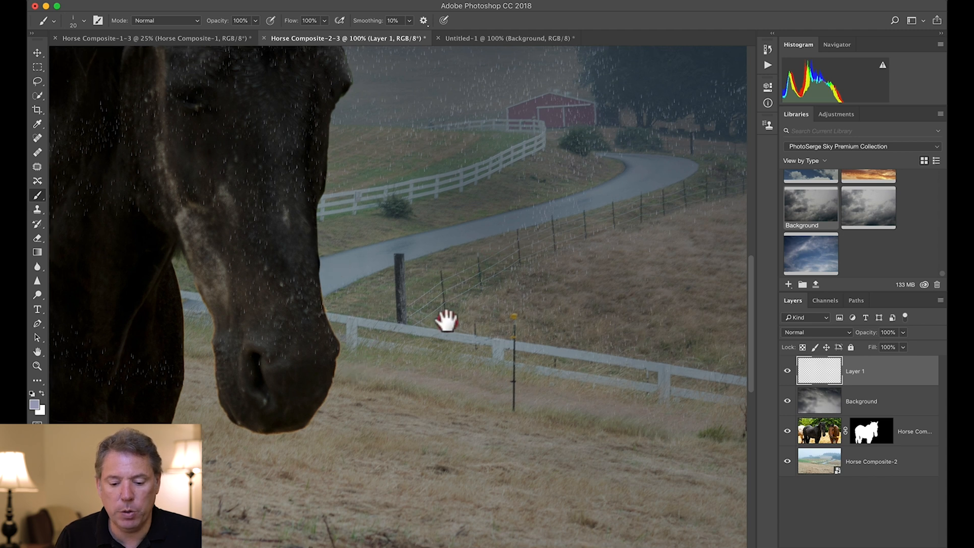
pyautogui.moveTo(330, 261); pyautogui.dragTo(746, 327)
pyautogui.moveTo(223, 395); pyautogui.dragTo(529, 462)
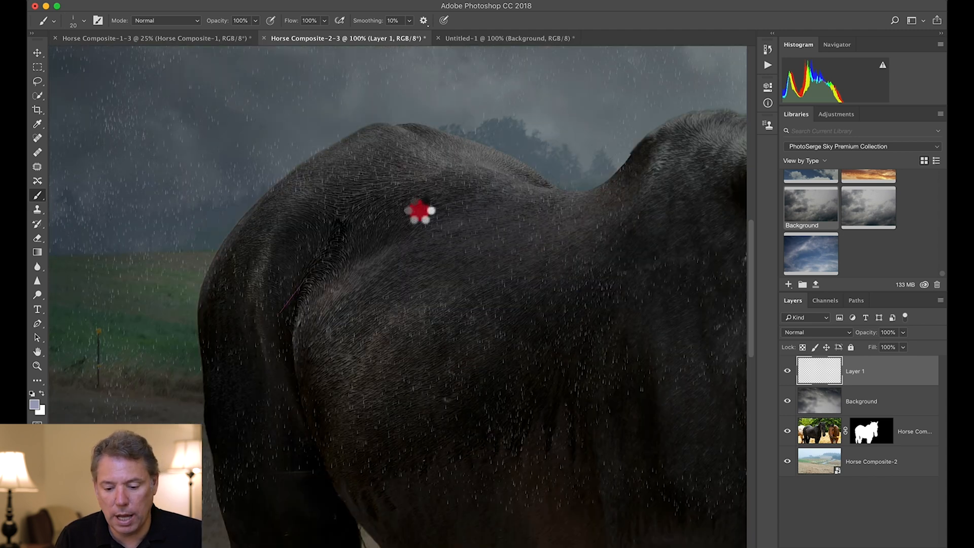
pyautogui.moveTo(550, 284); pyautogui.dragTo(231, 215)
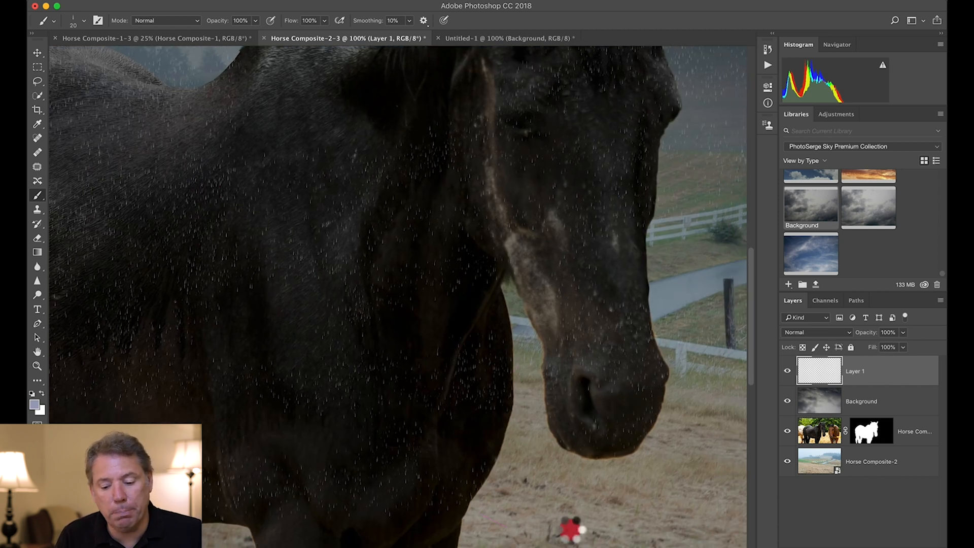
pyautogui.moveTo(264, 259); pyautogui.dragTo(489, 297)
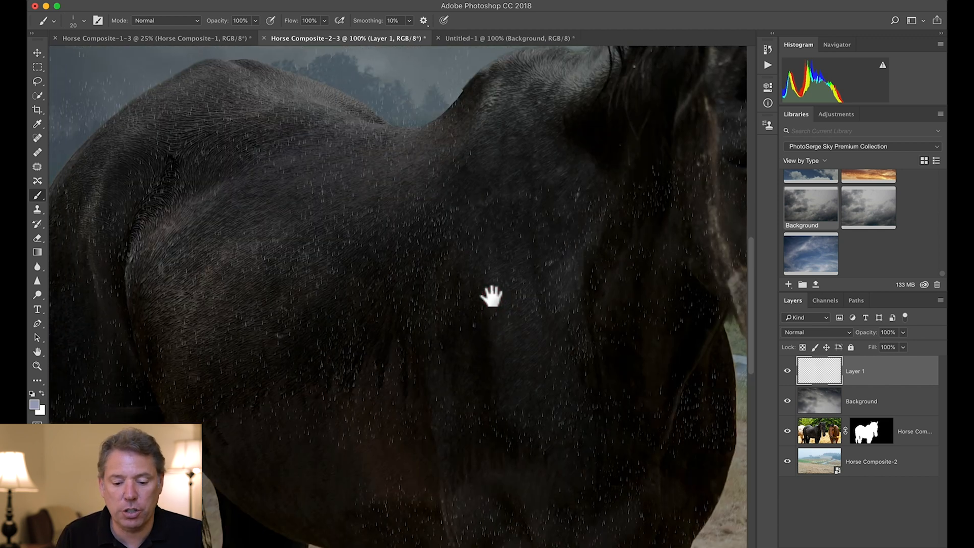
pyautogui.moveTo(391, 311); pyautogui.dragTo(449, 349)
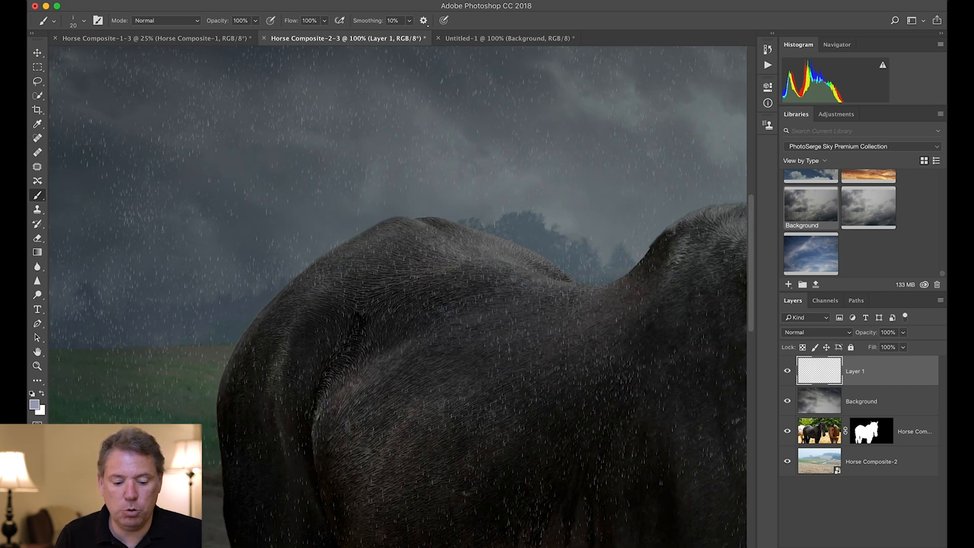
pyautogui.moveTo(676, 196); pyautogui.dragTo(335, 232)
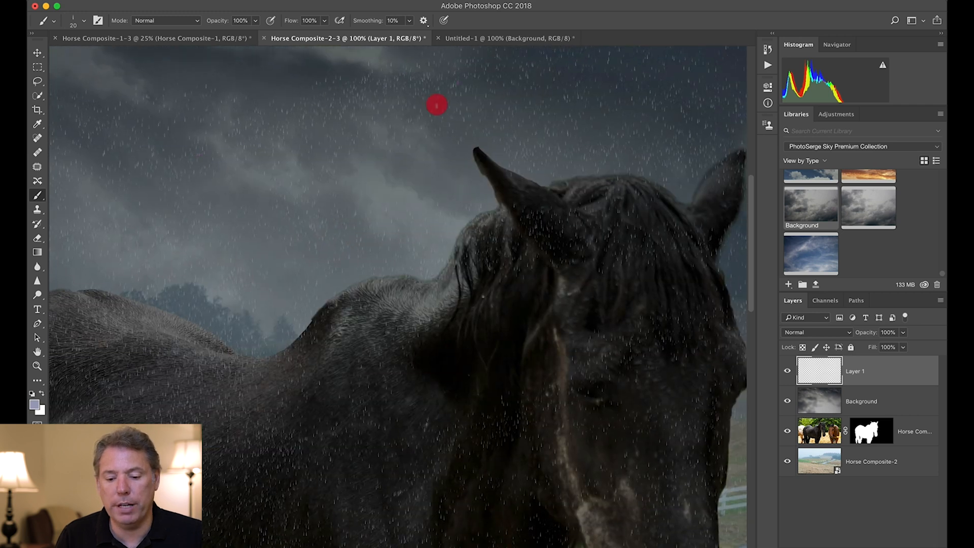
pyautogui.moveTo(556, 250); pyautogui.dragTo(216, 271)
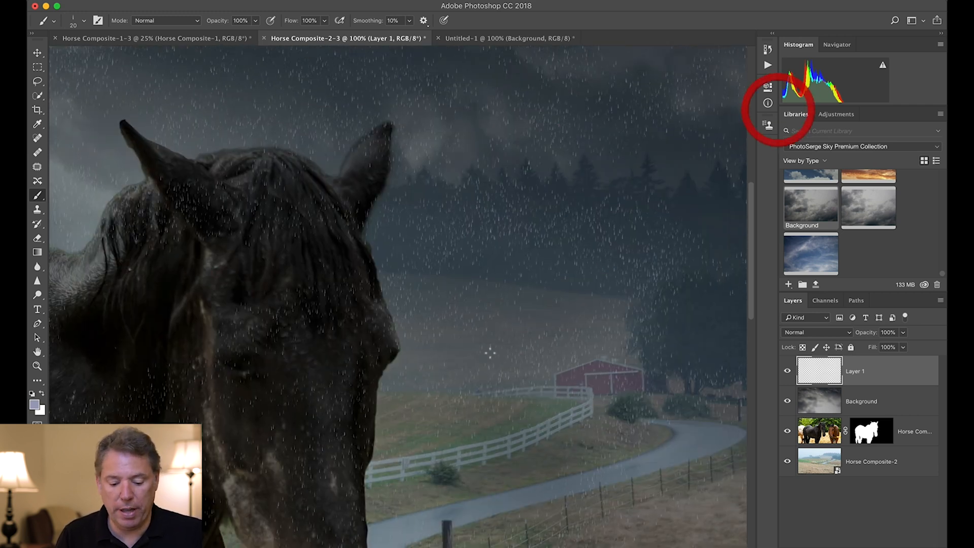
# Add a layer mask to the rain layer and fill it with the Clouds render filter
pyautogui.press('z')
pyautogui.keyDown('alt'); pyautogui.click(487, 326); pyautogui.keyUp('alt')
pyautogui.keyDown('alt'); pyautogui.click(487, 326); pyautogui.keyUp('alt')
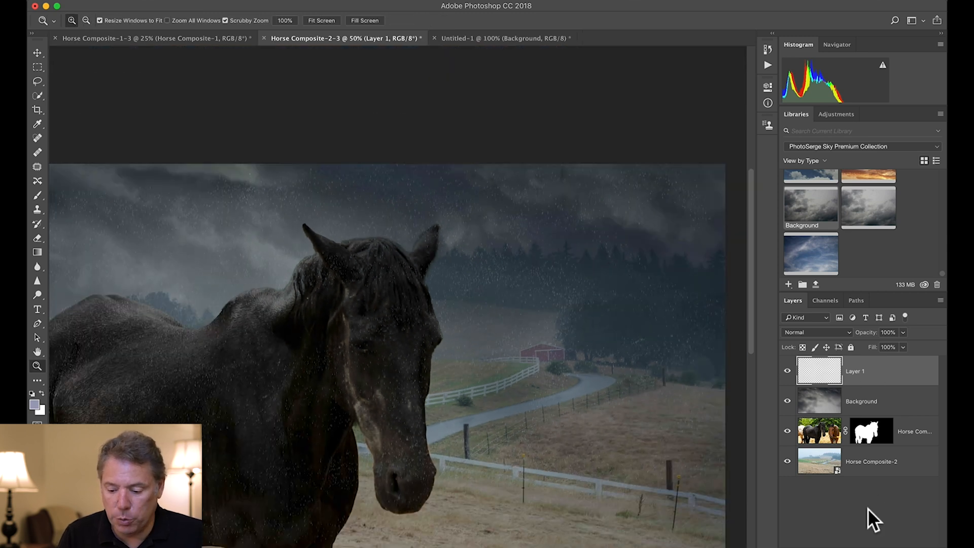
pyautogui.click(869, 546)
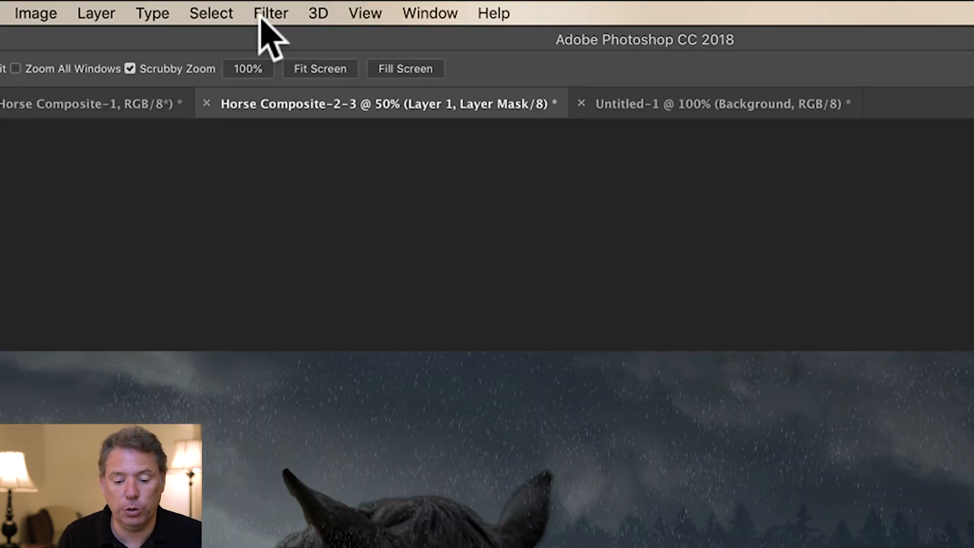
pyautogui.click(266, 14)
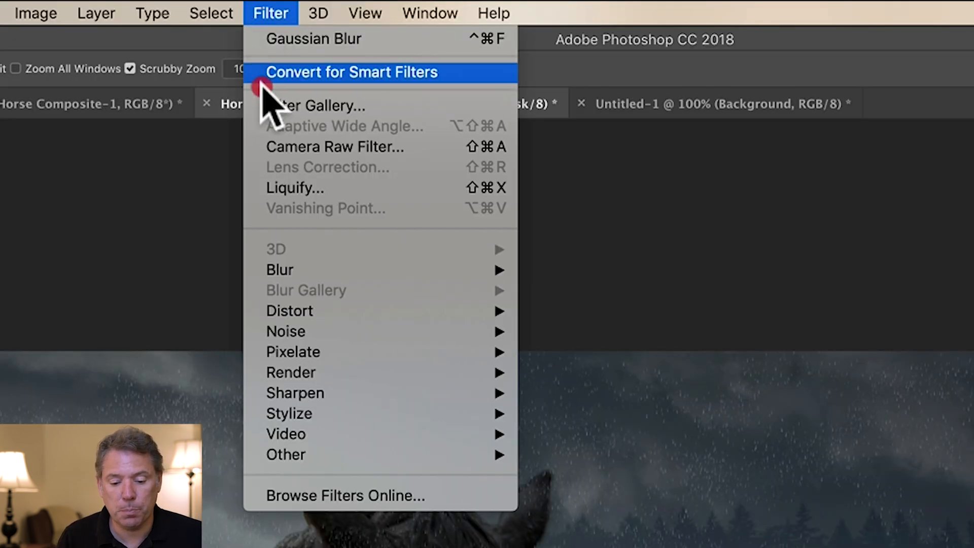
pyautogui.click(474, 376)
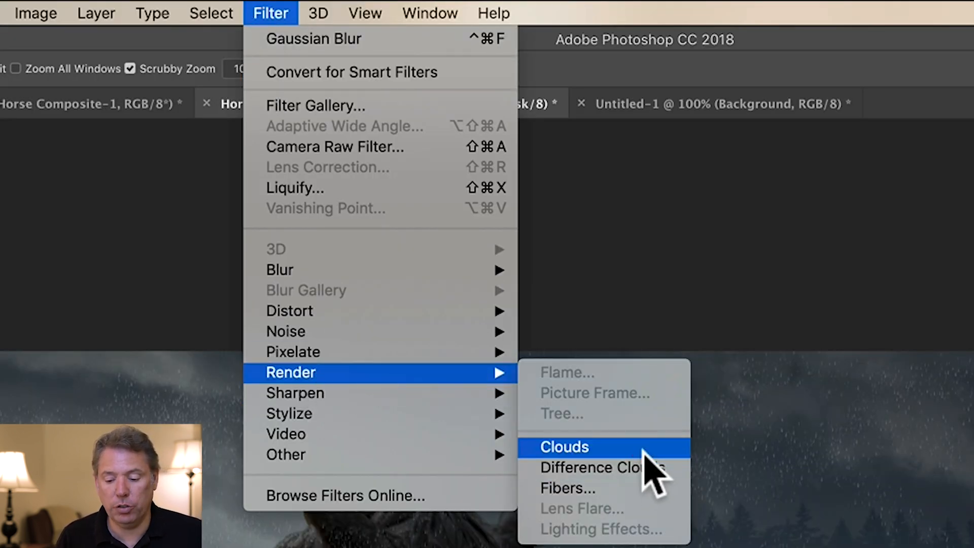
pyautogui.click(645, 448)
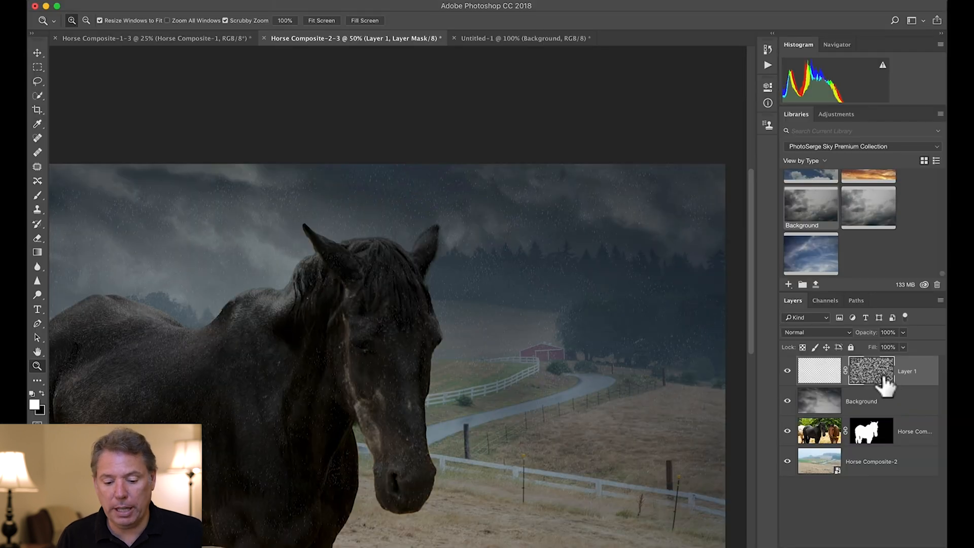
# Check up close how the cloud mask breaks up the rain, and rename the rain layer as Small Rain
pyautogui.click(547, 259)
pyautogui.click(533, 262)
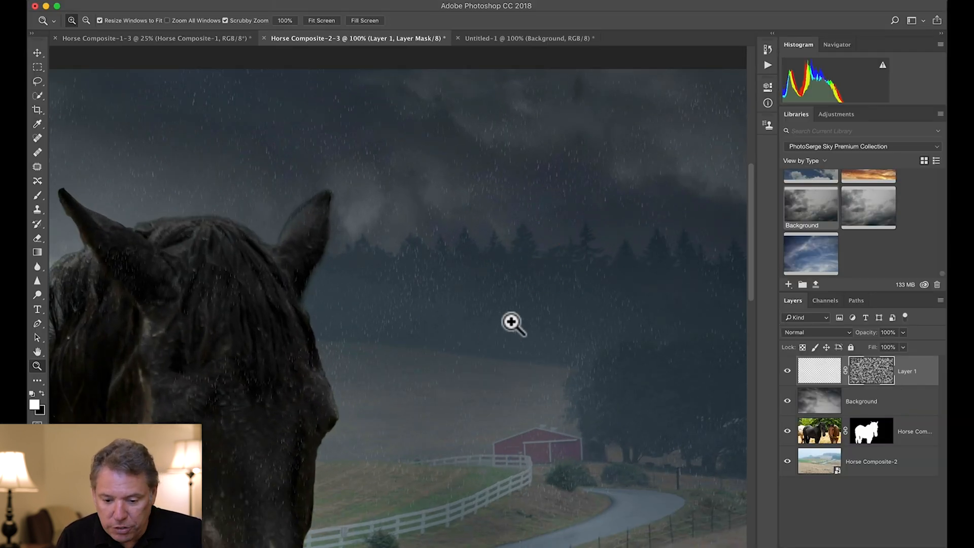
pyautogui.click(487, 278)
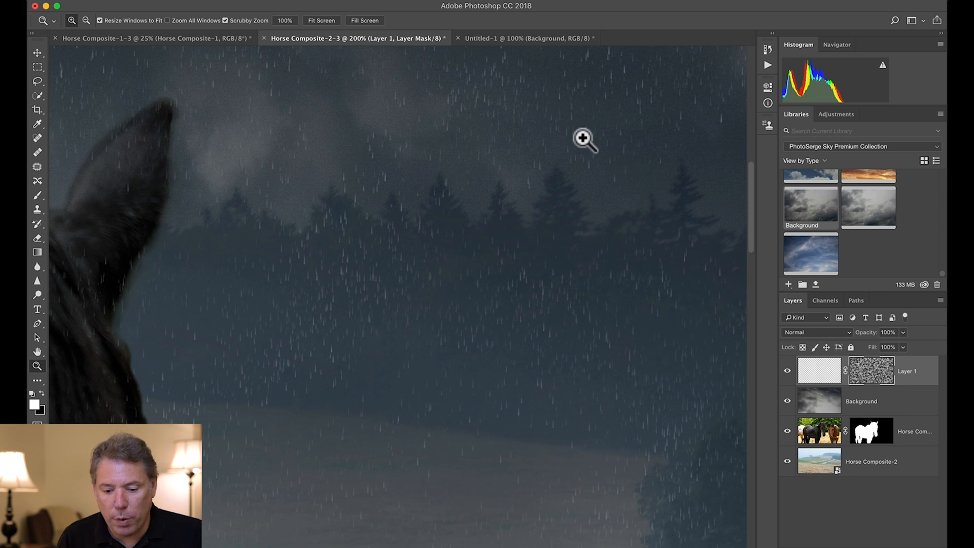
pyautogui.keyDown('alt'); pyautogui.click(367, 316); pyautogui.keyUp('alt')
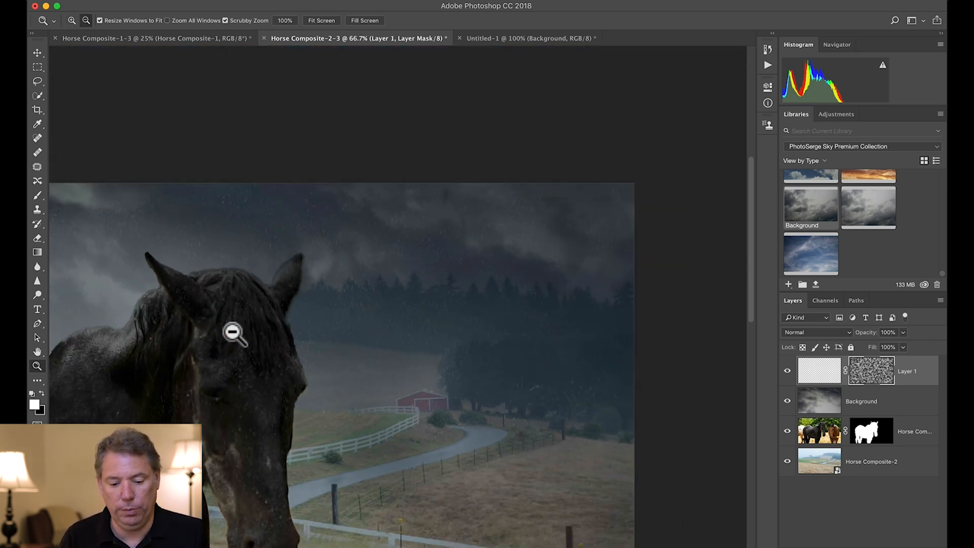
pyautogui.doubleClick(908, 370)
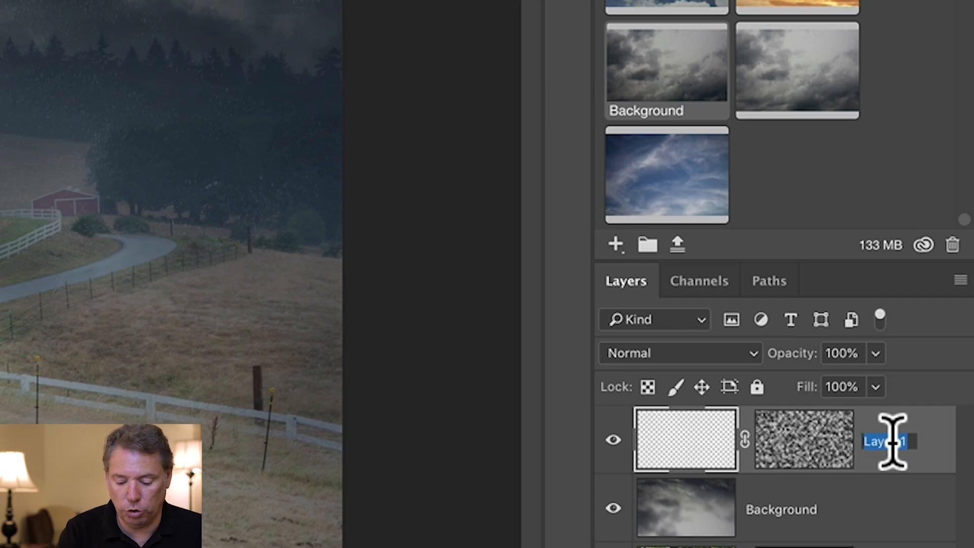
pyautogui.write('Small Rain')
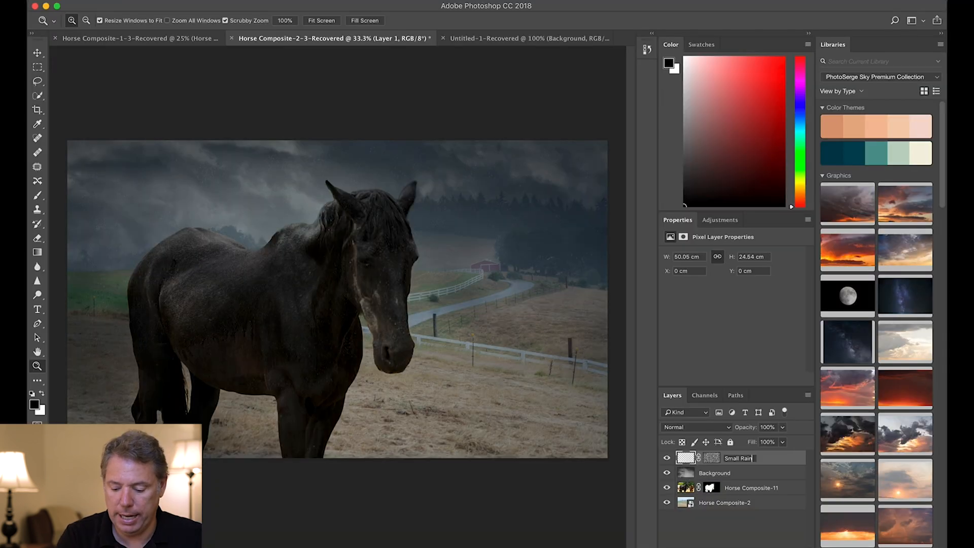
pyautogui.press('Return')
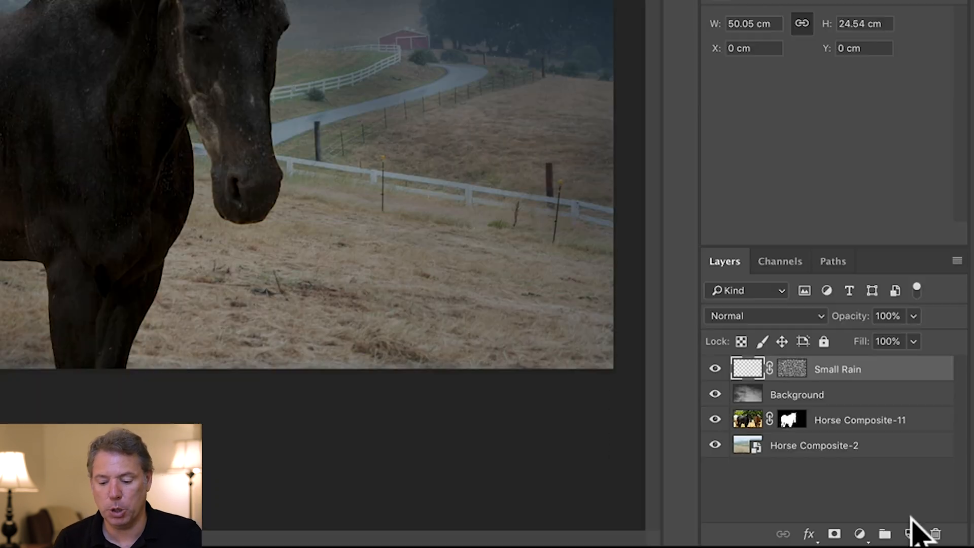
# Add a new layer above Small Rain and name it Middle rain
pyautogui.click(780, 546)
pyautogui.doubleClick(783, 369)
pyautogui.write('Middle rain')
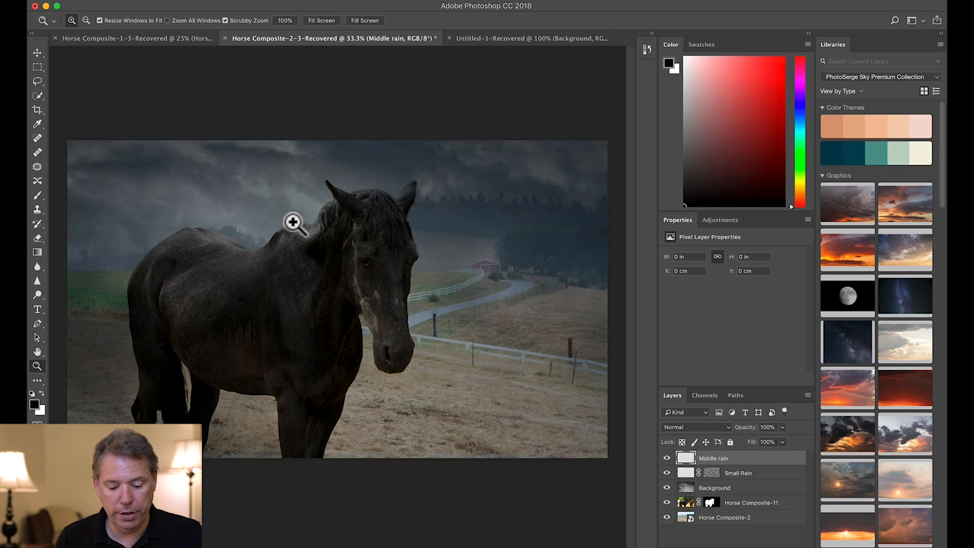
pyautogui.click(294, 221)
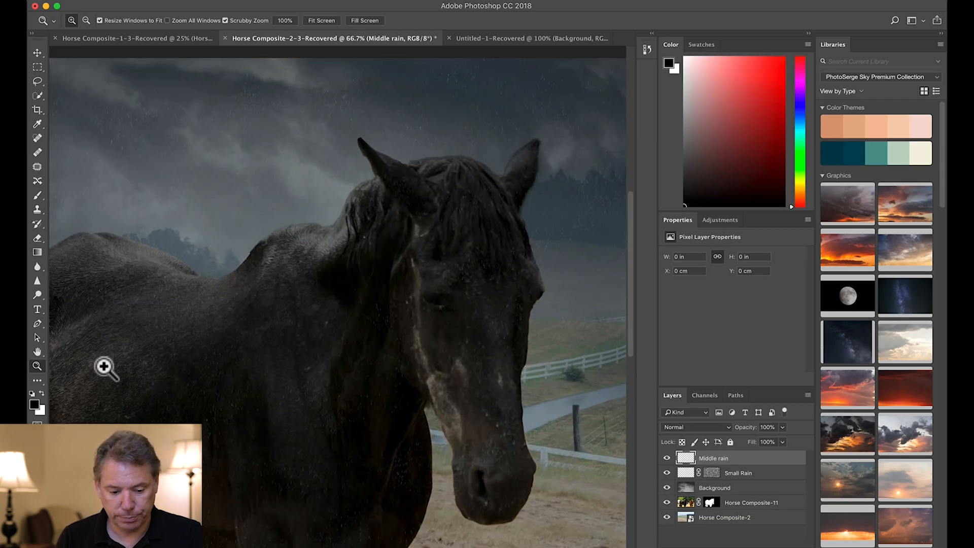
# Set the foreground colour to a light neutral gray for the rain on the Middle rain layer
pyautogui.click(34, 404)
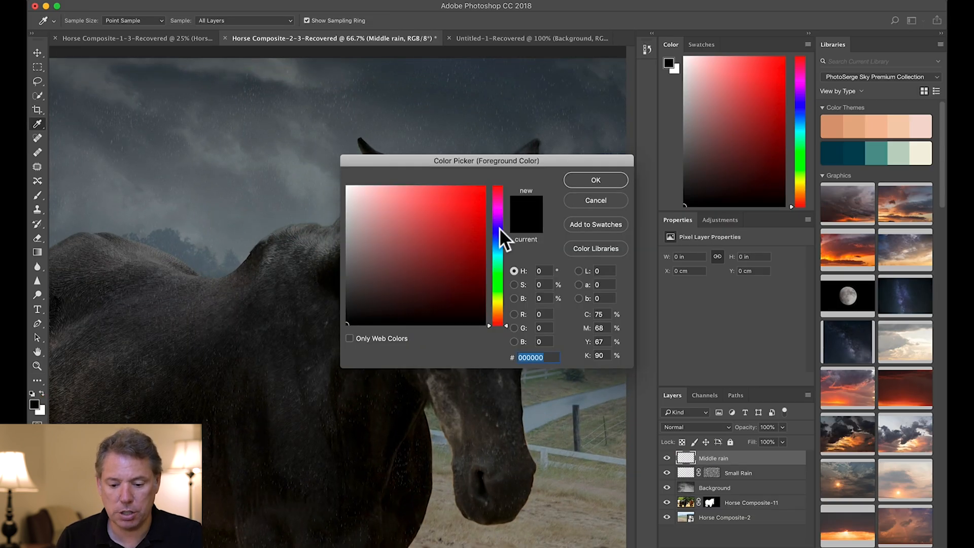
pyautogui.click(489, 230)
pyautogui.moveTo(354, 211)
pyautogui.mouseDown()
pyautogui.moveTo(346, 241)
pyautogui.moveTo(346, 229)
pyautogui.mouseUp()
pyautogui.click(596, 181)
pyautogui.press('z')
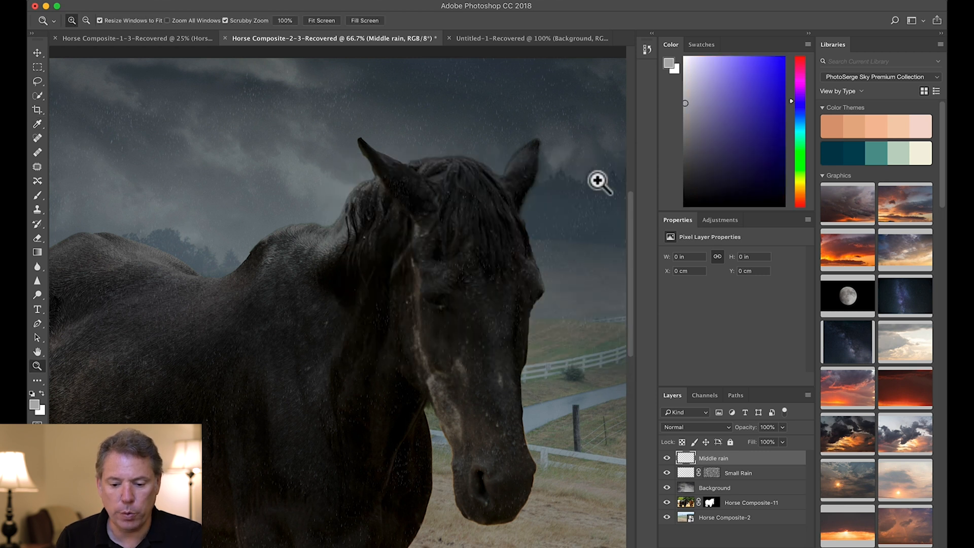
# Choose the brush for medium-sized rain from the Free Weather Brush 2019 set
pyautogui.press('b')
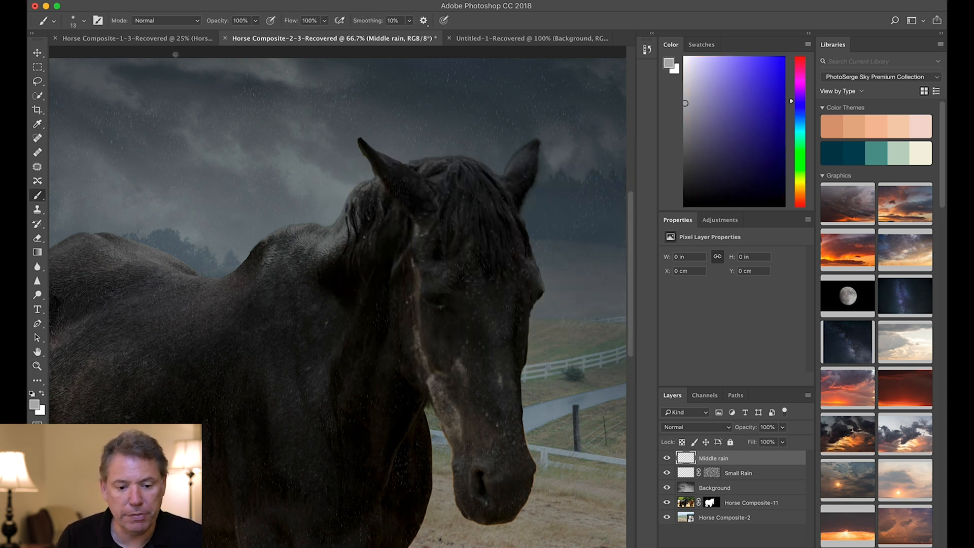
pyautogui.click(85, 21)
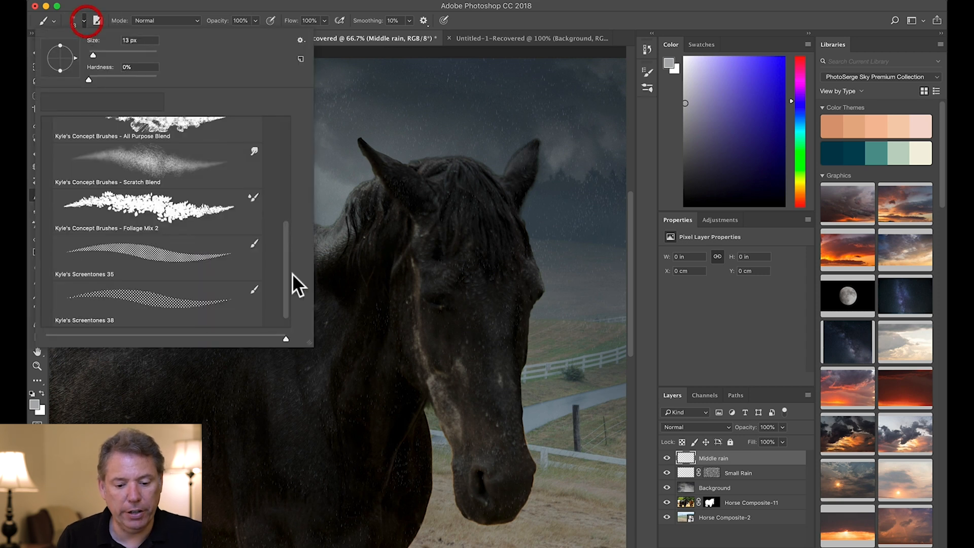
pyautogui.moveTo(288, 233); pyautogui.dragTo(285, 324)
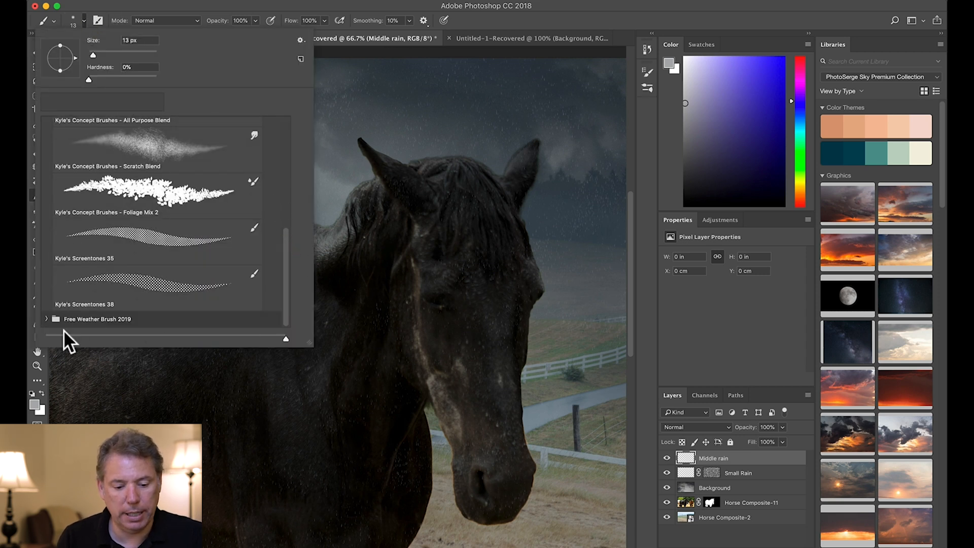
pyautogui.click(46, 319)
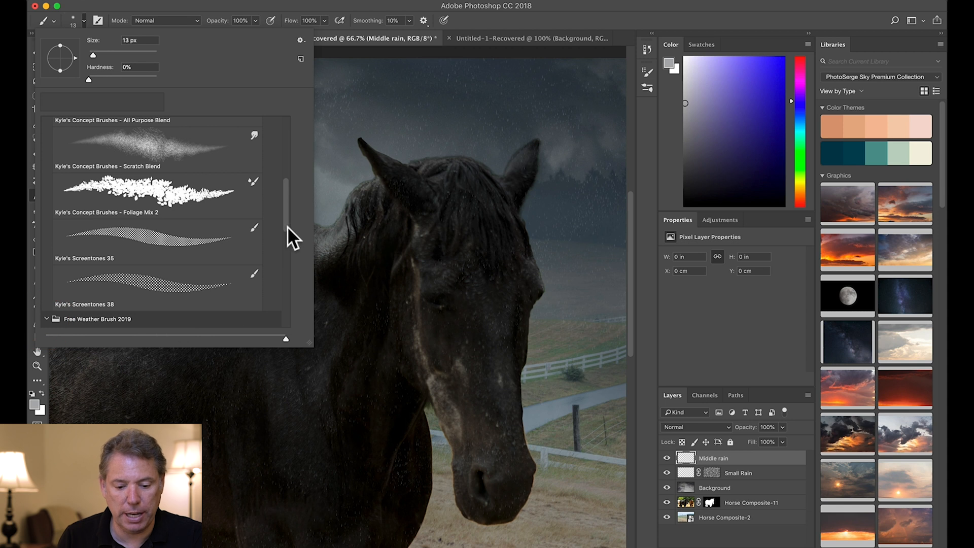
pyautogui.moveTo(287, 226); pyautogui.dragTo(289, 330)
pyautogui.moveTo(290, 273); pyautogui.dragTo(296, 224)
pyautogui.click(161, 231)
# Paint medium rain across the stormy sky and over the horse's head, neck and chest
pyautogui.moveTo(495, 138)
pyautogui.mouseDown()
pyautogui.moveTo(423, 133)
pyautogui.moveTo(86, 154)
pyautogui.moveTo(119, 195)
pyautogui.mouseUp()
pyautogui.press('z')
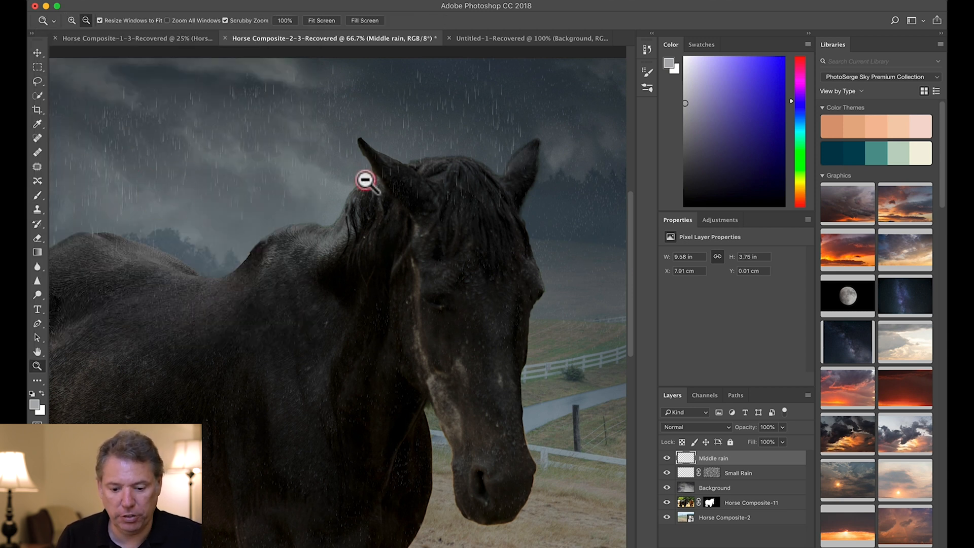
pyautogui.keyDown('alt'); pyautogui.click(365, 180); pyautogui.keyUp('alt')
pyautogui.click(456, 293)
pyautogui.press('b')
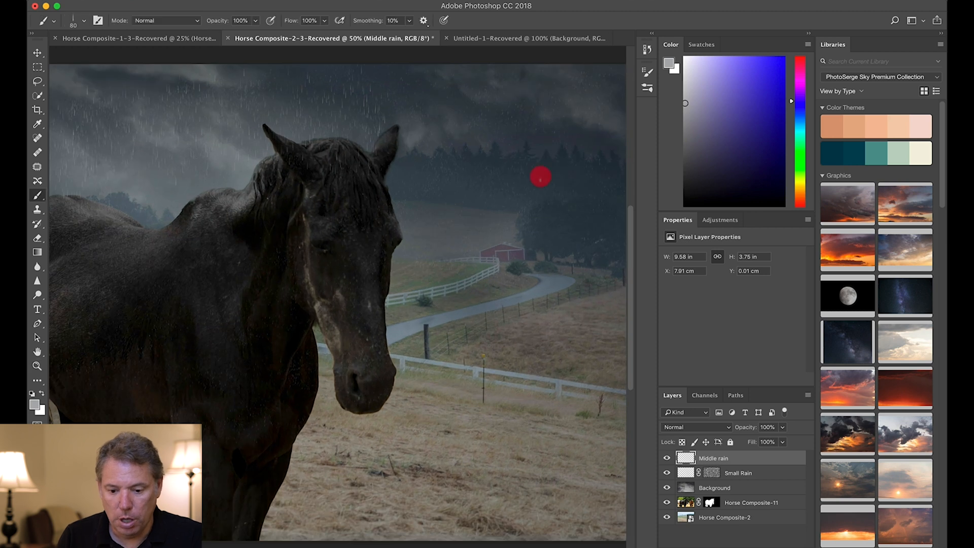
pyautogui.moveTo(398, 129)
pyautogui.mouseDown()
pyautogui.moveTo(529, 399)
pyautogui.moveTo(323, 442)
pyautogui.mouseUp()
pyautogui.press('space')
pyautogui.moveTo(366, 391); pyautogui.dragTo(525, 384)
pyautogui.moveTo(90, 77)
pyautogui.mouseDown()
pyautogui.moveTo(52, 318)
pyautogui.moveTo(297, 468)
pyautogui.moveTo(484, 472)
pyautogui.moveTo(508, 401)
pyautogui.moveTo(269, 368)
pyautogui.moveTo(610, 322)
pyautogui.mouseUp()
# Extend the medium rain over the dark trees, the barn and the field beside the horse's head
pyautogui.press('space')
pyautogui.moveTo(533, 388); pyautogui.dragTo(258, 321)
pyautogui.moveTo(264, 192)
pyautogui.mouseDown()
pyautogui.moveTo(476, 254)
pyautogui.moveTo(388, 151)
pyautogui.moveTo(460, 214)
pyautogui.moveTo(582, 277)
pyautogui.mouseUp()
pyautogui.press('space')
pyautogui.moveTo(348, 190); pyautogui.dragTo(419, 157)
pyautogui.moveTo(307, 300); pyautogui.dragTo(259, 269)
# Paint more medium rain over the horse's back and hindquarters and the sky above them
pyautogui.press('space')
pyautogui.moveTo(259, 262); pyautogui.dragTo(505, 295)
pyautogui.moveTo(351, 234); pyautogui.dragTo(270, 290)
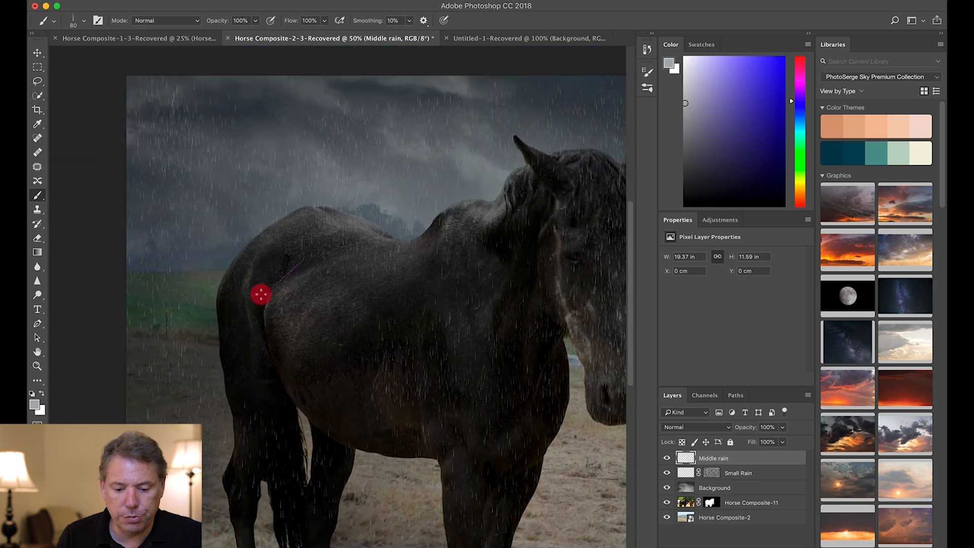
pyautogui.moveTo(247, 147)
pyautogui.mouseDown()
pyautogui.moveTo(281, 104)
pyautogui.moveTo(419, 97)
pyautogui.moveTo(600, 127)
pyautogui.mouseUp()
pyautogui.press('space')
pyautogui.moveTo(374, 235)
pyautogui.mouseDown()
pyautogui.moveTo(161, 195)
pyautogui.moveTo(181, 197)
pyautogui.mouseUp()
pyautogui.press('space')
pyautogui.moveTo(517, 336); pyautogui.dragTo(364, 374)
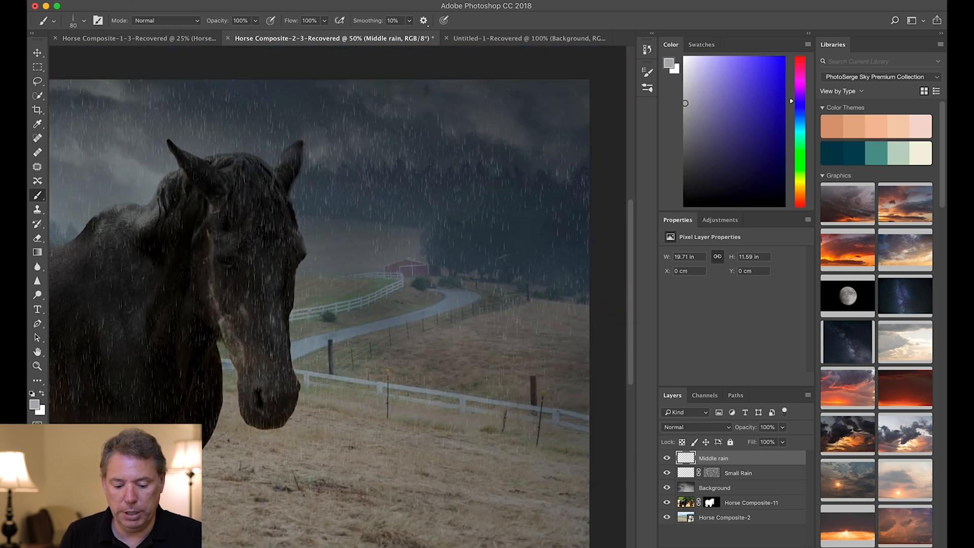
# Add a layer mask to the Middle rain layer and fill it with the Difference Clouds render filter
pyautogui.press('z')
pyautogui.moveTo(425, 280); pyautogui.dragTo(376, 319)
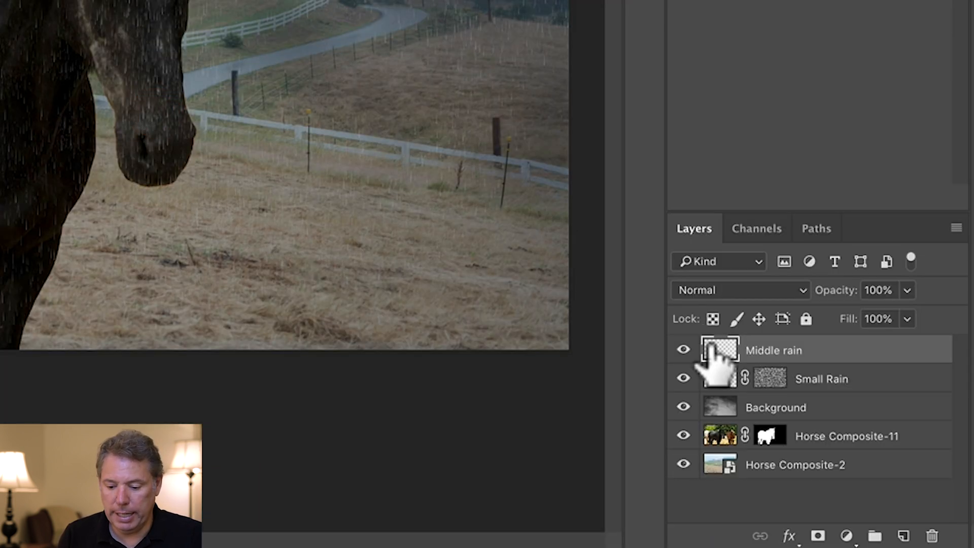
pyautogui.click(818, 535)
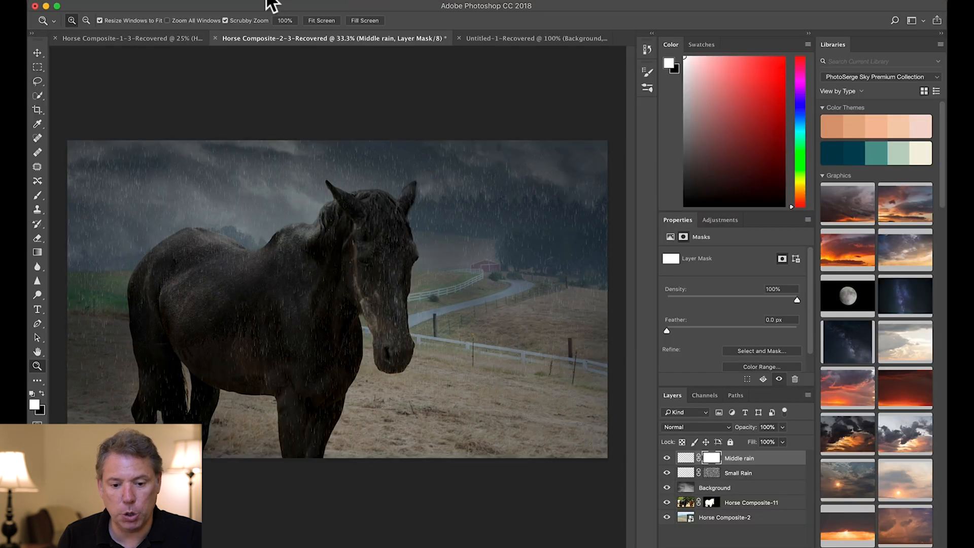
pyautogui.click(296, 0)
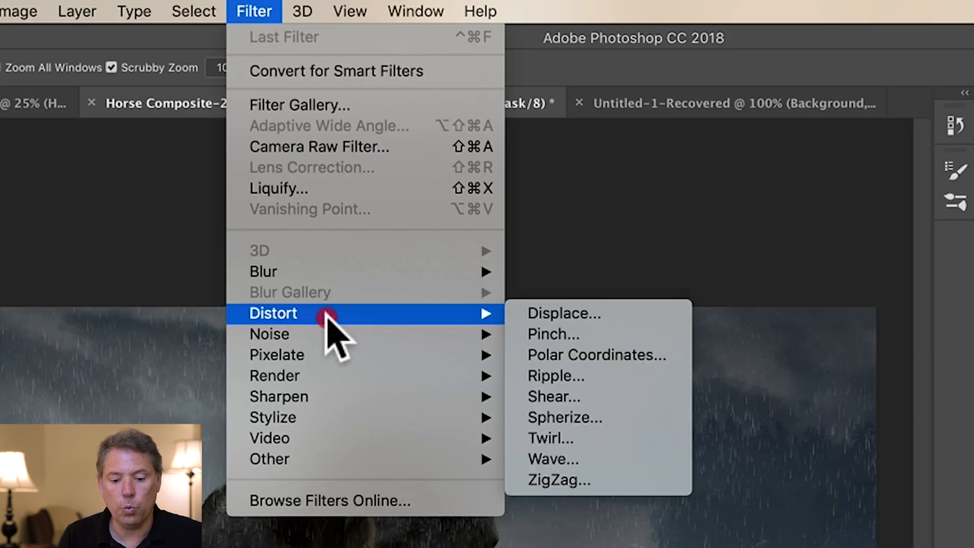
pyautogui.moveTo(334, 176)
pyautogui.click(584, 472)
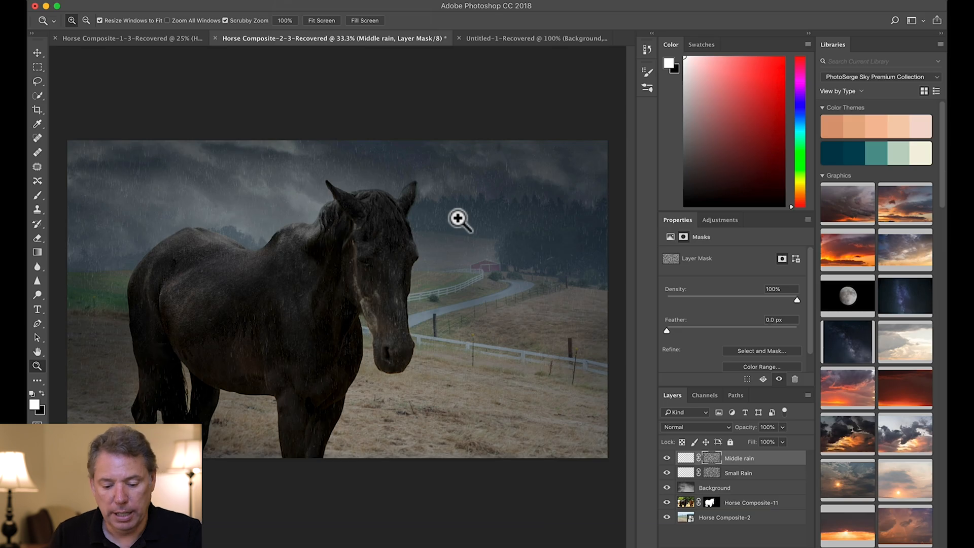
# Examine up close and from a distance how the cloud mask breaks up the medium rain over the horse and sky
pyautogui.click(391, 261)
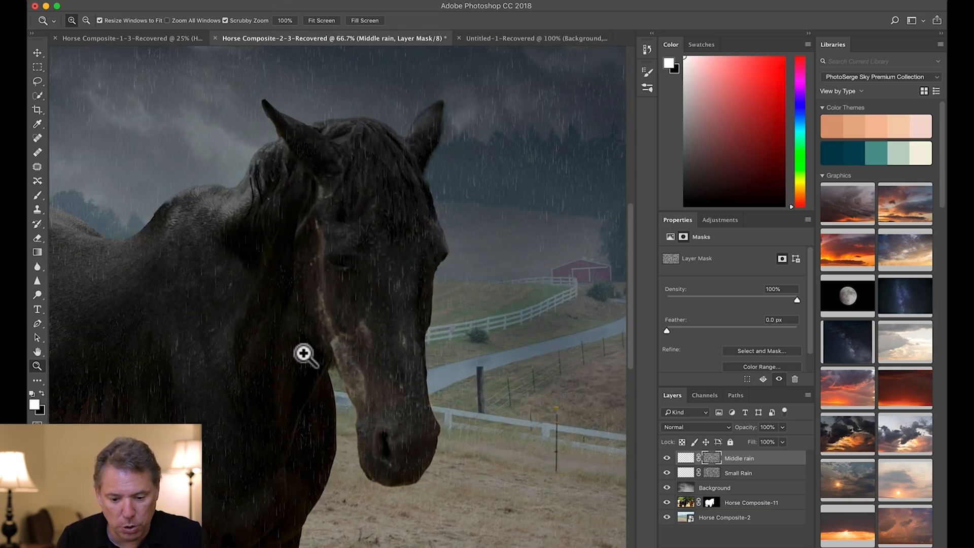
pyautogui.keyDown('alt'); pyautogui.click(347, 223); pyautogui.keyUp('alt')
pyautogui.click(268, 287)
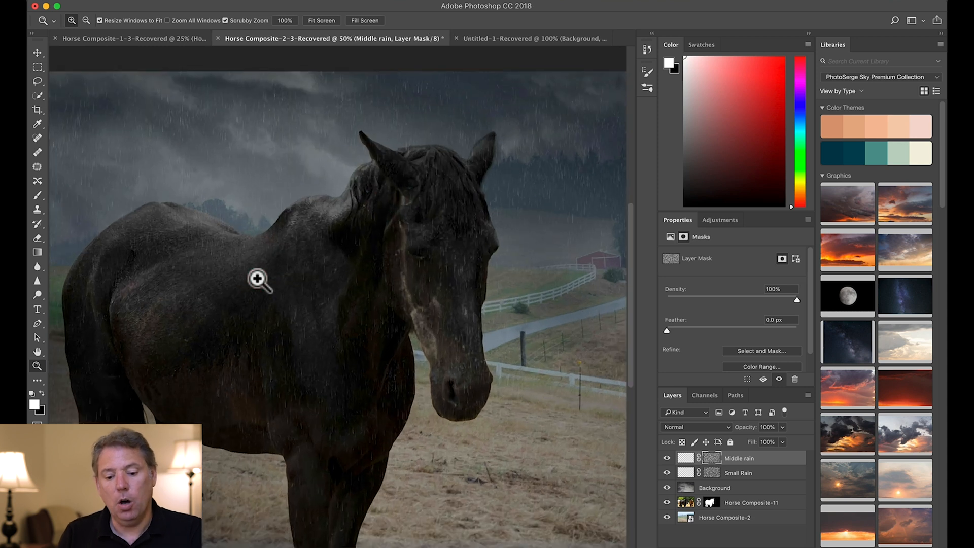
pyautogui.keyDown('alt'); pyautogui.click(259, 280); pyautogui.keyUp('alt')
pyautogui.click(389, 329)
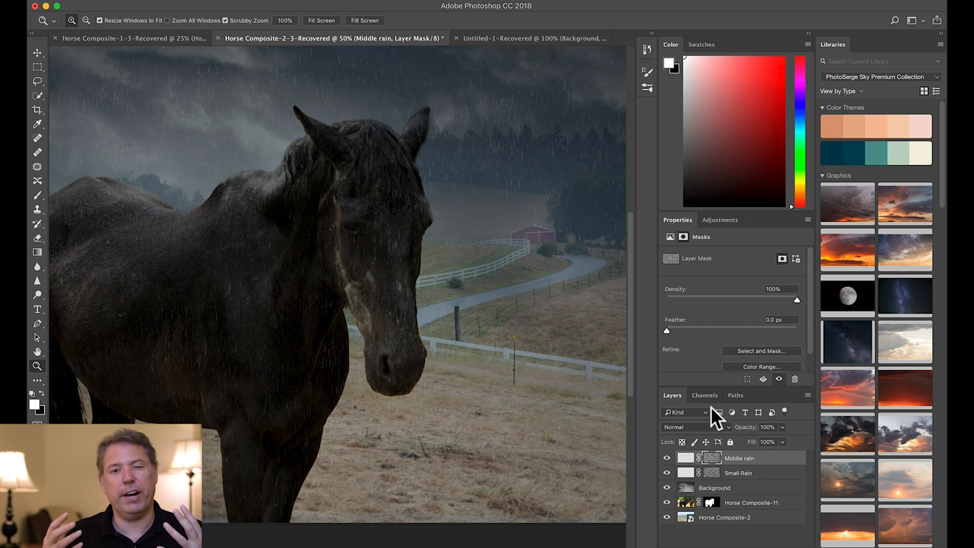
pyautogui.keyDown('alt'); pyautogui.click(494, 318); pyautogui.keyUp('alt')
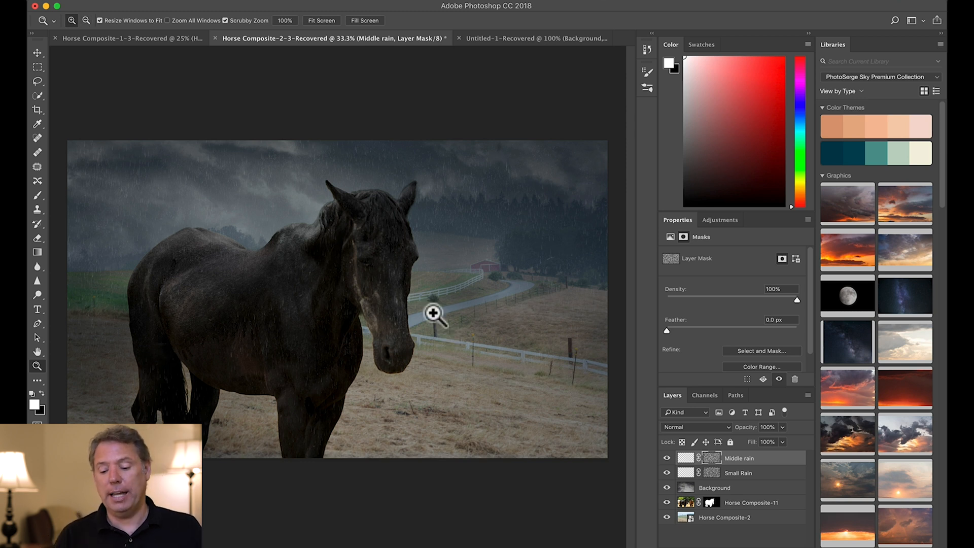
# Stamp all visible layers into a new layer above Middle rain and convert it to a smart object
pyautogui.click(686, 457)
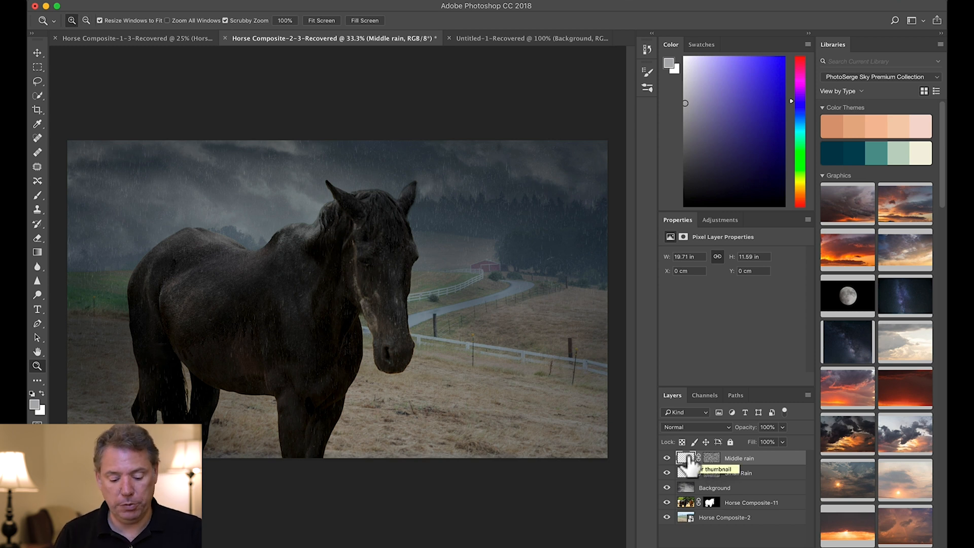
pyautogui.moveTo(689, 460); pyautogui.dragTo(691, 458)
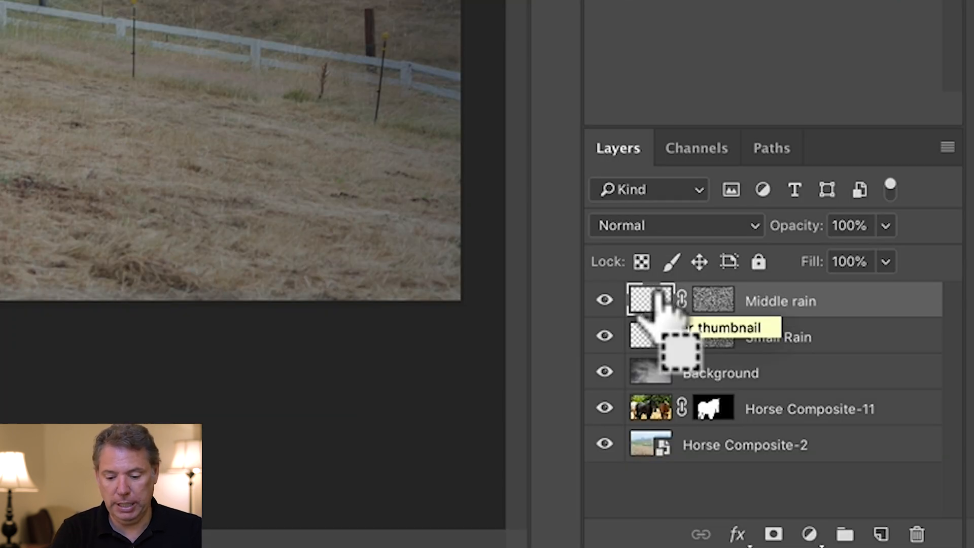
pyautogui.moveTo(659, 300); pyautogui.dragTo(661, 303)
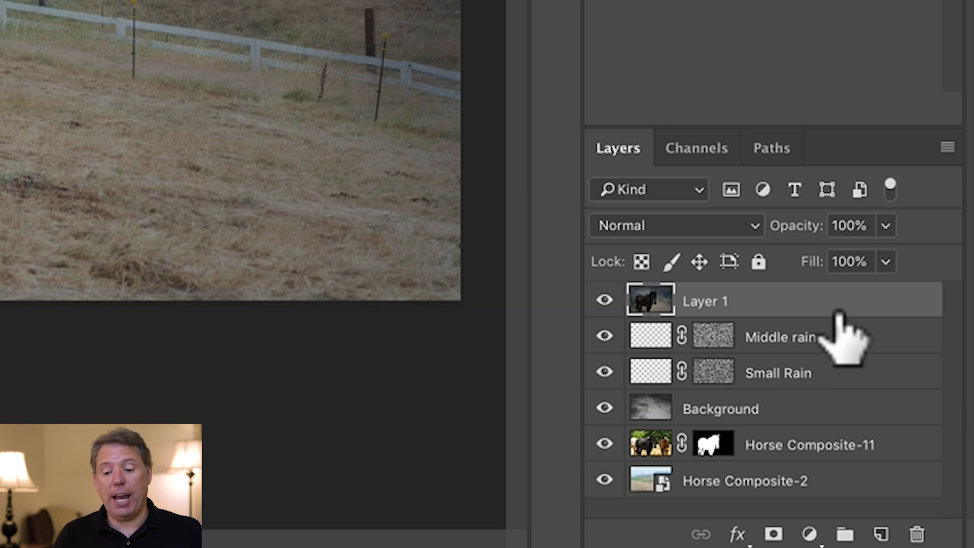
pyautogui.rightClick(878, 304)
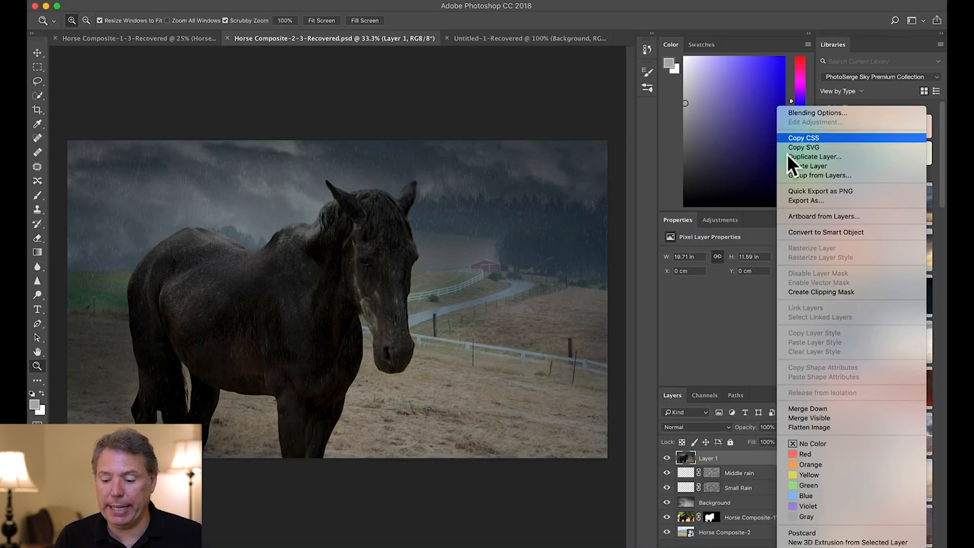
pyautogui.click(808, 233)
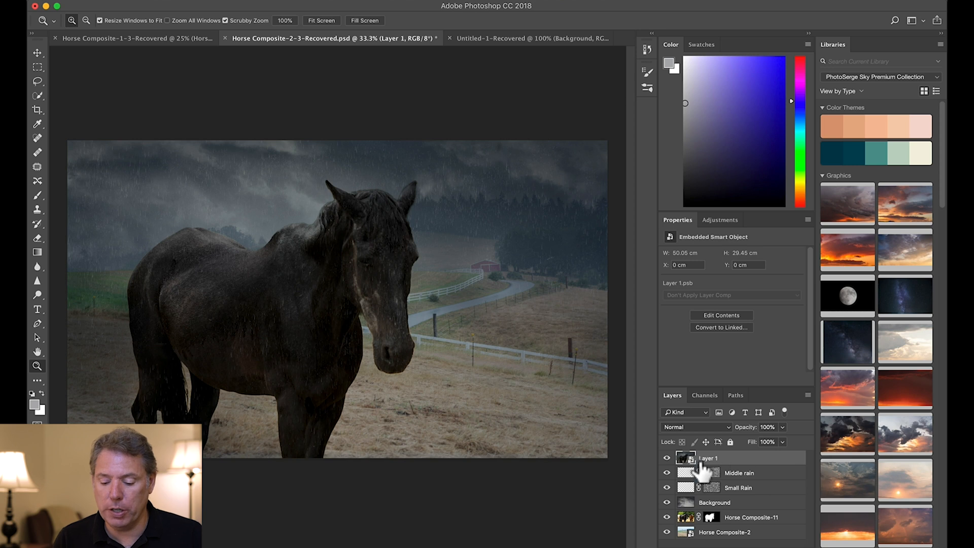
# Apply the Camera Raw Filter to the merged smart object and convert the image to grayscale
pyautogui.click(413, 13)
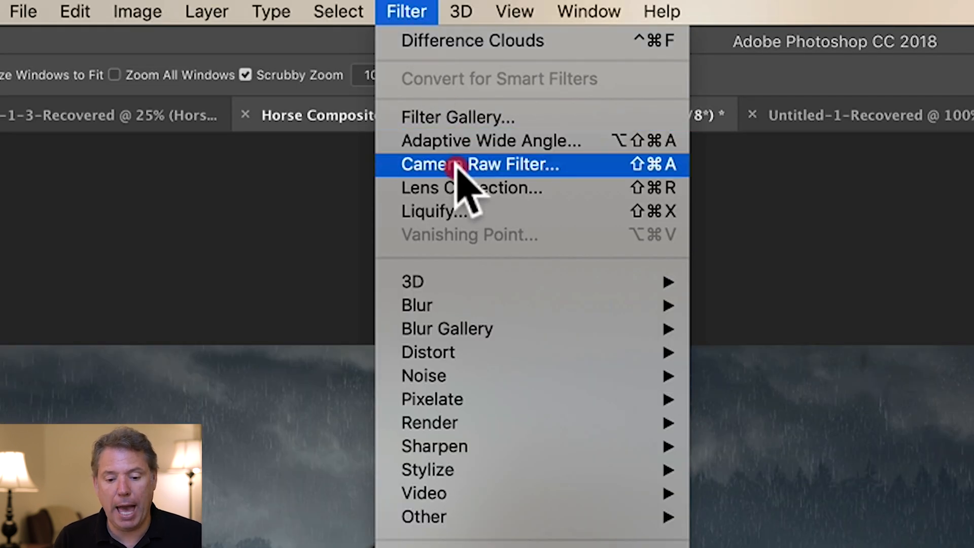
pyautogui.click(458, 165)
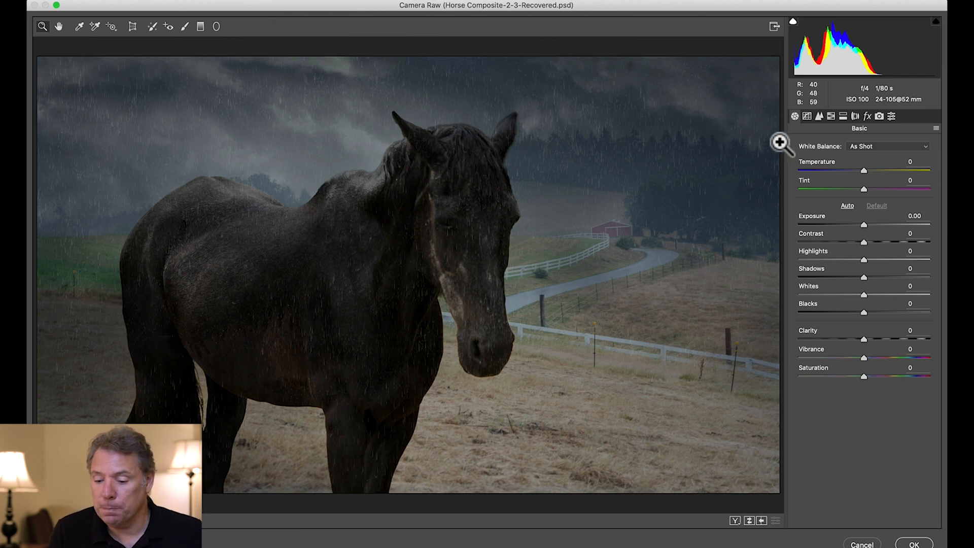
pyautogui.click(831, 116)
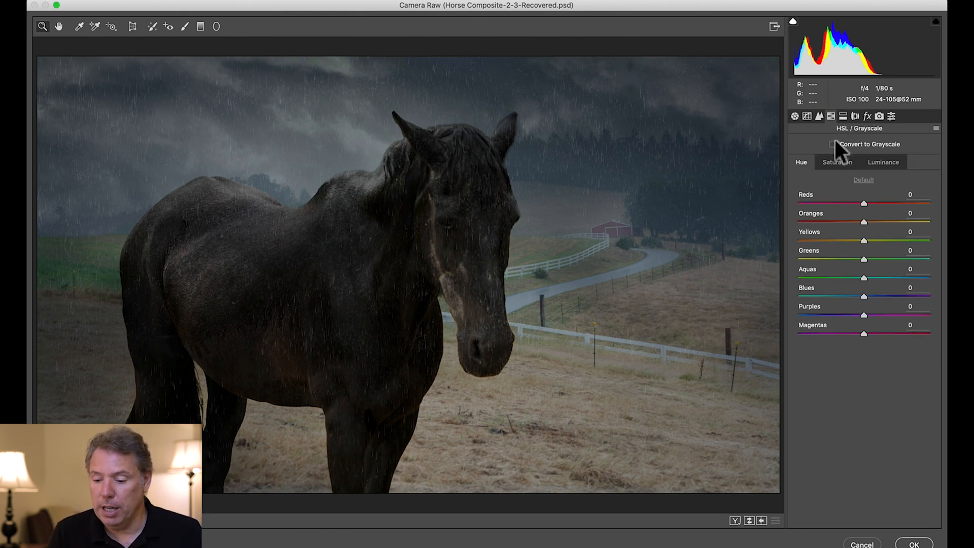
pyautogui.click(871, 146)
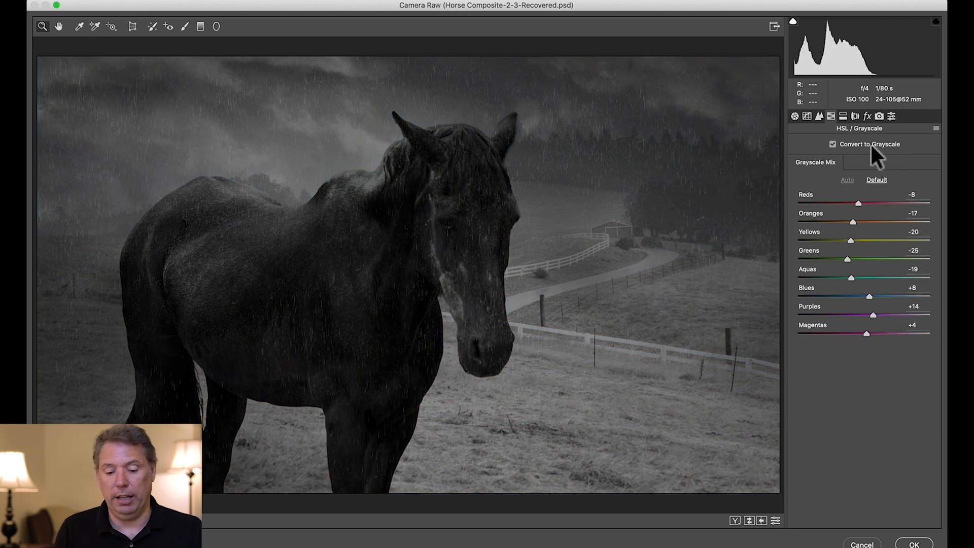
# Adjust the grayscale mix by setting Reds to -11 and Oranges to -37, fine-tuning Yellows, and lowering Blues
pyautogui.moveTo(854, 204); pyautogui.dragTo(836, 224)
pyautogui.click(836, 224)
pyautogui.click(836, 223)
pyautogui.moveTo(840, 223); pyautogui.dragTo(851, 241)
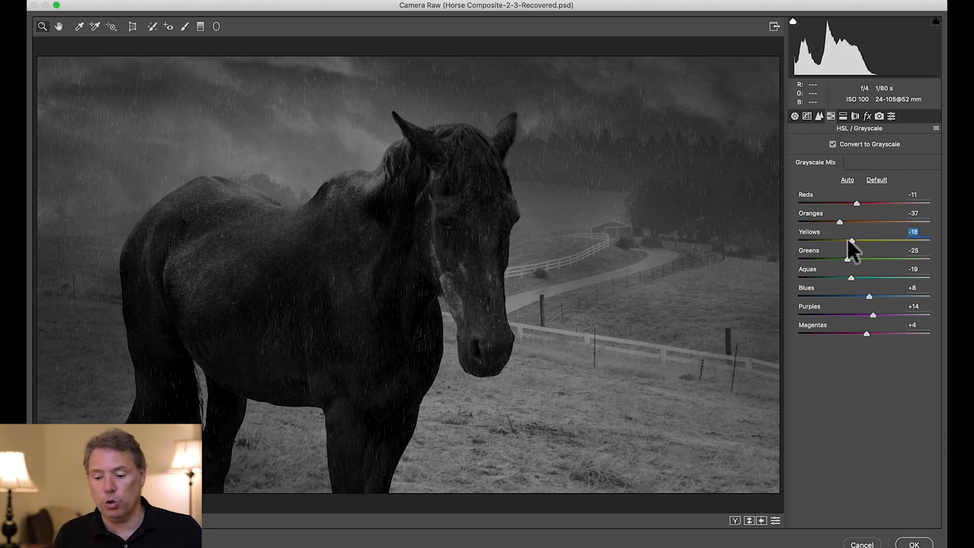
pyautogui.moveTo(849, 241); pyautogui.dragTo(846, 241)
pyautogui.click(849, 278)
pyautogui.moveTo(867, 295); pyautogui.dragTo(838, 297)
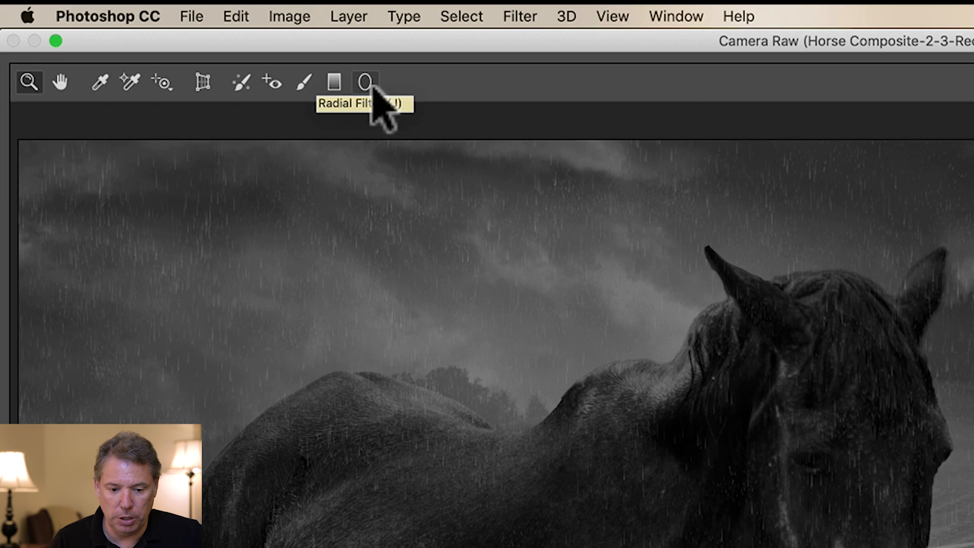
# Draw a wide Radial Filter ellipse around the horse and darken the area outside it with Exposure -0.90
pyautogui.click(217, 27)
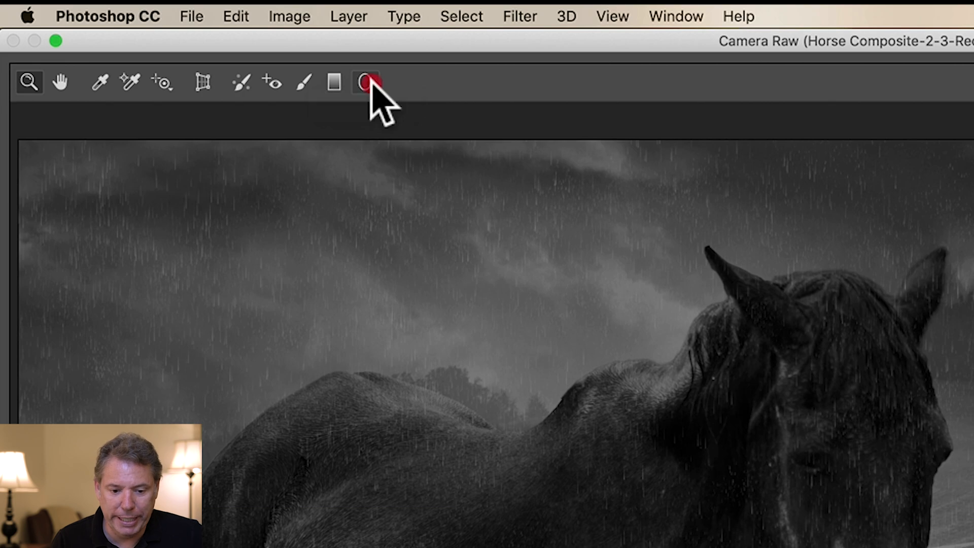
pyautogui.moveTo(313, 238); pyautogui.dragTo(544, 364)
pyautogui.moveTo(308, 235); pyautogui.dragTo(375, 249)
pyautogui.moveTo(869, 201); pyautogui.dragTo(781, 202)
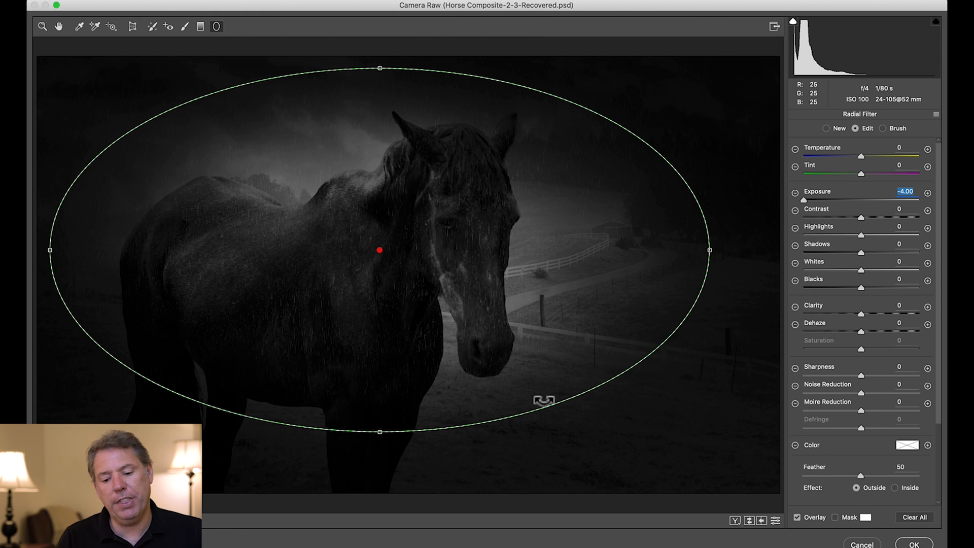
pyautogui.moveTo(824, 201); pyautogui.dragTo(849, 199)
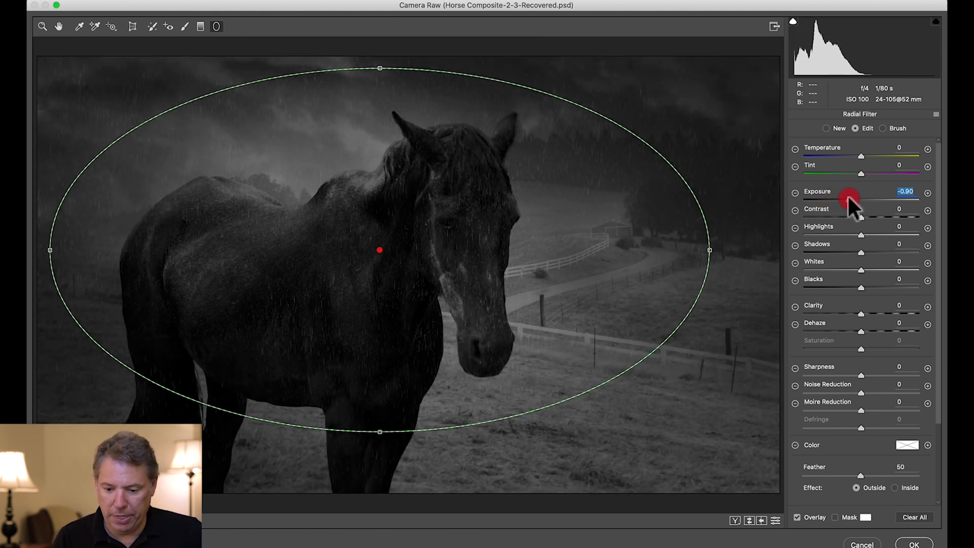
# Compare a hard edge with a soft edge on the radial filter and set its Feather to 100
pyautogui.moveTo(859, 476); pyautogui.dragTo(754, 477)
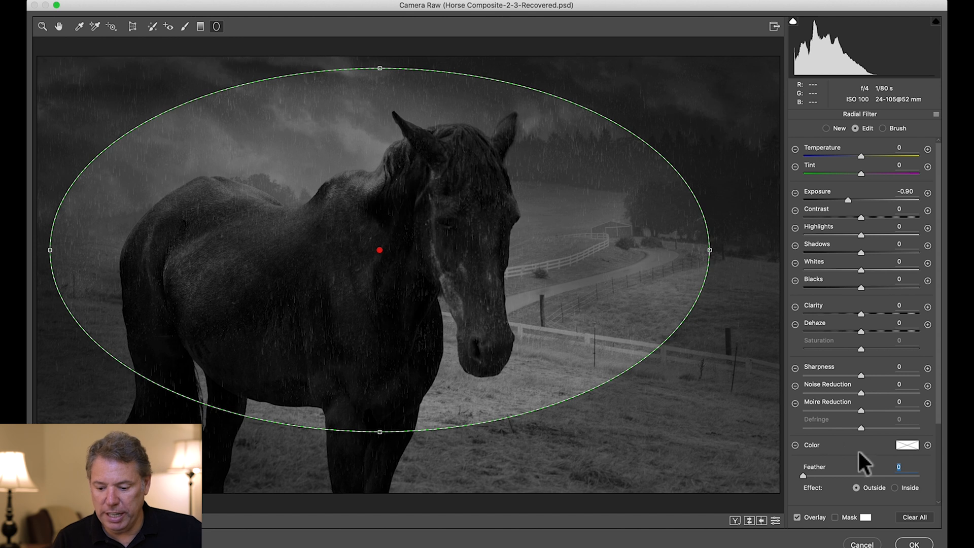
pyautogui.scroll(-3, 863, 451)
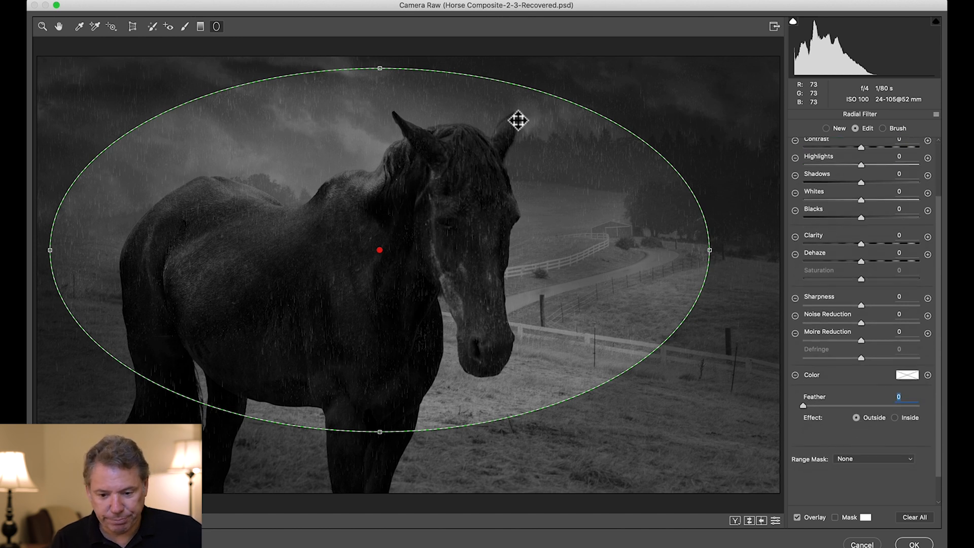
pyautogui.moveTo(830, 407); pyautogui.dragTo(942, 411)
pyautogui.moveTo(868, 409); pyautogui.dragTo(937, 419)
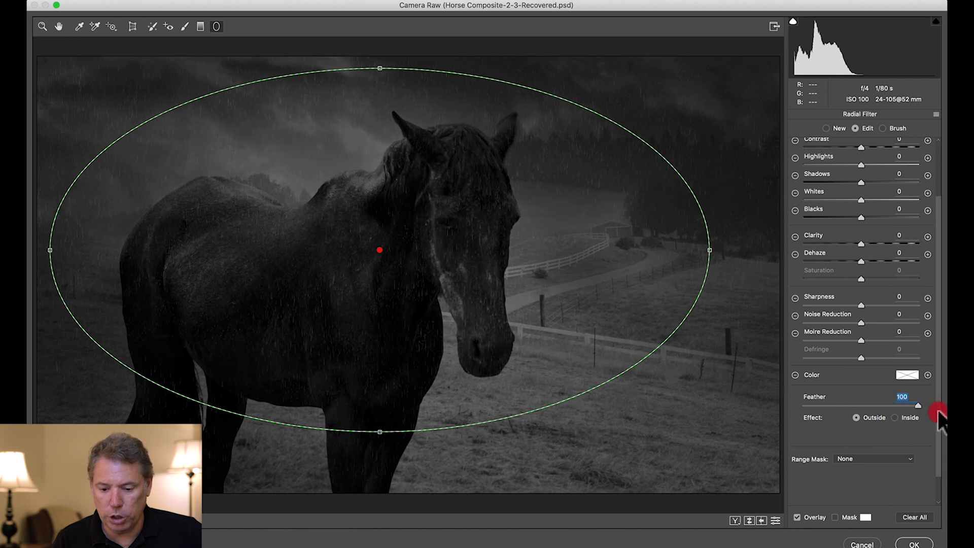
# Hide the radial filter's overlay, set its Feather to 68, and set its Exposure to -1.00
pyautogui.moveTo(886, 409); pyautogui.dragTo(884, 409)
pyautogui.click(808, 516)
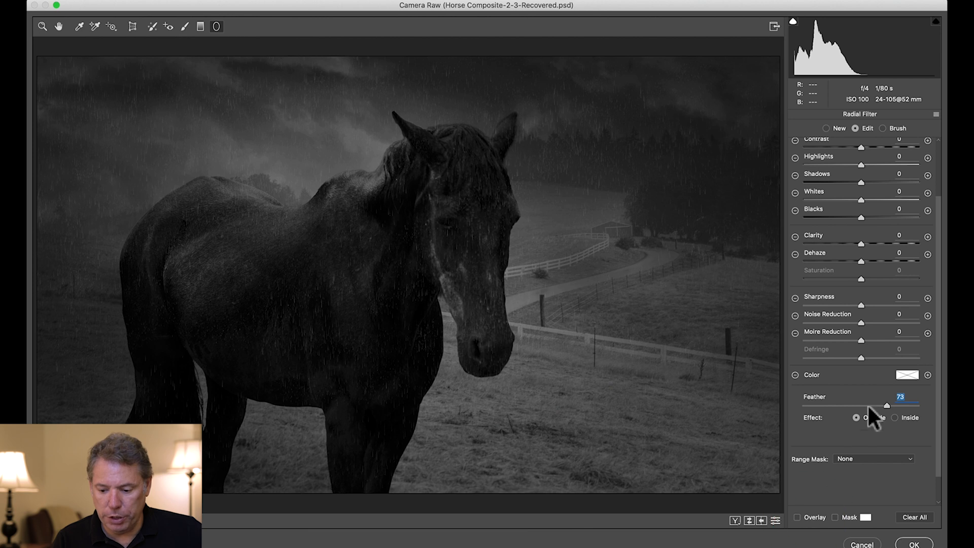
pyautogui.moveTo(868, 405); pyautogui.dragTo(942, 411)
pyautogui.moveTo(879, 404); pyautogui.dragTo(876, 404)
pyautogui.scroll(3, 845, 239)
pyautogui.moveTo(852, 208)
pyautogui.mouseDown()
pyautogui.moveTo(839, 202)
pyautogui.moveTo(848, 208)
pyautogui.mouseUp()
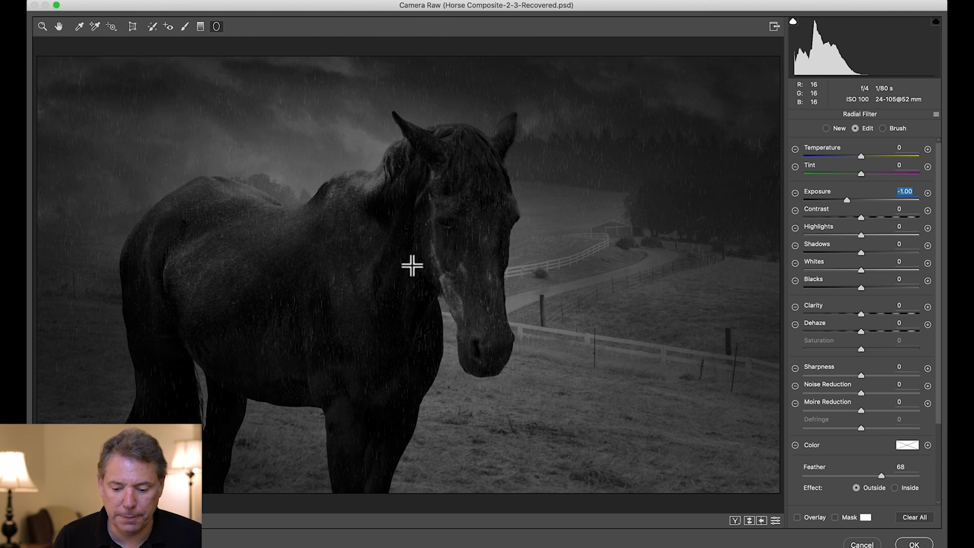
# Duplicate the radial filter, shift the copy slightly right, switch its effect to Inside, and set its Exposure to +0.65
pyautogui.scroll(-1, 908, 500)
pyautogui.scroll(-1, 910, 491)
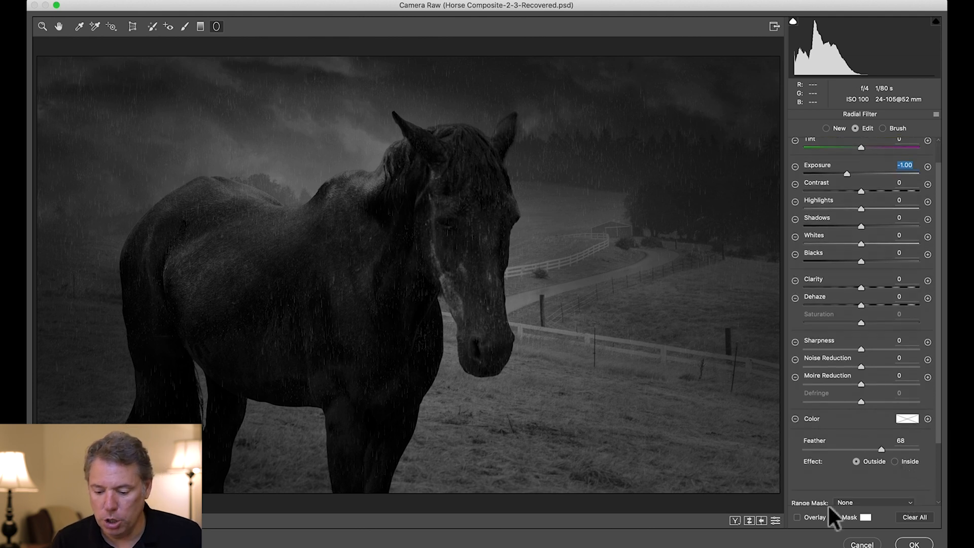
pyautogui.click(800, 517)
pyautogui.rightClick(381, 251)
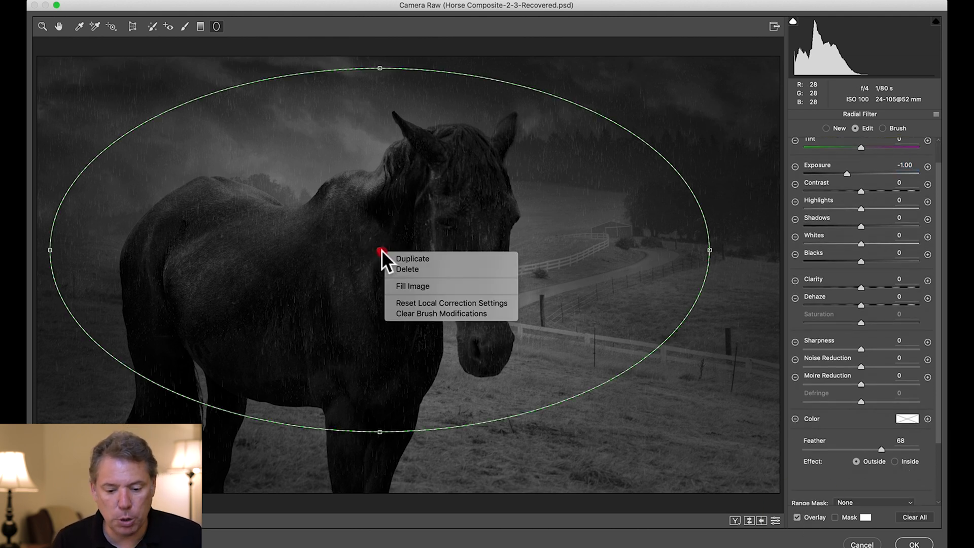
pyautogui.click(413, 259)
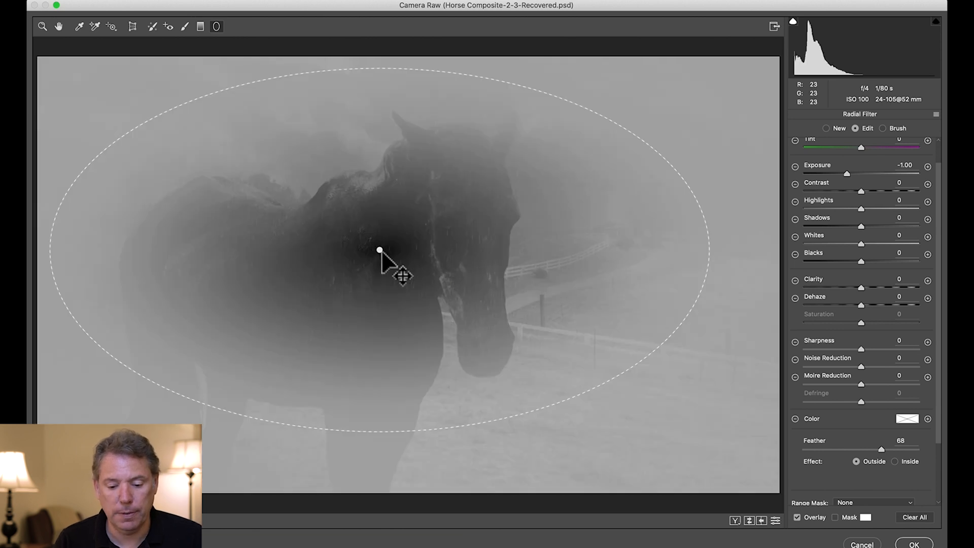
pyautogui.moveTo(380, 256); pyautogui.dragTo(388, 250)
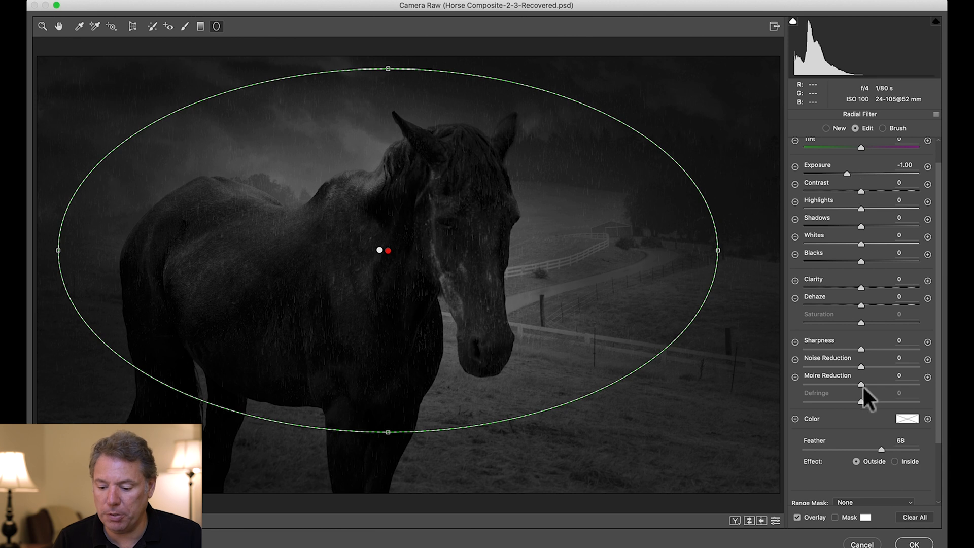
pyautogui.click(910, 462)
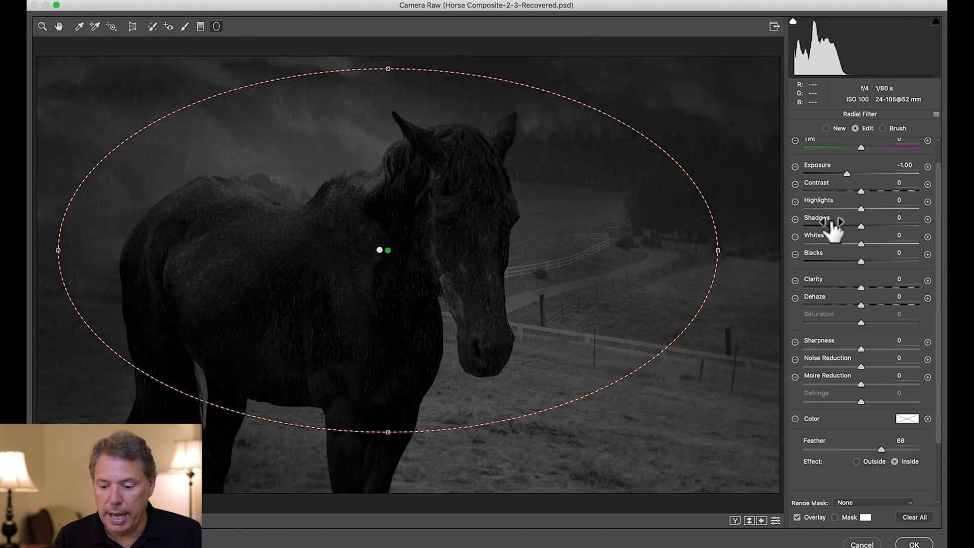
pyautogui.moveTo(848, 175); pyautogui.dragTo(868, 176)
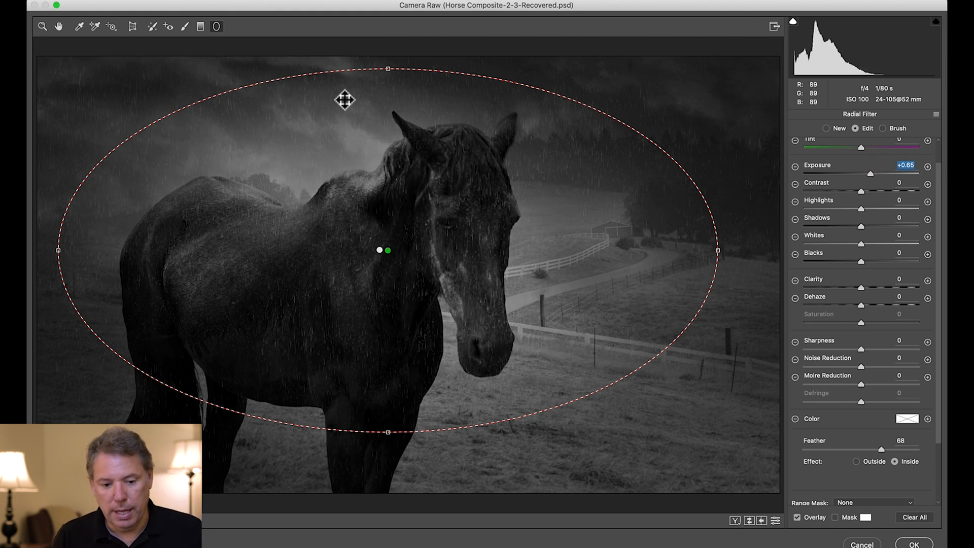
# Set the basic tones to Exposure +0.65, Contrast +37, Highlights -37, Shadows +48, Whites +32 and Blacks -19
pyautogui.click(59, 27)
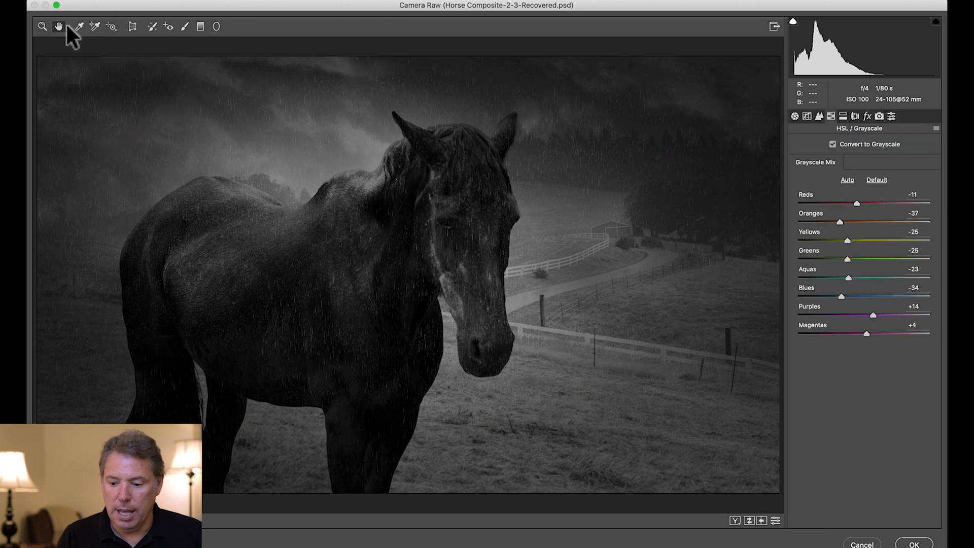
pyautogui.click(795, 116)
pyautogui.moveTo(891, 277); pyautogui.dragTo(852, 311)
pyautogui.click(839, 261)
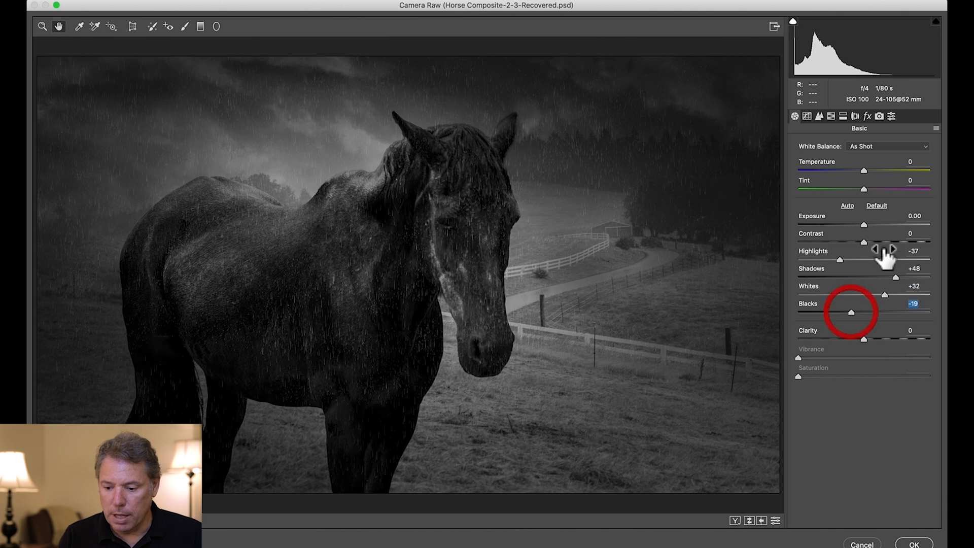
pyautogui.click(889, 242)
pyautogui.moveTo(865, 227); pyautogui.dragTo(876, 229)
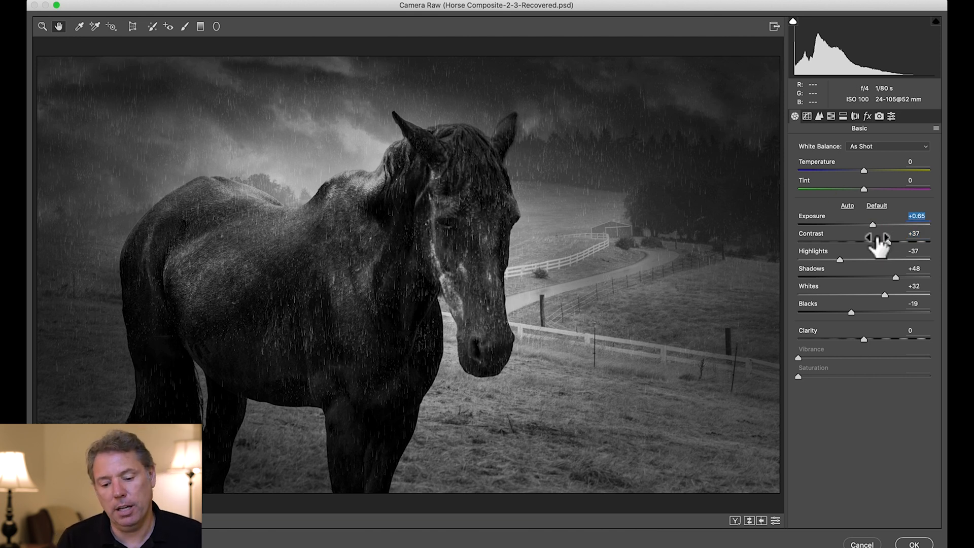
# Soften the whole image with Clarity -21, and set Contrast to +31 and Blacks to -34
pyautogui.click(185, 27)
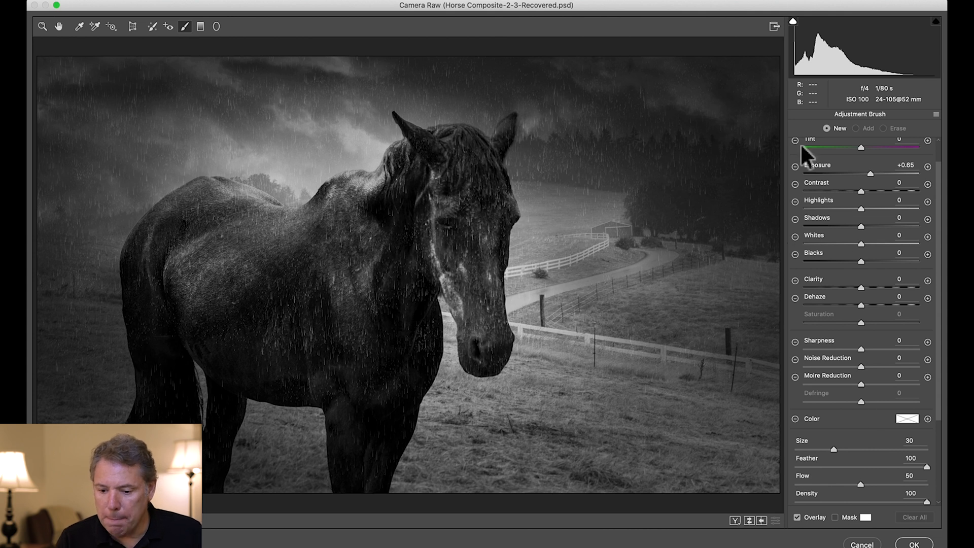
pyautogui.click(58, 26)
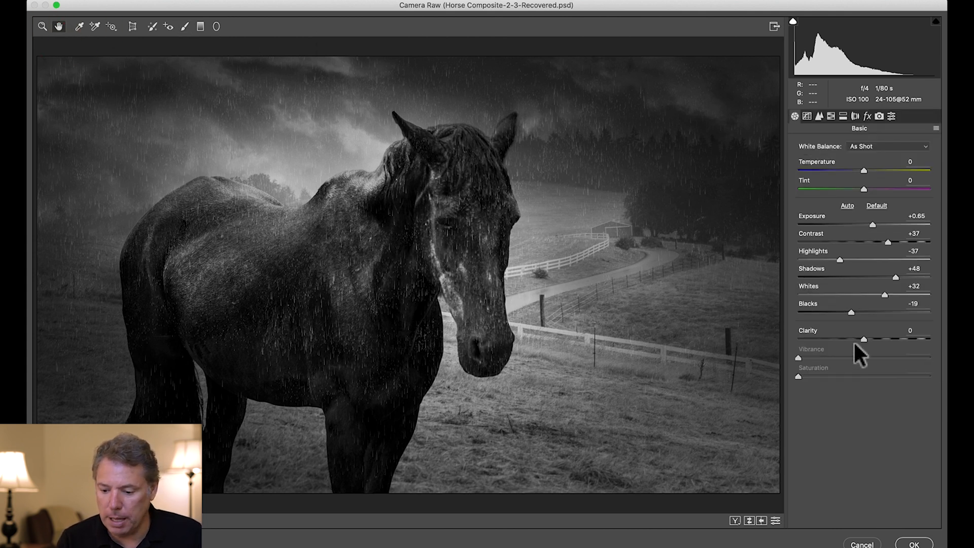
pyautogui.moveTo(851, 339); pyautogui.dragTo(845, 340)
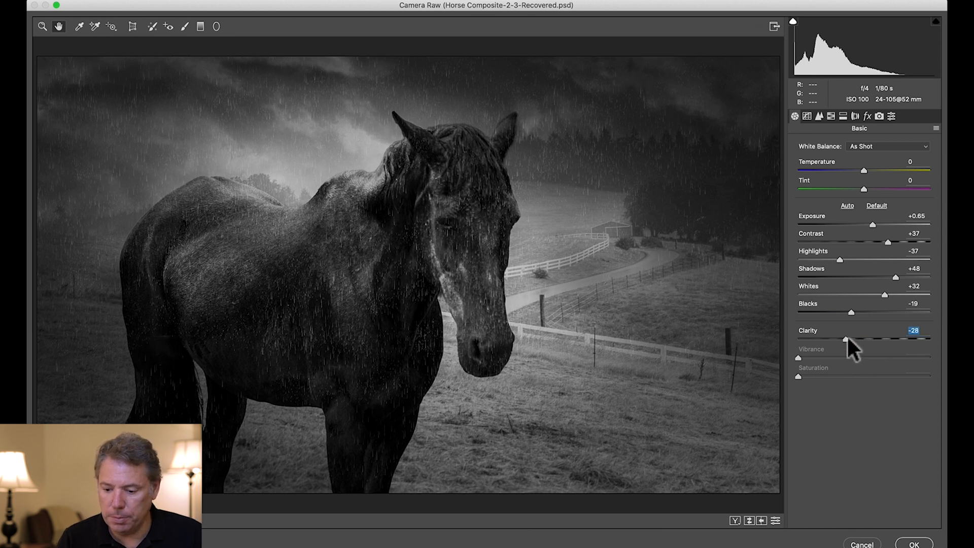
pyautogui.moveTo(853, 339); pyautogui.dragTo(850, 340)
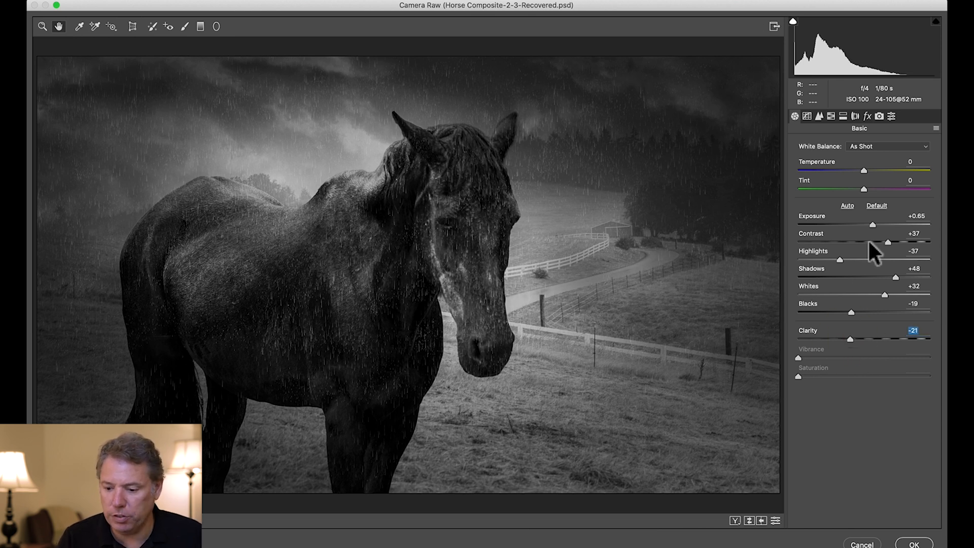
pyautogui.moveTo(878, 234); pyautogui.dragTo(871, 237)
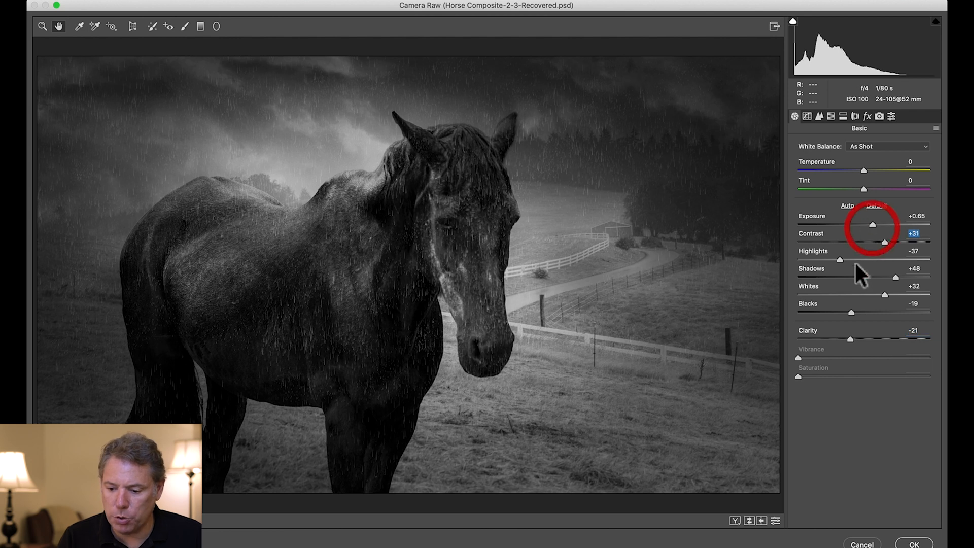
pyautogui.moveTo(852, 312); pyautogui.dragTo(840, 311)
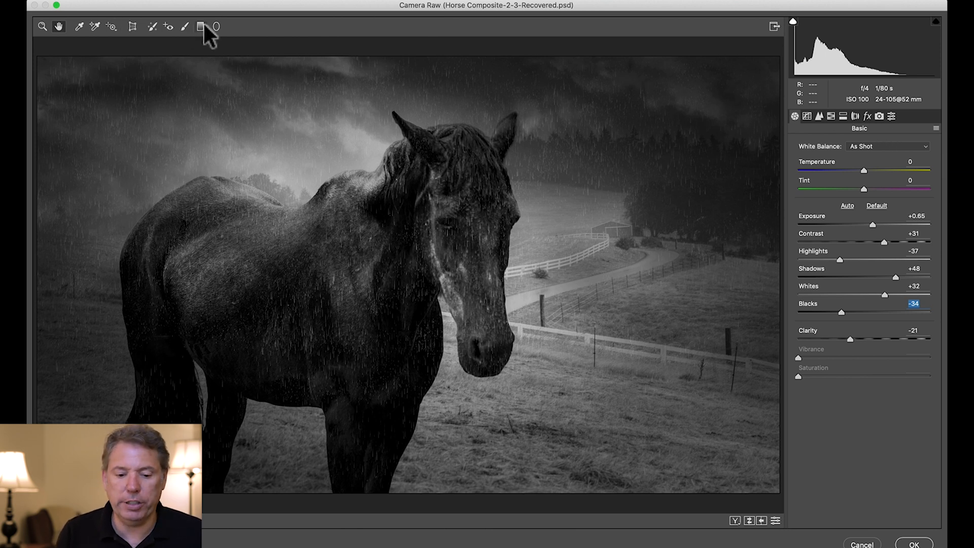
# Darken the horse's body and face with an Adjustment Brush at Exposure -0.55, Size 18, Flow 78 and Density 77
pyautogui.click(186, 27)
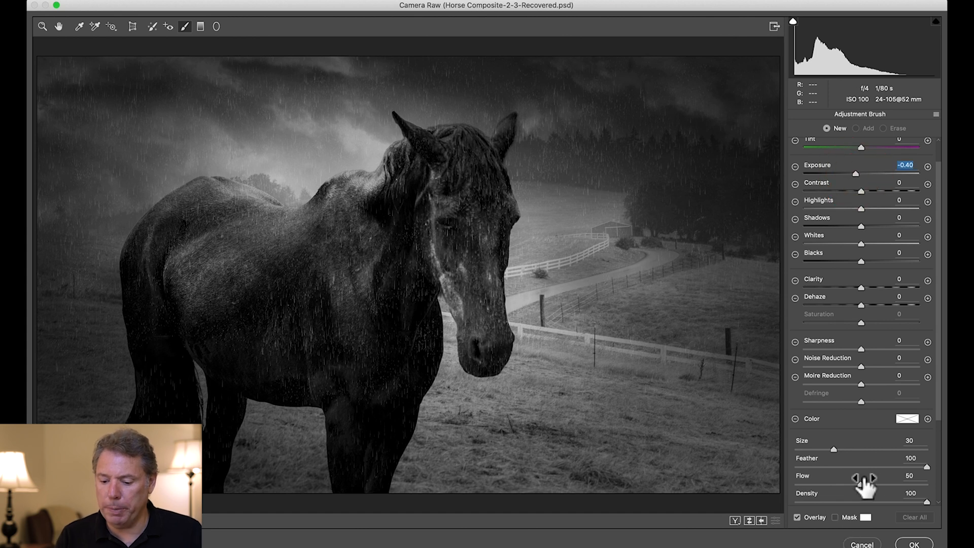
pyautogui.click(897, 502)
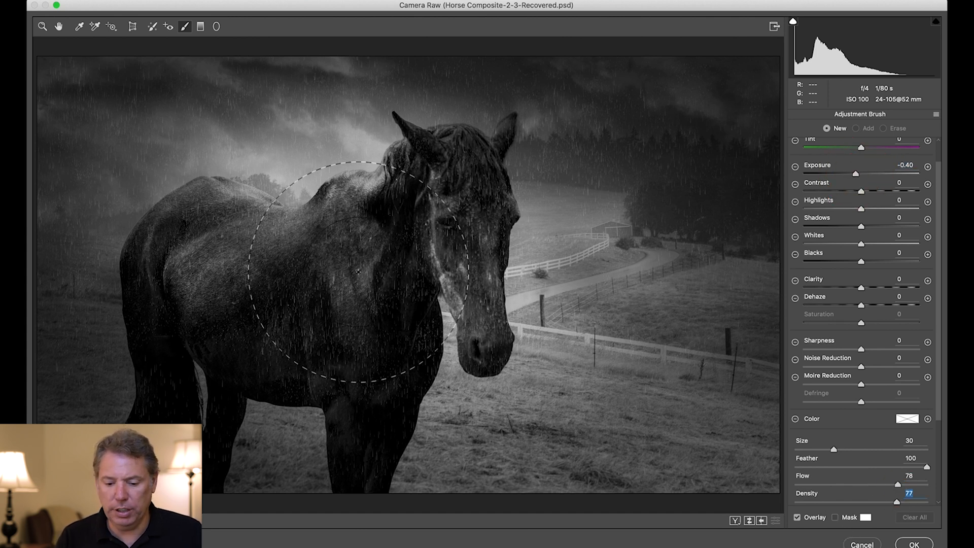
pyautogui.click(853, 174)
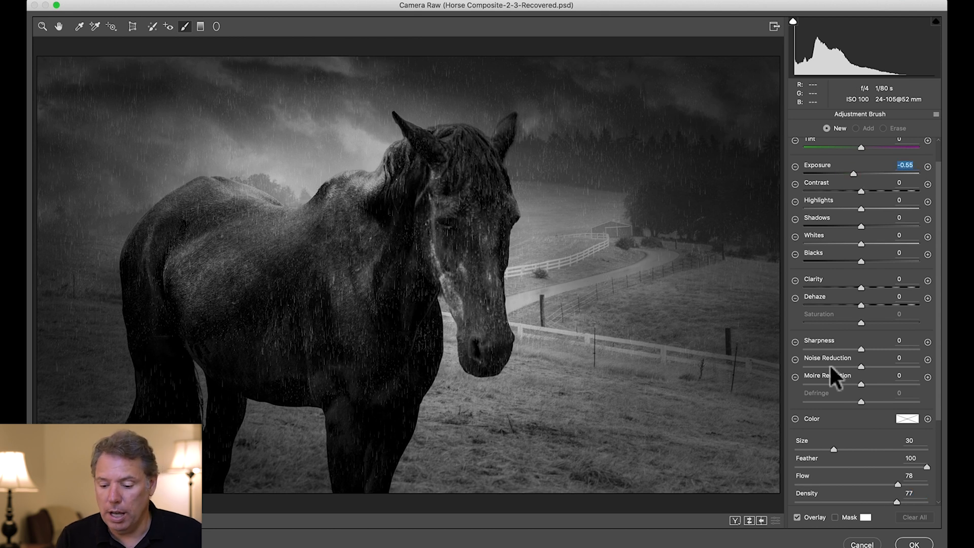
pyautogui.moveTo(833, 449); pyautogui.dragTo(812, 446)
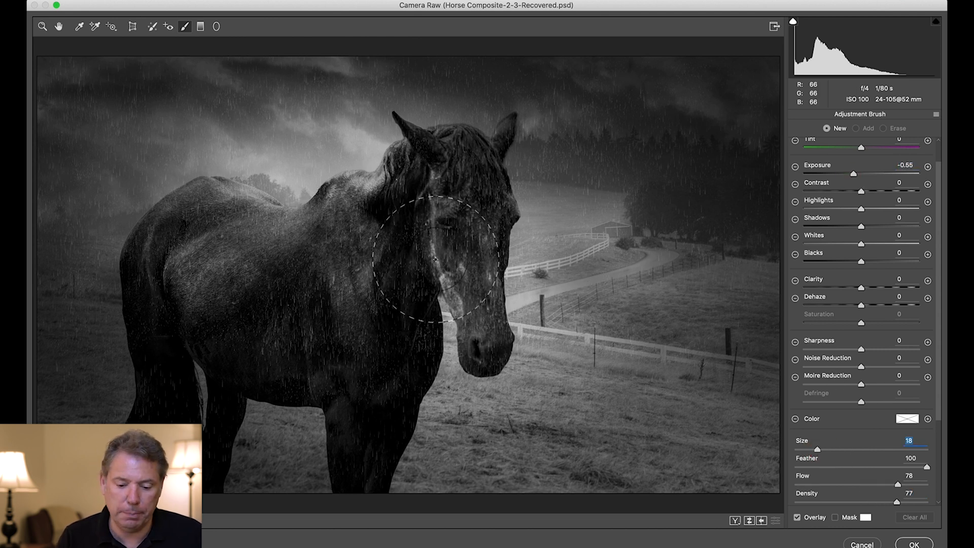
pyautogui.click(227, 270)
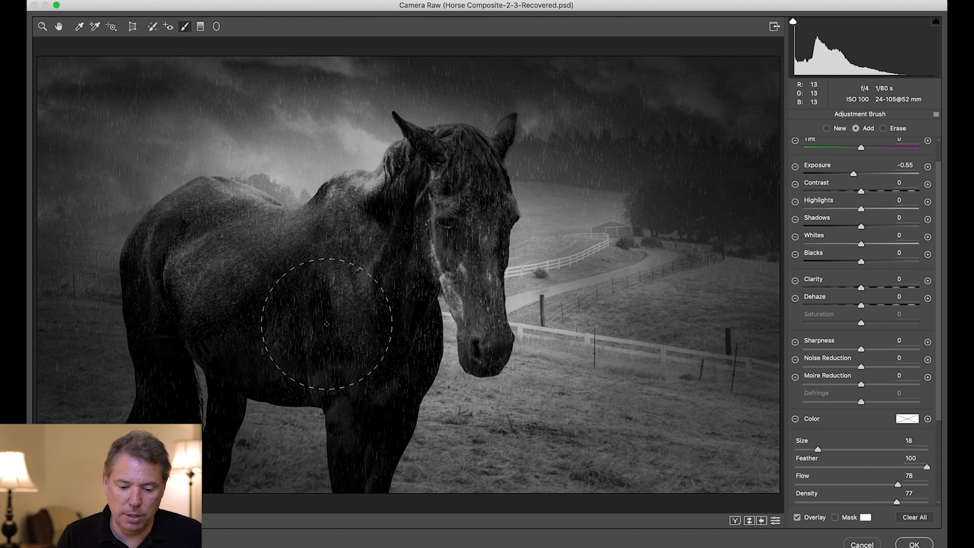
pyautogui.moveTo(476, 249)
pyautogui.mouseDown()
pyautogui.moveTo(461, 293)
pyautogui.moveTo(469, 227)
pyautogui.mouseUp()
pyautogui.moveTo(365, 238)
pyautogui.mouseDown()
pyautogui.moveTo(249, 258)
pyautogui.moveTo(218, 242)
pyautogui.moveTo(309, 313)
pyautogui.mouseUp()
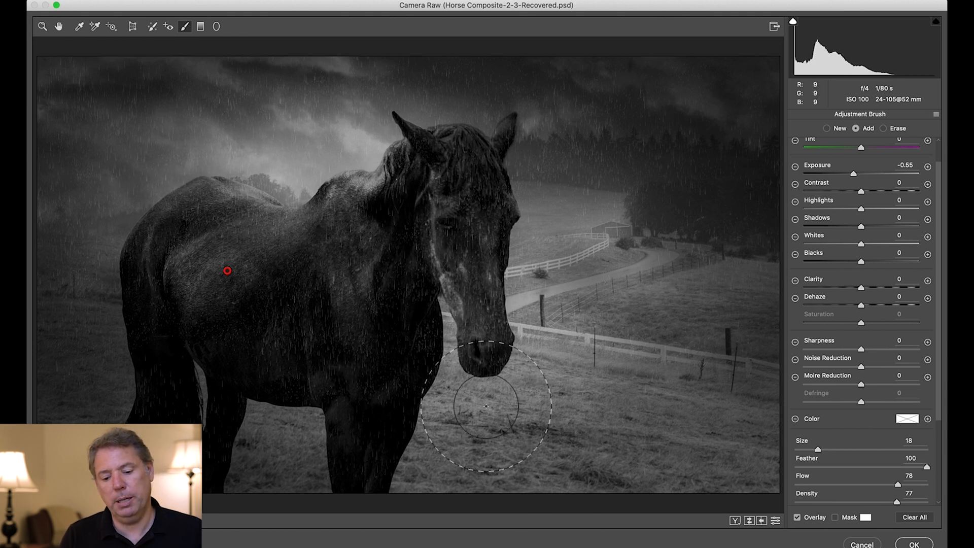
# Set Whites to +43 and check the clipping previews for Blacks and Whites
pyautogui.press('z')
pyautogui.keyDown('alt'); pyautogui.click(511, 296); pyautogui.keyUp('alt')
pyautogui.keyDown('alt'); pyautogui.click(511, 296); pyautogui.keyUp('alt')
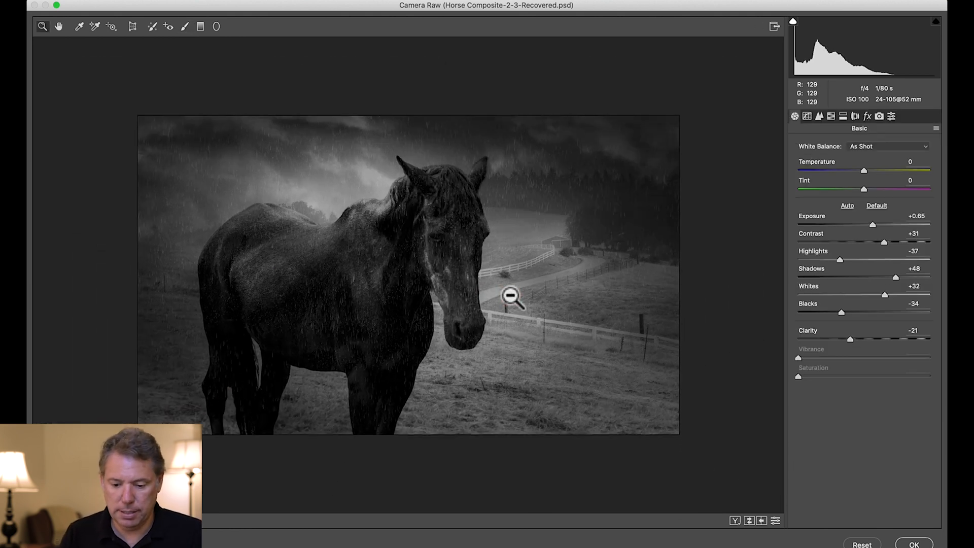
pyautogui.click(515, 295)
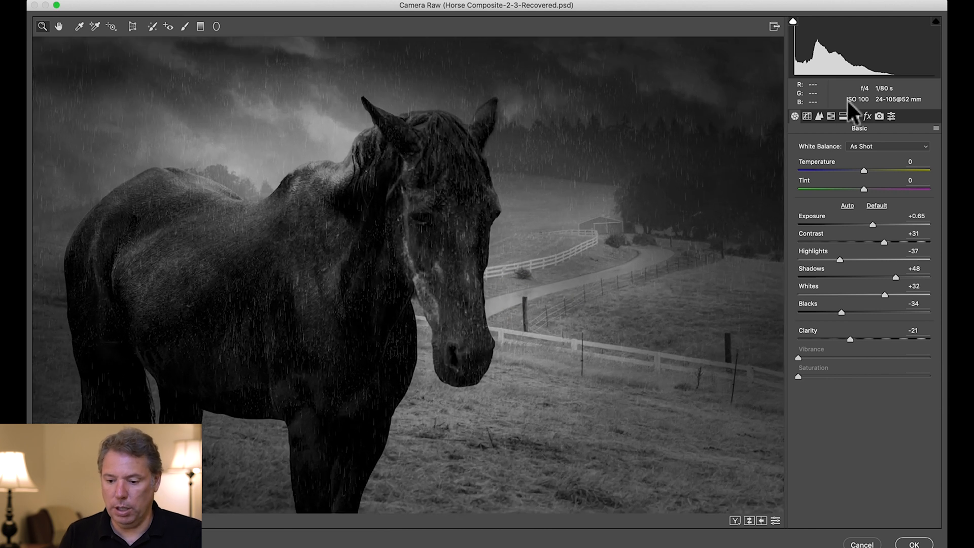
pyautogui.click(891, 295)
pyautogui.keyDown('alt'); pyautogui.click(842, 313); pyautogui.keyUp('alt')
pyautogui.keyDown('alt'); pyautogui.click(893, 302); pyautogui.keyUp('alt')
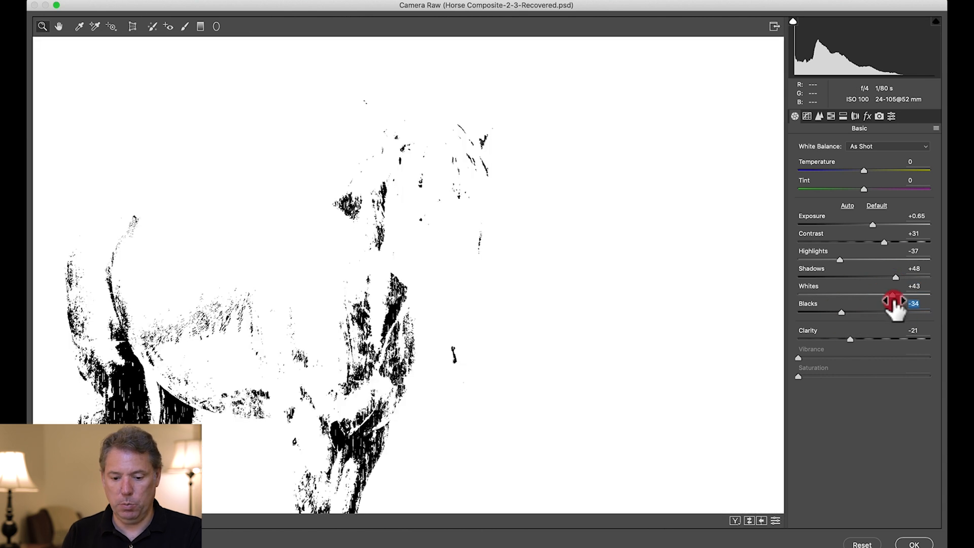
# Add a second brush adjustment at Exposure -0.55 on the horse's face and review the composition at several magnifications
pyautogui.press('k')
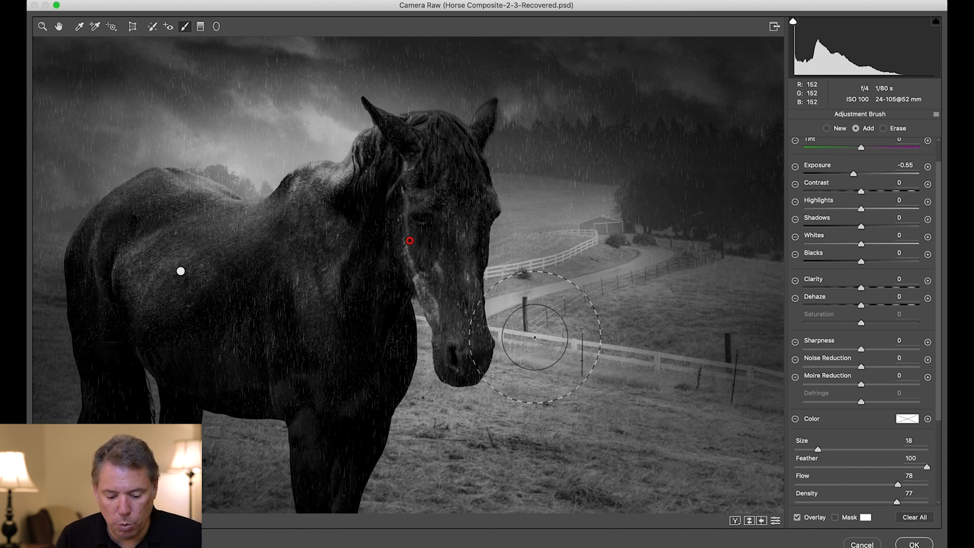
pyautogui.press('z')
pyautogui.click(473, 285)
pyautogui.keyDown('alt'); pyautogui.click(482, 289); pyautogui.keyUp('alt')
pyautogui.keyDown('alt'); pyautogui.click(482, 289); pyautogui.keyUp('alt')
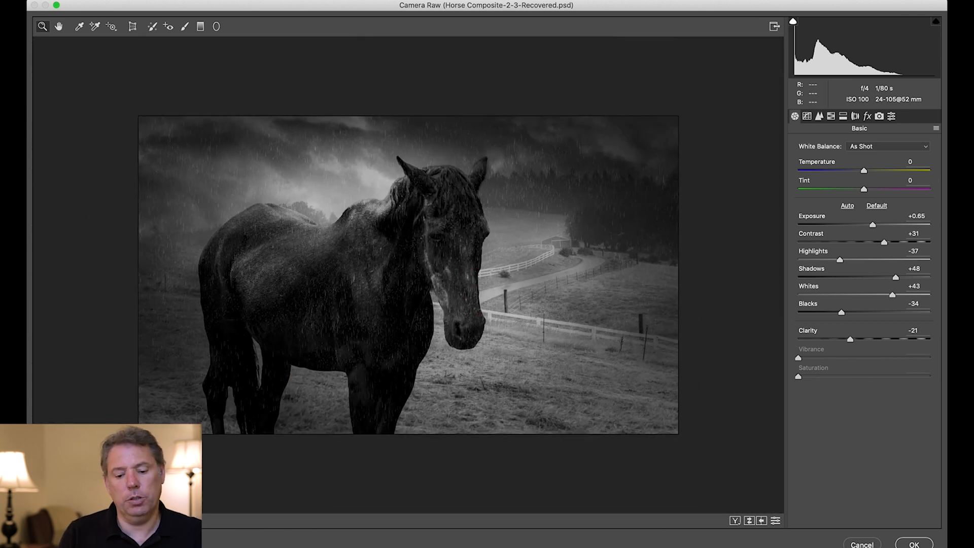
pyautogui.keyDown('alt'); pyautogui.click(474, 288); pyautogui.keyUp('alt')
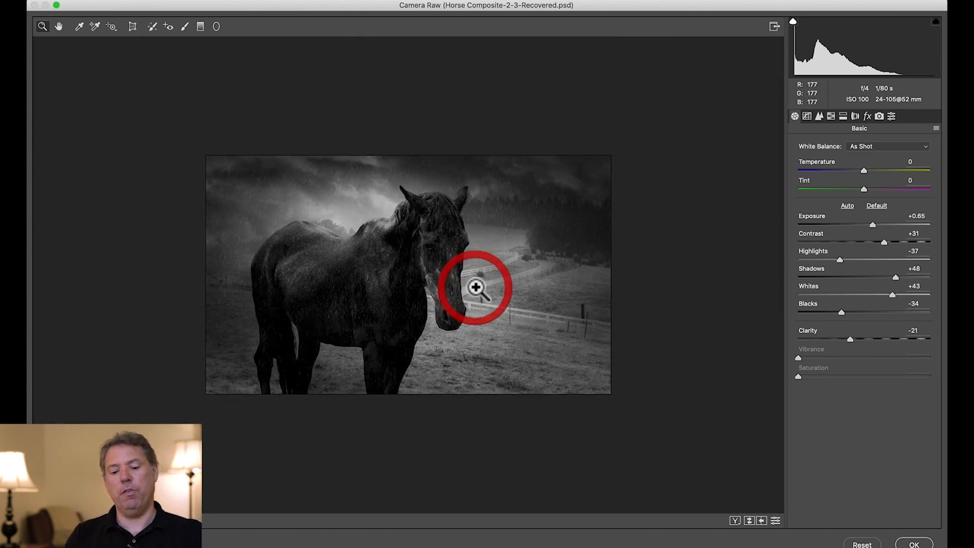
pyautogui.keyDown('alt'); pyautogui.click(476, 287); pyautogui.keyUp('alt')
pyautogui.click(475, 282)
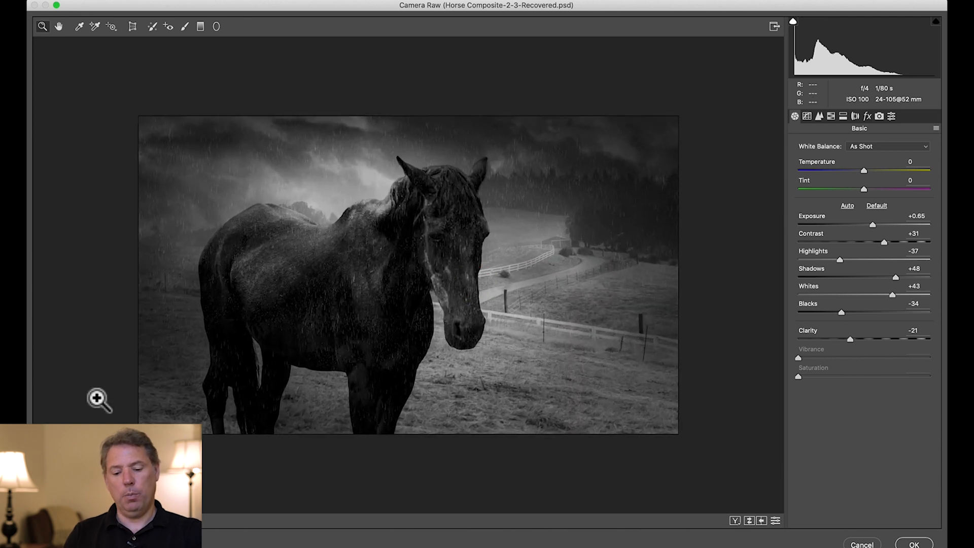
pyautogui.click(458, 316)
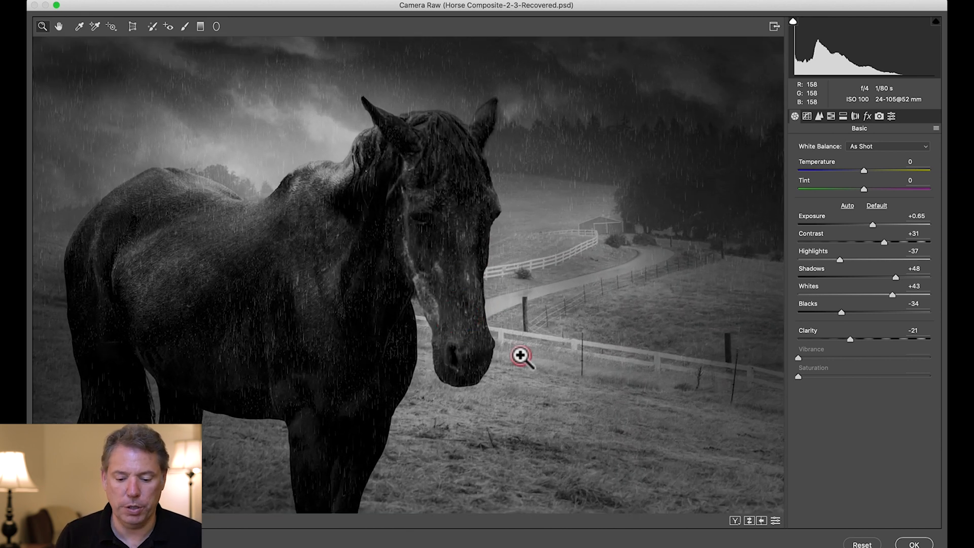
# Darken the foreground with a Graduated Filter at Exposure -0.75 and the sky with a second one at Exposure -1.05
pyautogui.keyDown('alt'); pyautogui.click(521, 354); pyautogui.keyUp('alt')
pyautogui.click(200, 27)
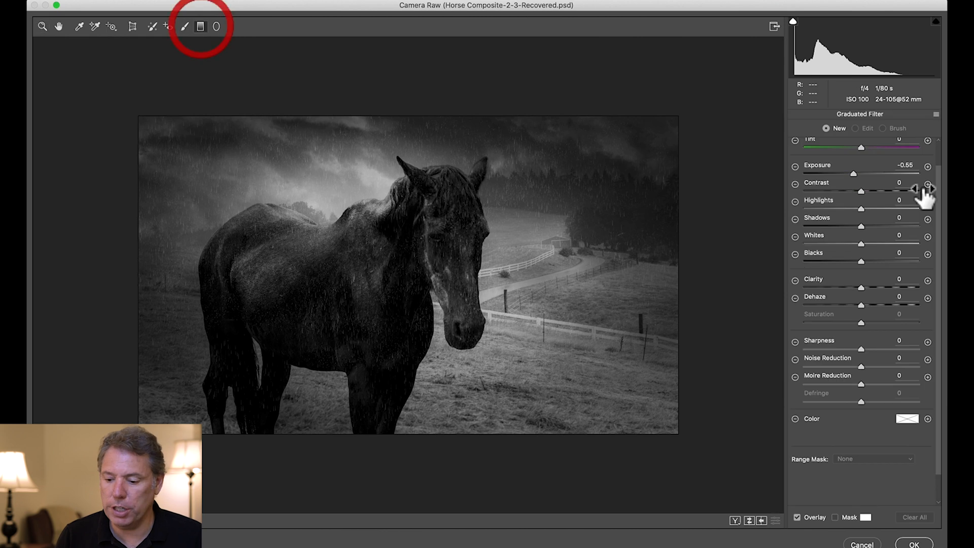
pyautogui.click(849, 174)
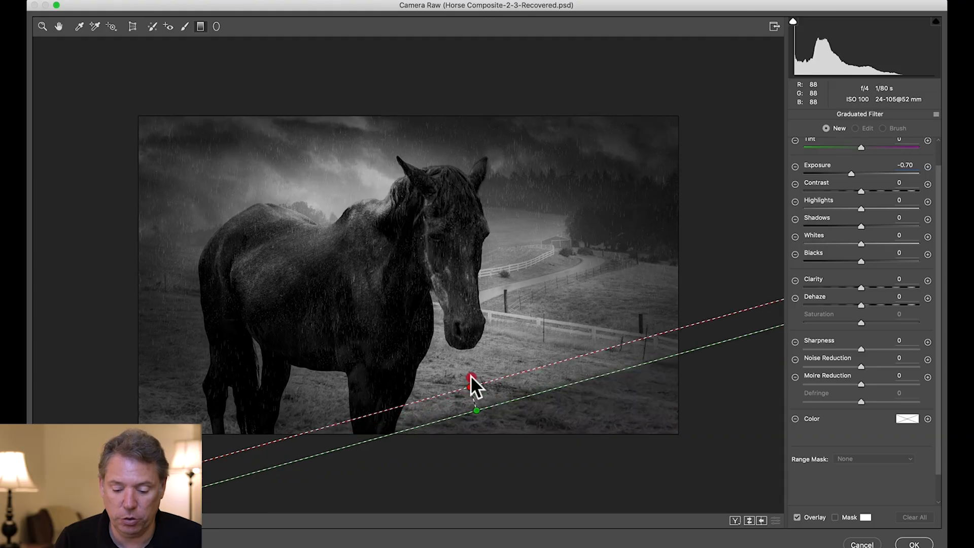
pyautogui.moveTo(472, 382); pyautogui.dragTo(466, 328)
pyautogui.moveTo(855, 172); pyautogui.dragTo(850, 173)
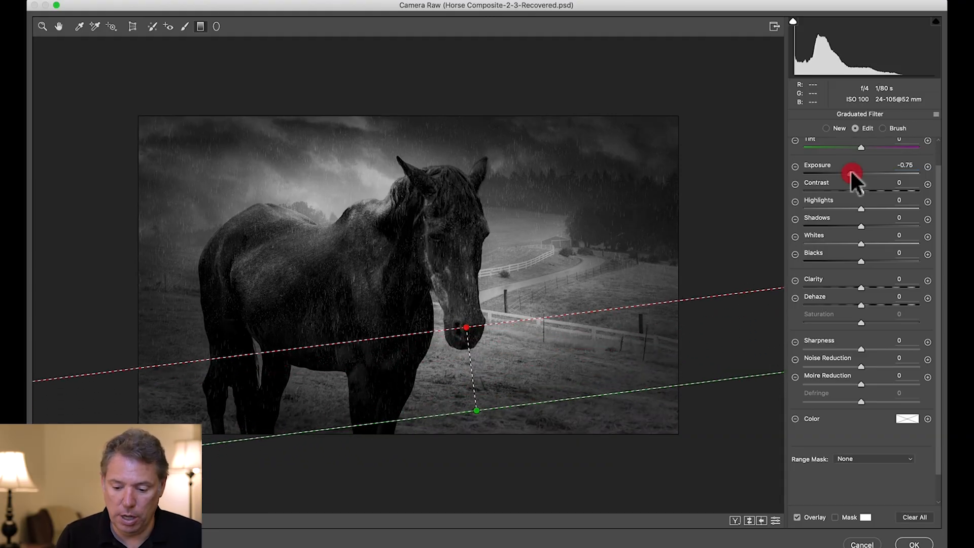
pyautogui.moveTo(466, 328); pyautogui.dragTo(463, 303)
pyautogui.moveTo(404, 138); pyautogui.dragTo(418, 235)
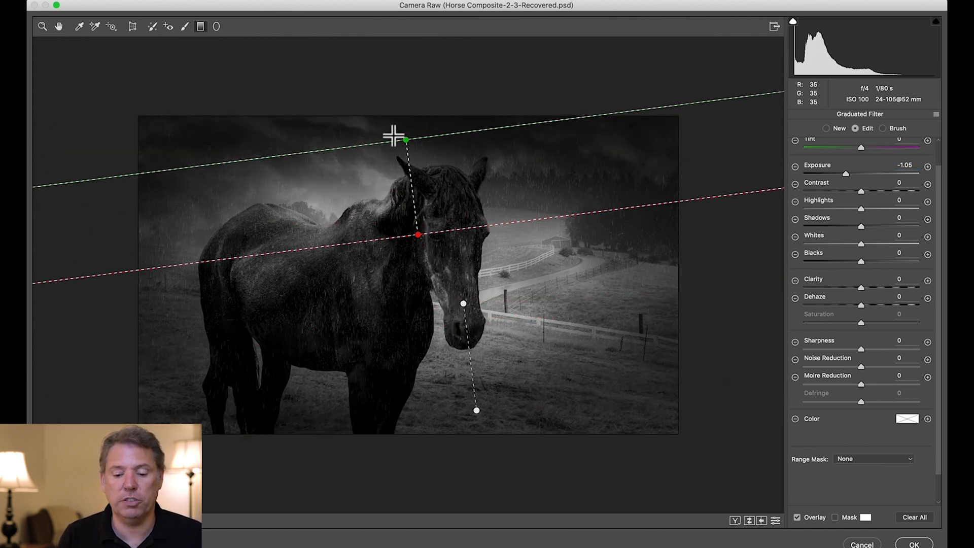
# Move the start of the sky's Graduated Filter above the image edge and level its angle to nearly horizontal
pyautogui.moveTo(406, 139); pyautogui.dragTo(407, 101)
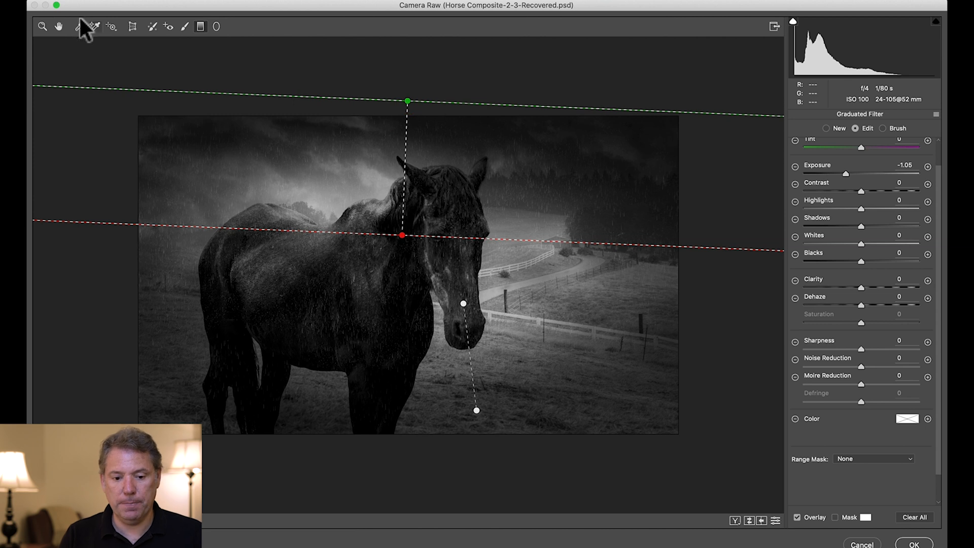
pyautogui.click(60, 26)
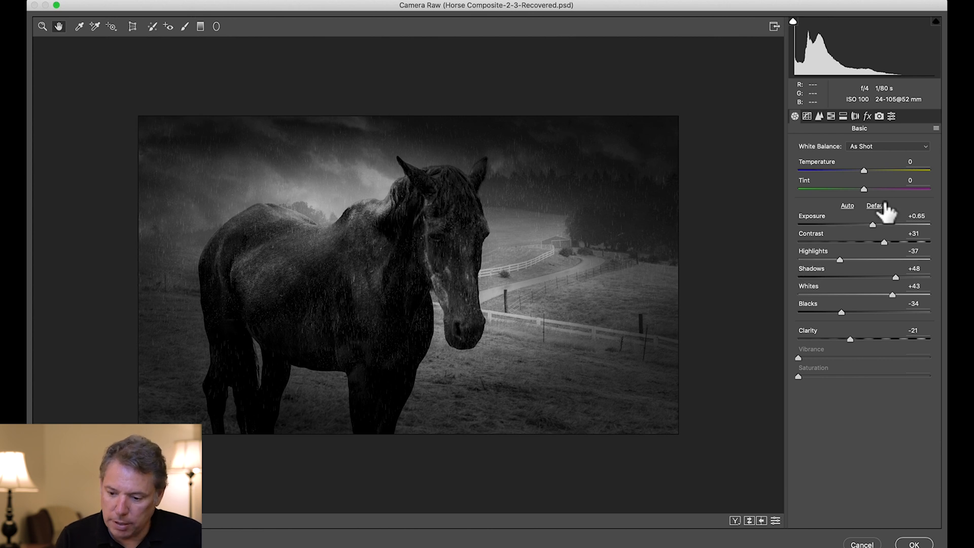
# Brighten the background beside the horse's face with a new Adjustment Brush stroke at Exposure +0.40 and apply the Camera Raw edits
pyautogui.click(185, 27)
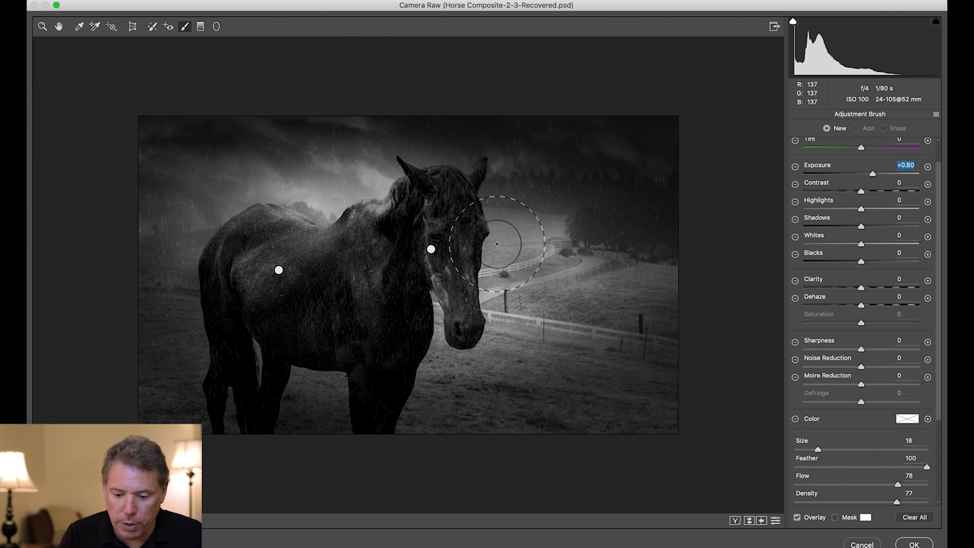
pyautogui.moveTo(495, 231); pyautogui.dragTo(452, 274)
pyautogui.moveTo(870, 172); pyautogui.dragTo(864, 173)
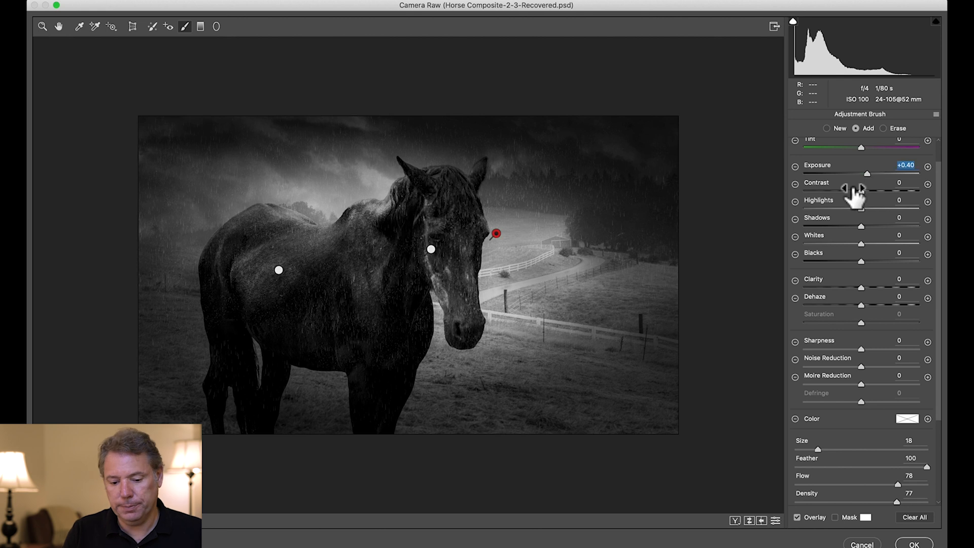
pyautogui.click(916, 544)
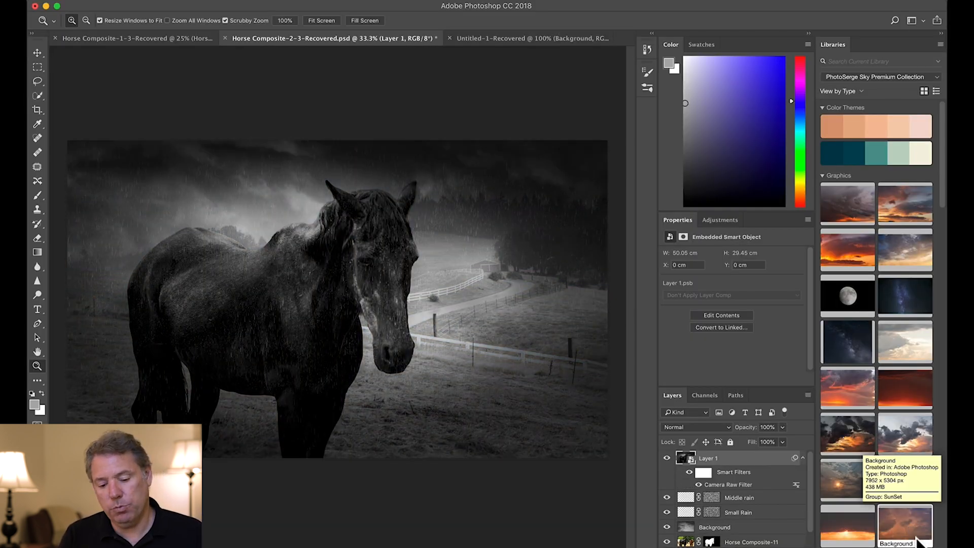
# Lower the opacity of Layer 1 to 77% and view the composite in full-screen mode
pyautogui.click(340, 265)
pyautogui.keyDown('alt'); pyautogui.click(370, 283); pyautogui.keyUp('alt')
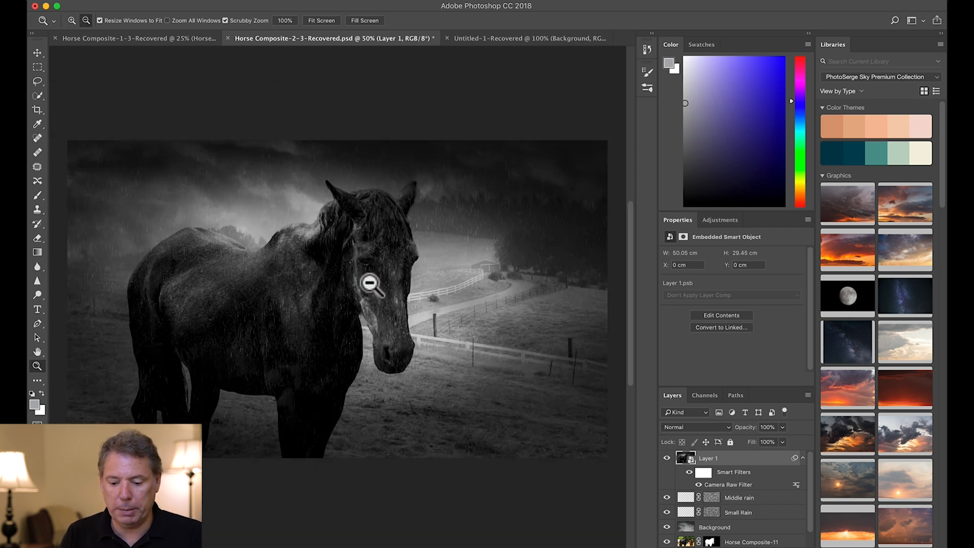
pyautogui.moveTo(748, 435); pyautogui.dragTo(726, 437)
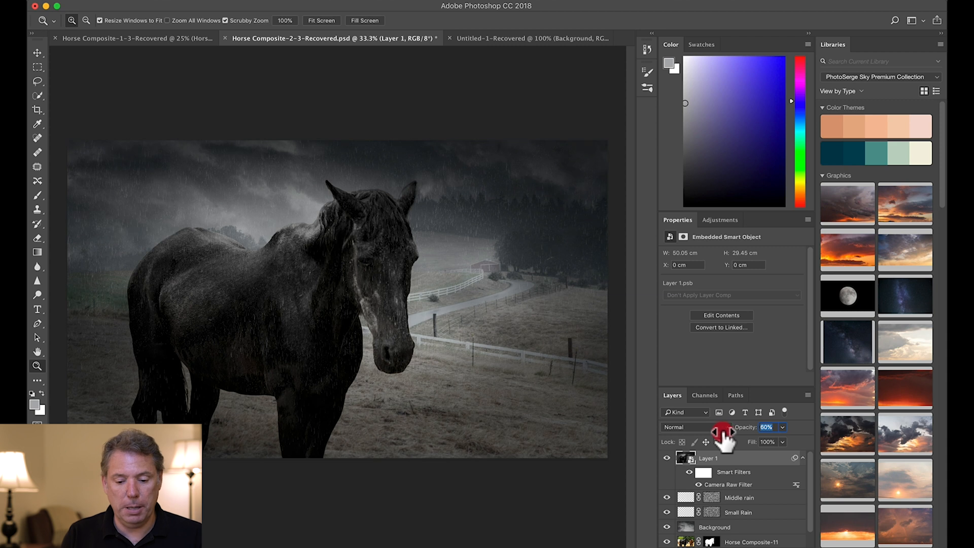
pyautogui.moveTo(721, 435); pyautogui.dragTo(405, 439)
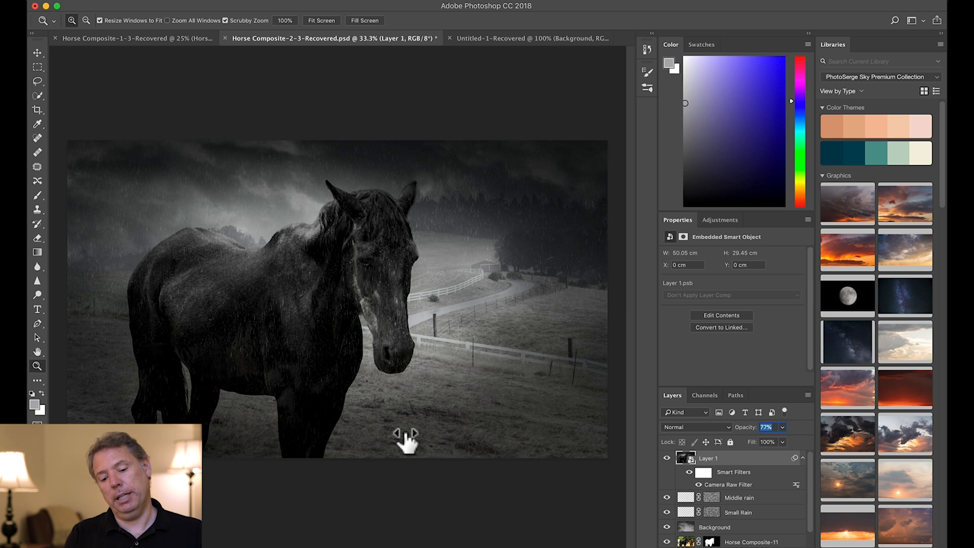
pyautogui.press('f')
pyautogui.press('f')
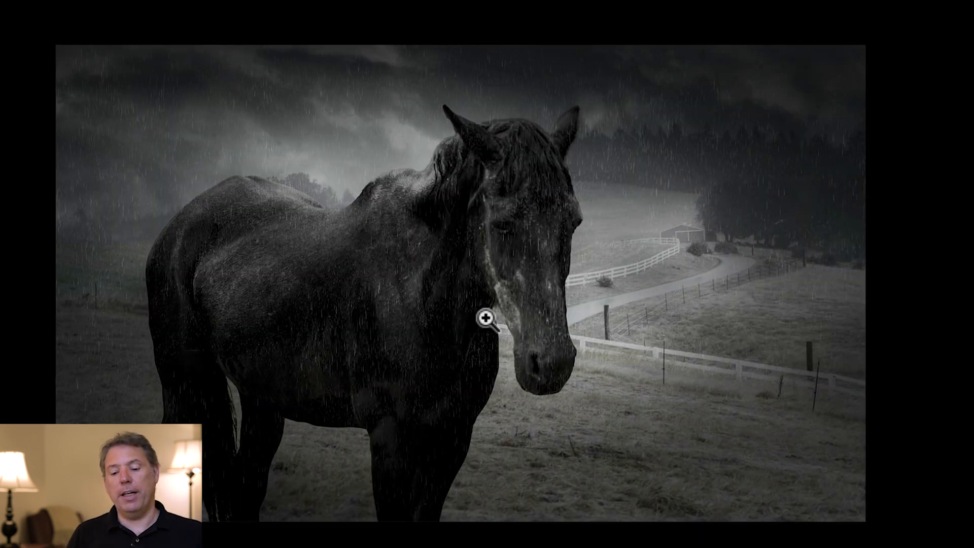